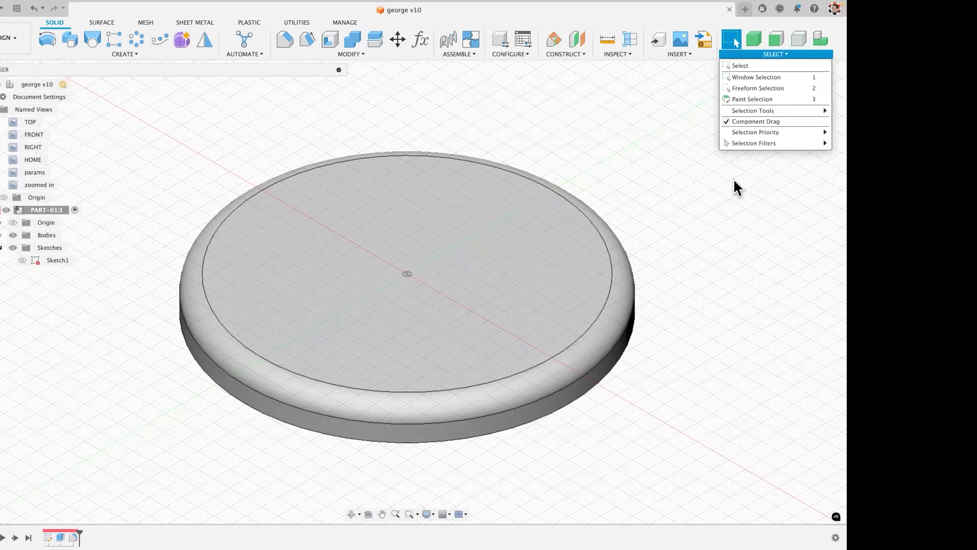
Box-select the disc's faces with a window drawn from its front edge and with crossing selections made in the opposite direction, clearing each selection.
left_click(771, 205)
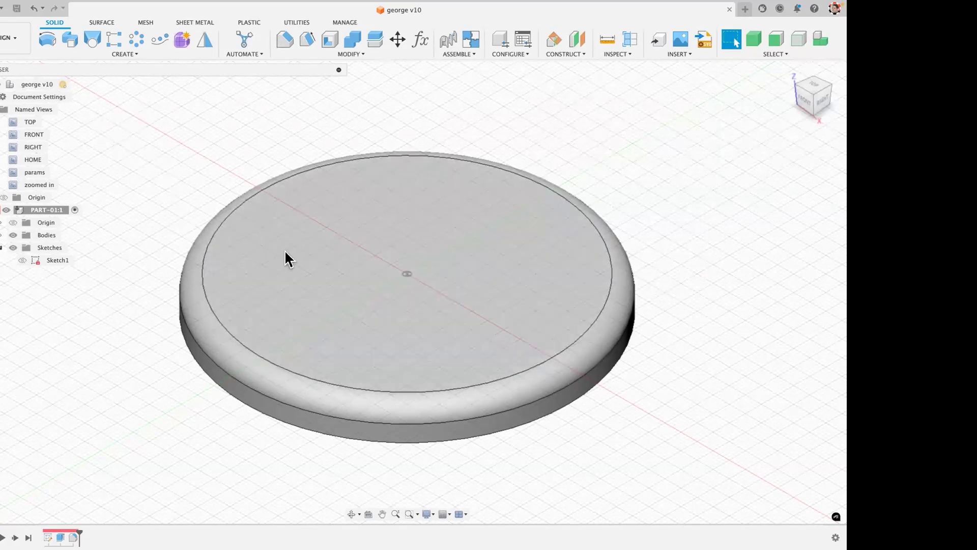
left_click_drag(524, 400, 665, 481)
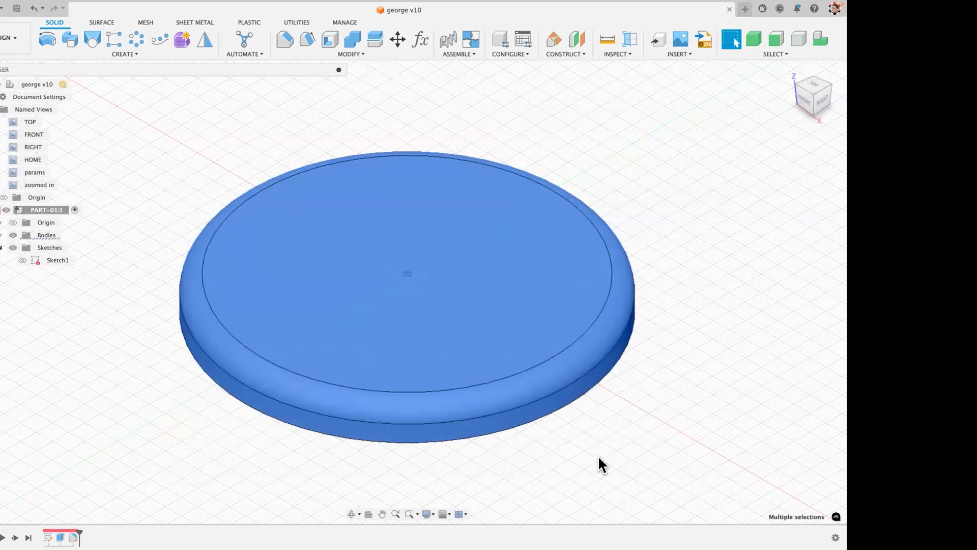
key("Escape")
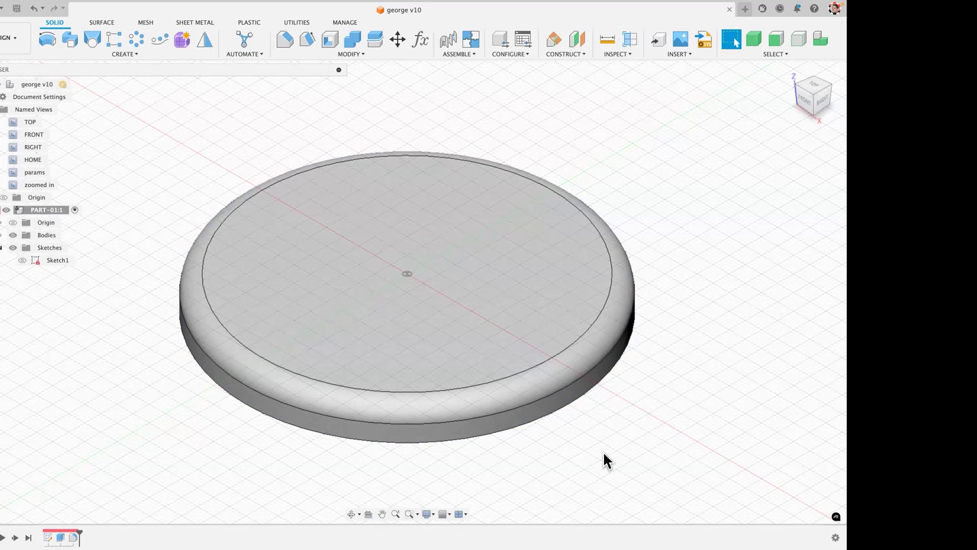
left_click_drag(634, 429, 559, 389)
mouse_move(511, 350)
left_mouse_down()
mouse_move(519, 360)
mouse_move(507, 339)
left_mouse_up()
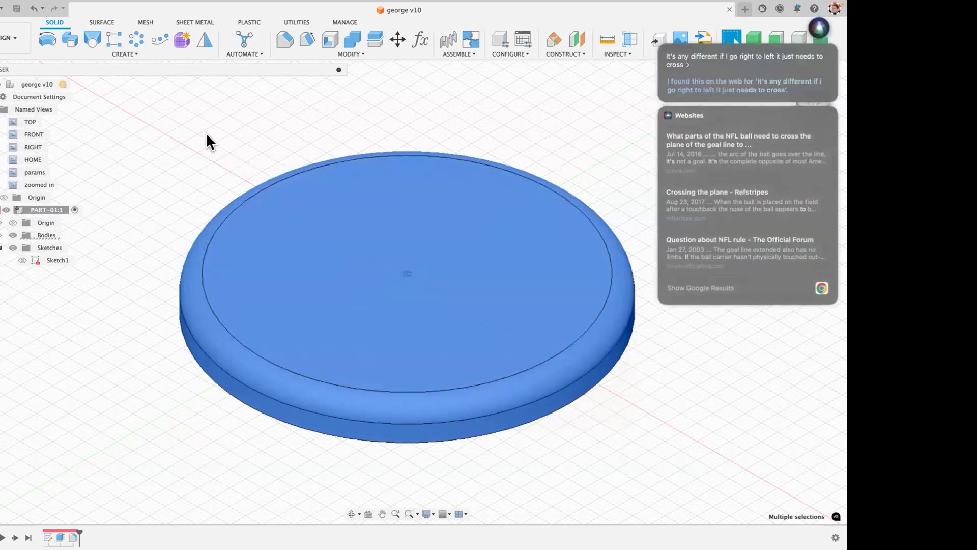
left_click(129, 116)
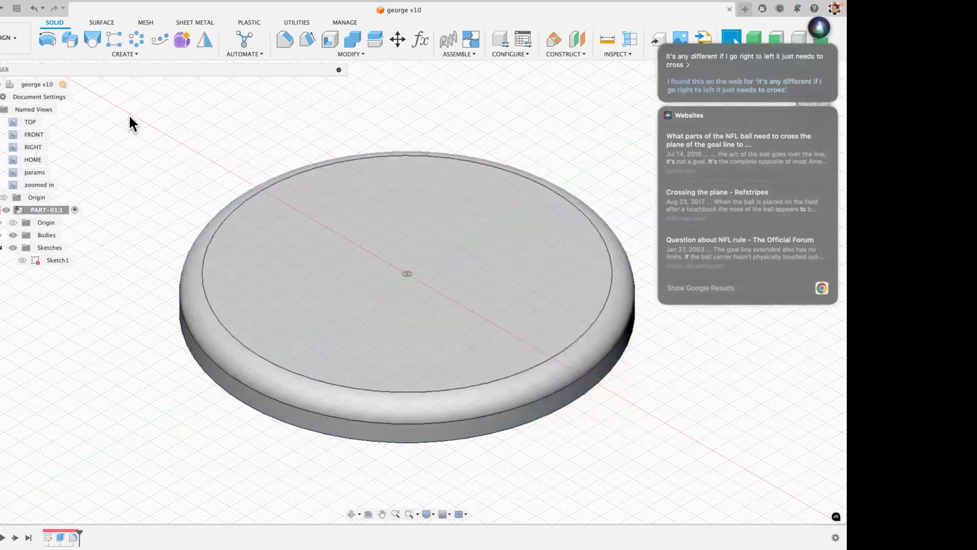
Enclose the entire disc in a window selection, shrink the box inside its outline, and clear the selection.
left_click_drag(159, 135, 651, 457)
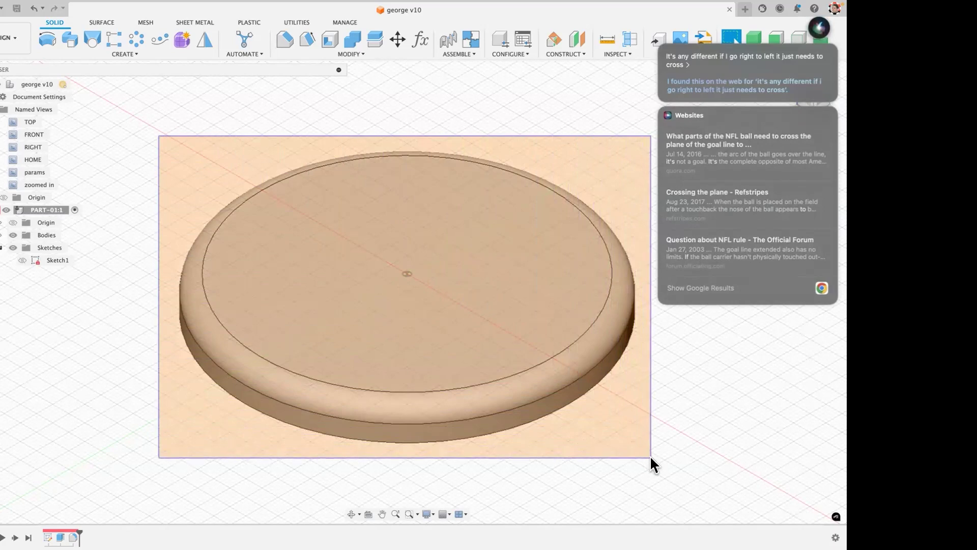
left_click_drag(651, 457, 453, 348)
left_click(622, 441)
left_click(142, 472)
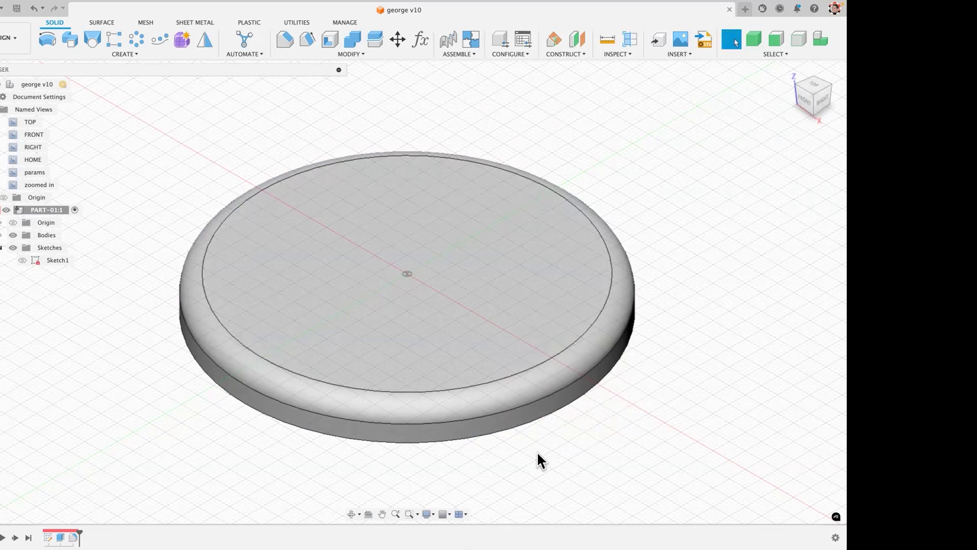
Try Freeform Selection by drawing irregular lasso shapes around the disc's front edge.
mouse_move(536, 451)
left_mouse_down()
mouse_move(495, 461)
mouse_move(488, 428)
mouse_move(574, 382)
mouse_move(581, 412)
mouse_move(612, 422)
mouse_move(592, 444)
left_mouse_up()
left_click_drag(530, 478, 530, 479)
mouse_move(559, 449)
left_mouse_down()
mouse_move(575, 429)
mouse_move(528, 433)
left_mouse_up()
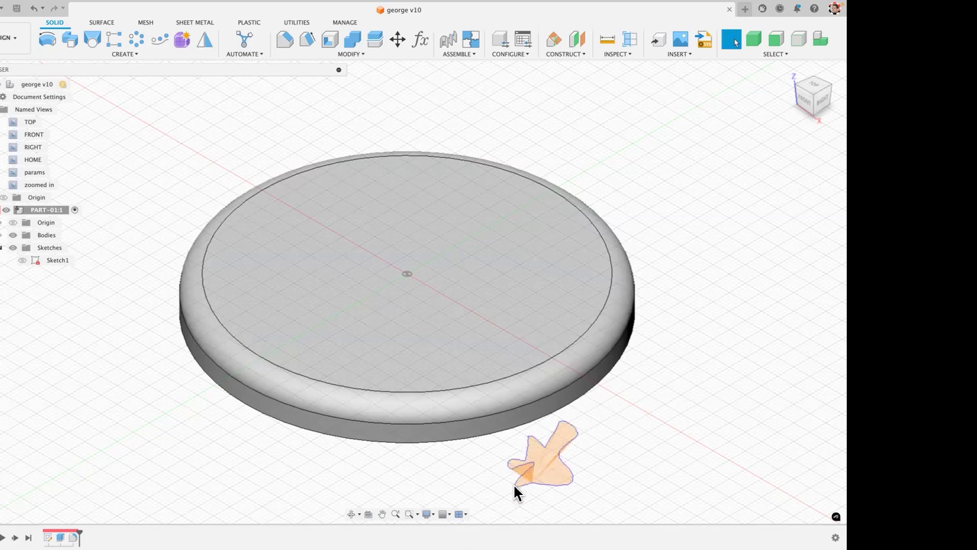
left_click_drag(599, 469, 601, 469)
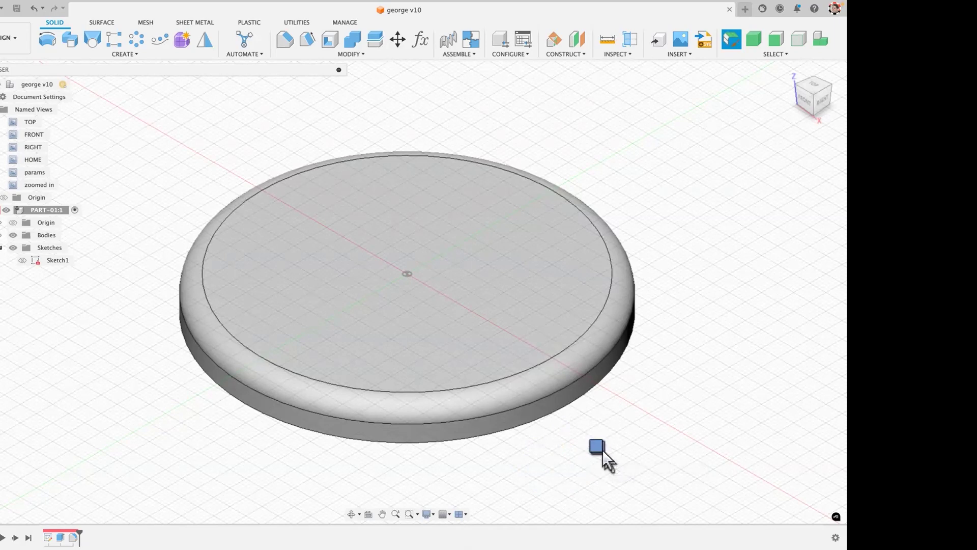
Use Paint Selection to brush over the disc's faces, first from the top and again from the side, clearing each selection.
left_click(513, 381)
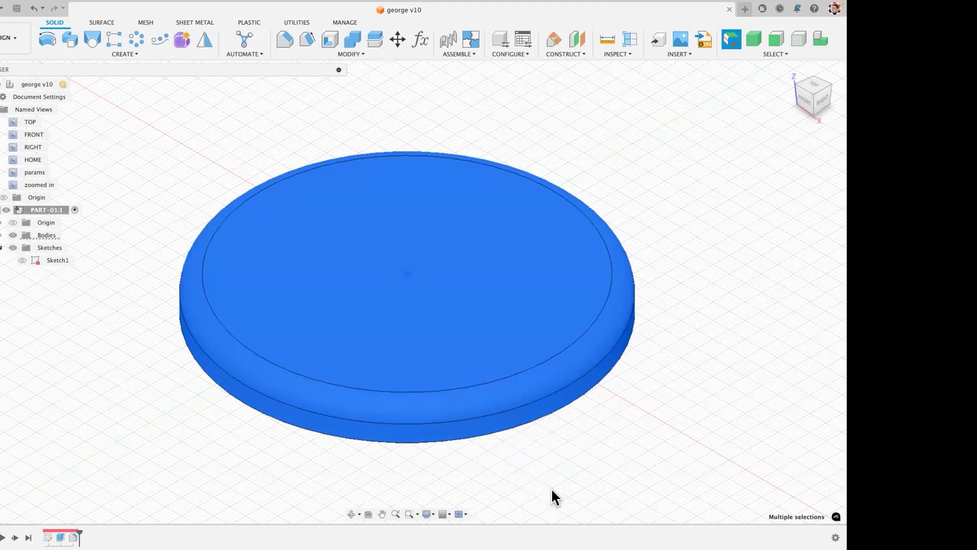
left_click(550, 466)
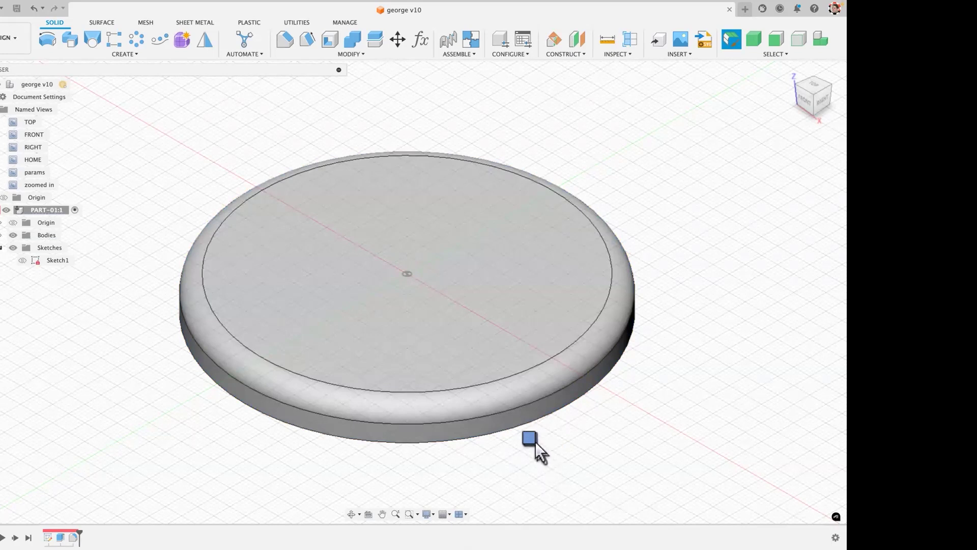
left_click(524, 429)
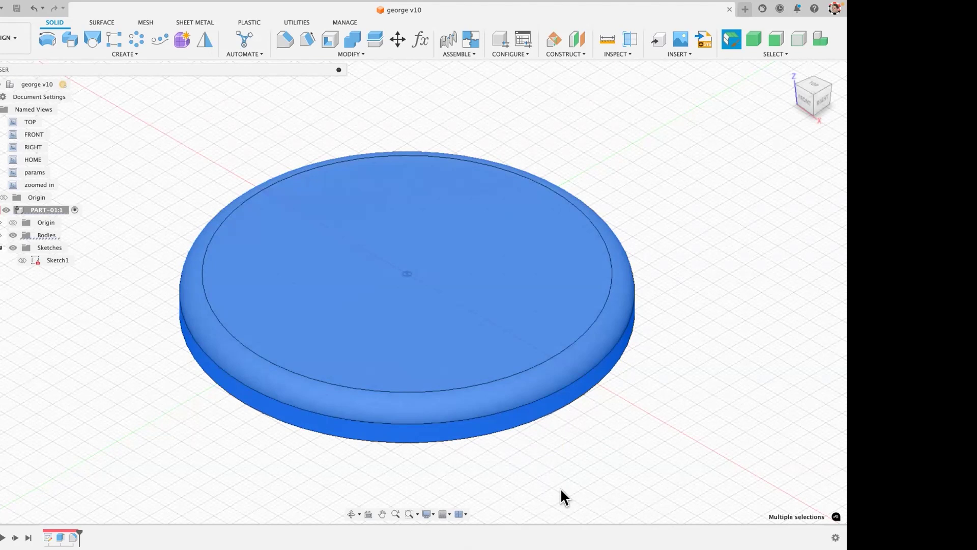
left_click(545, 457)
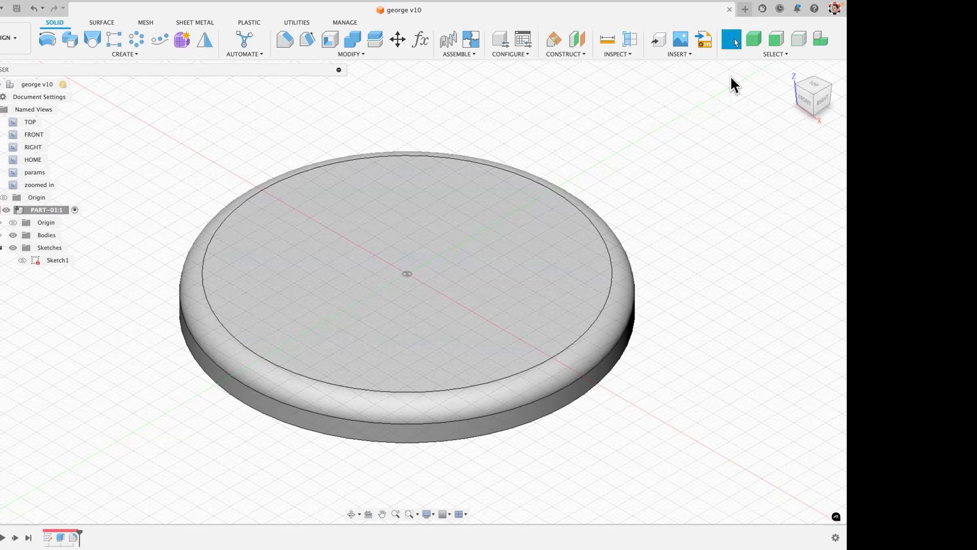
left_click(775, 54)
mouse_move(758, 111)
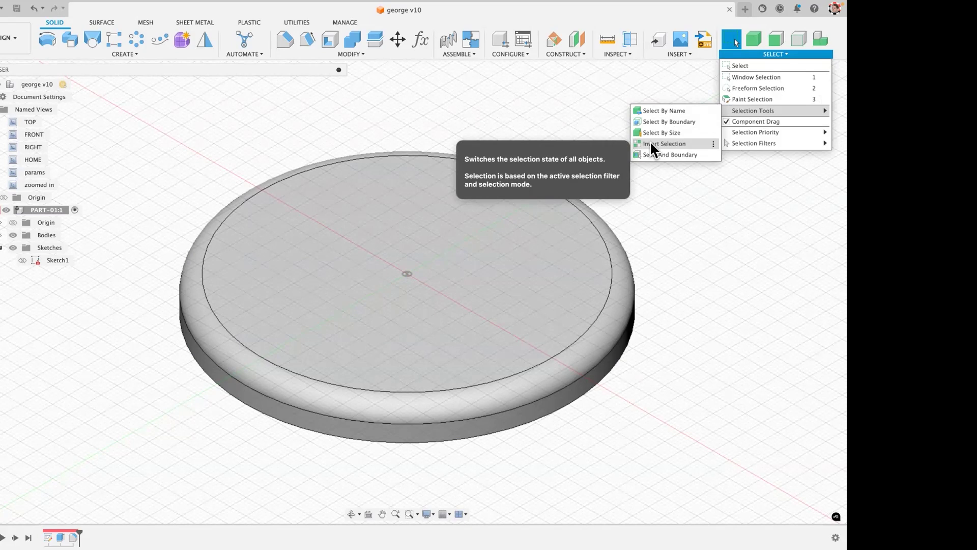
left_click(694, 195)
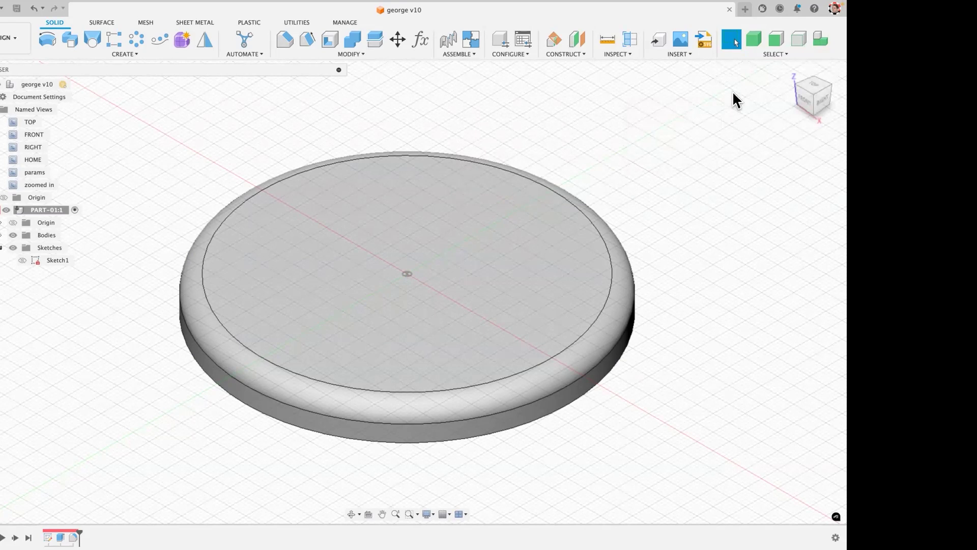
With edge selection priority, create a selection set from the fillet's inner and outer circular edges on the disc.
left_click(799, 39)
left_click(605, 297)
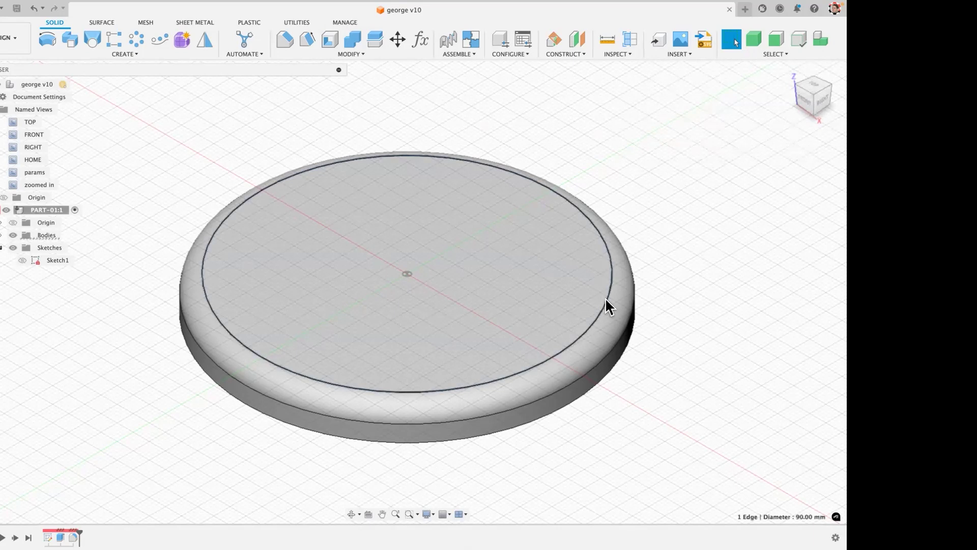
left_click(585, 381, "shift")
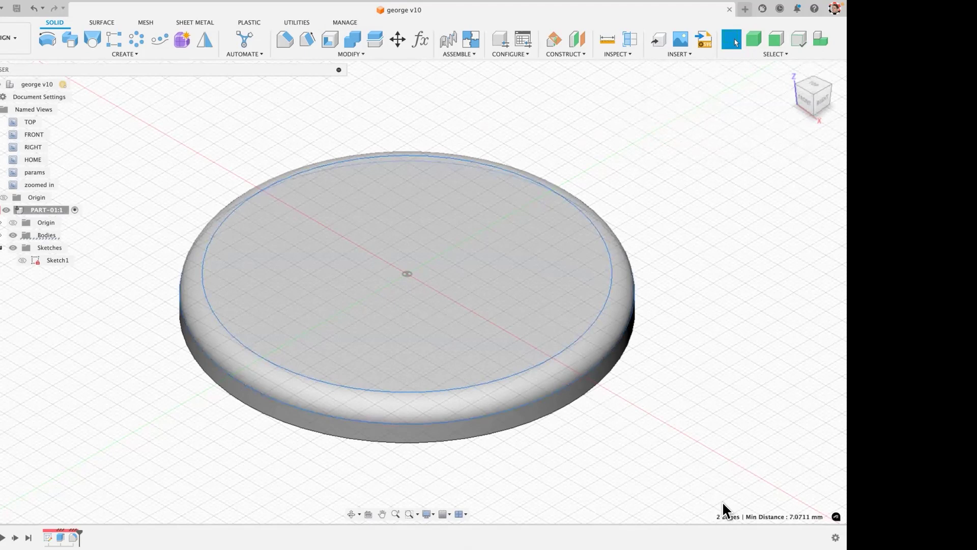
right_click(614, 443)
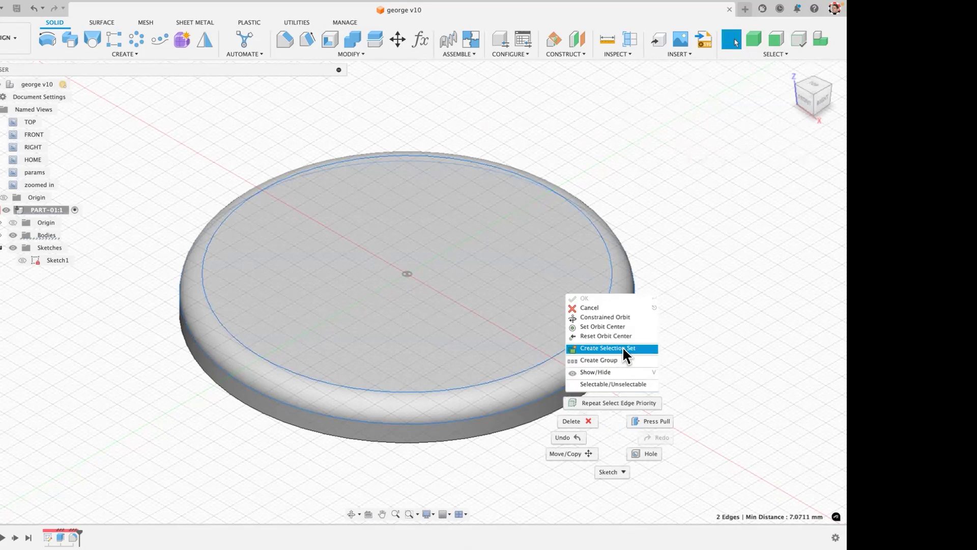
left_click(608, 348)
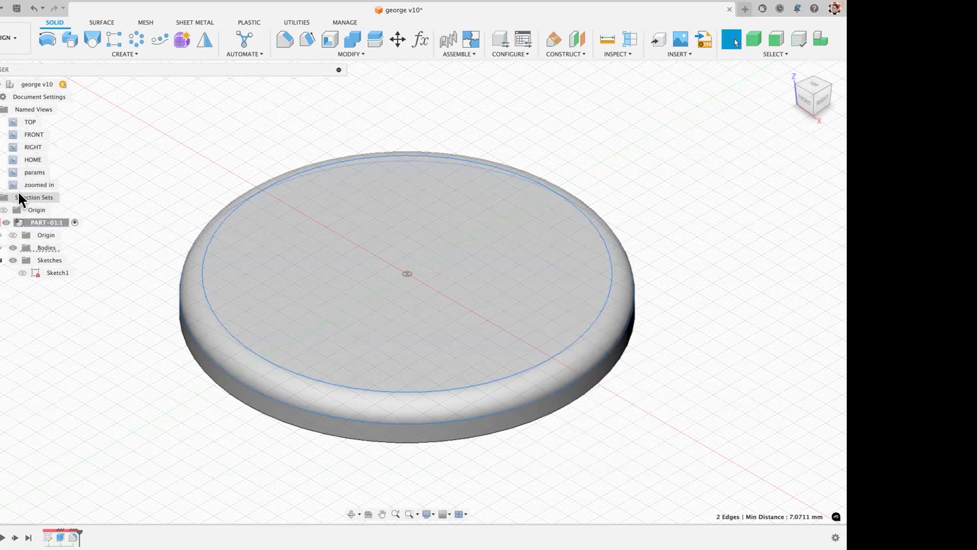
Update Selection Set1 with the two selected edges, clear the selection, and recall the edges from the set.
left_click(0, 197)
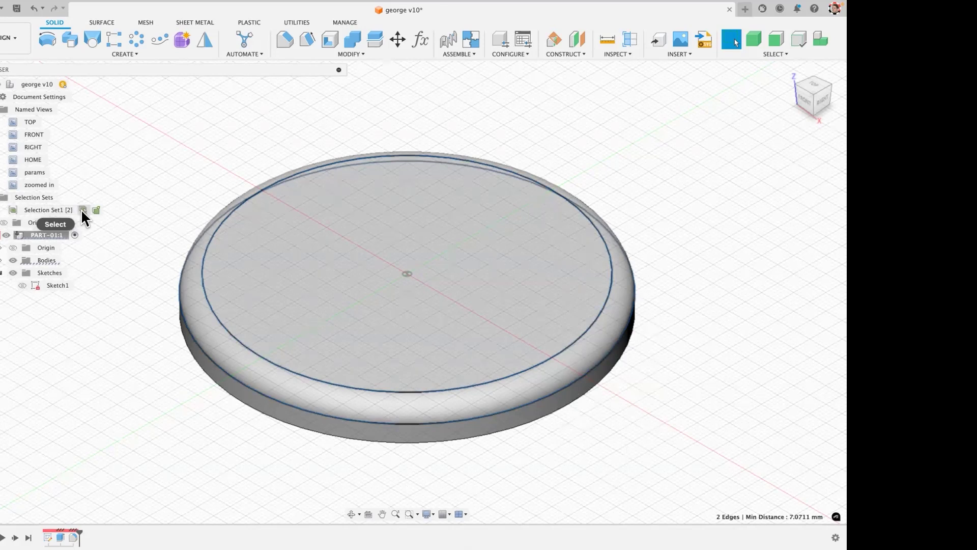
left_click(96, 210)
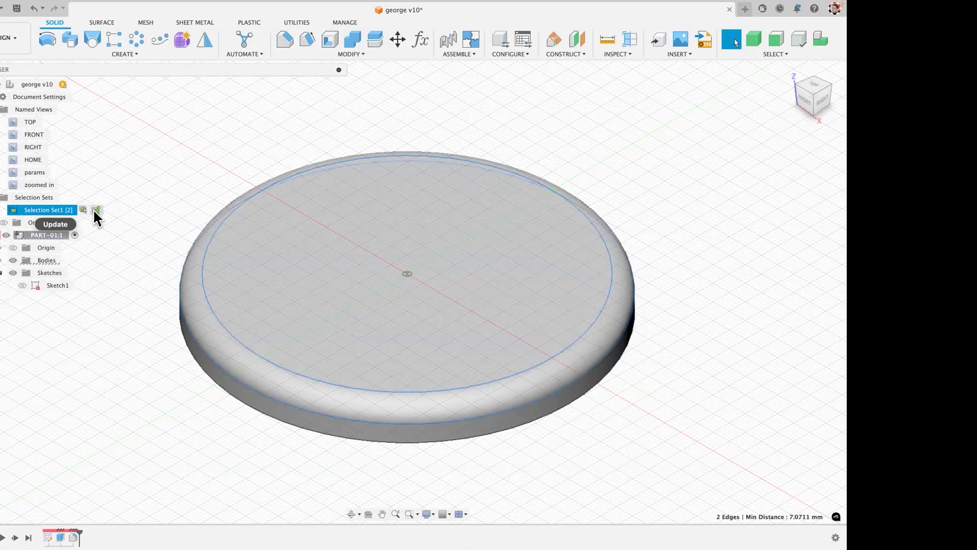
left_click(249, 122)
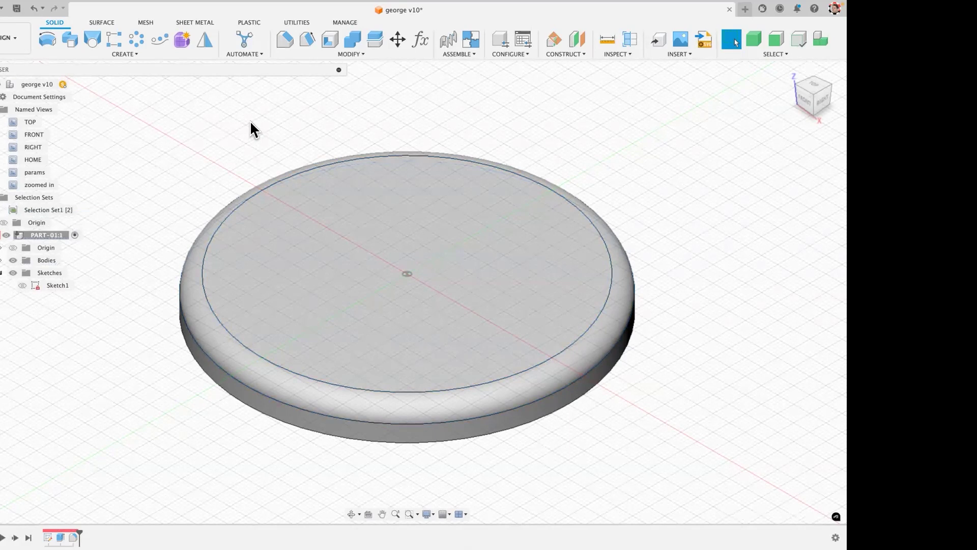
mouse_move(35, 208)
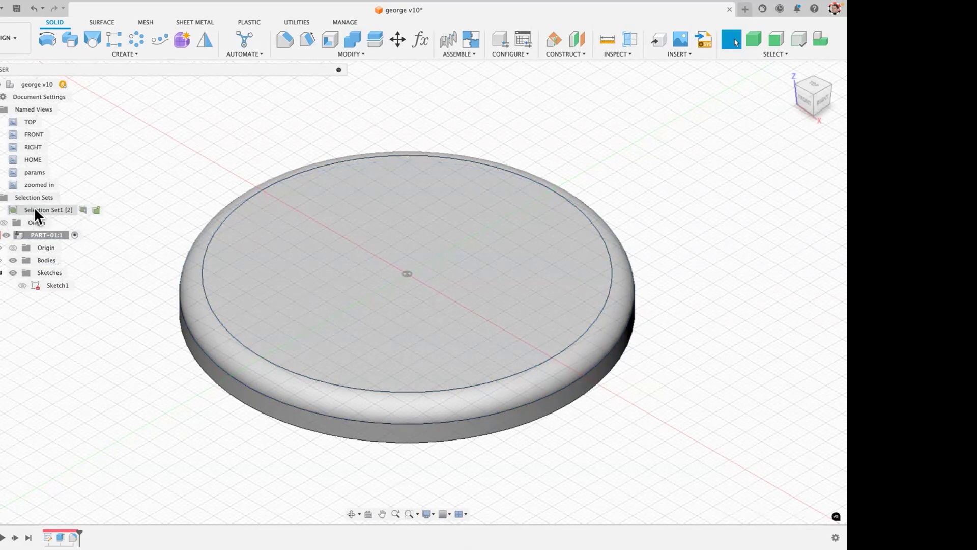
left_click(81, 208)
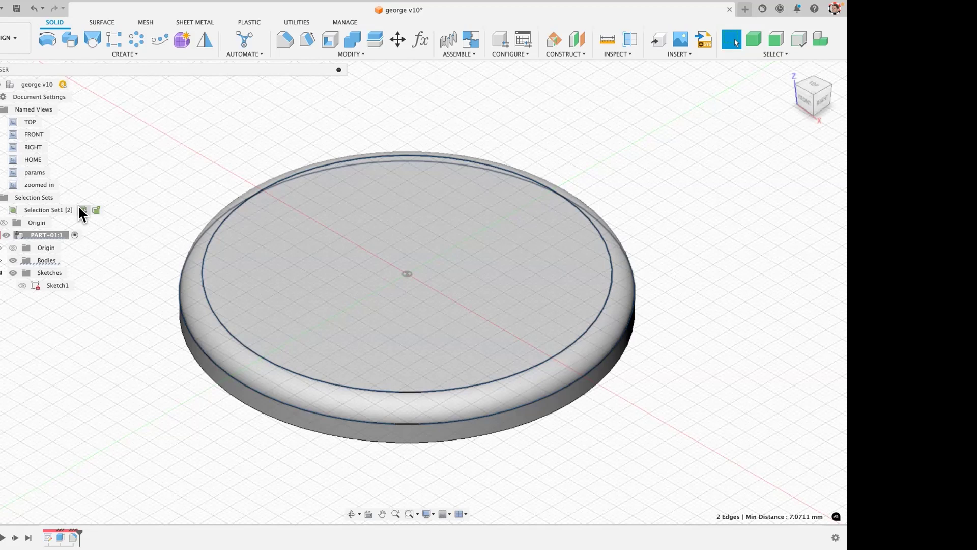
left_click(80, 208)
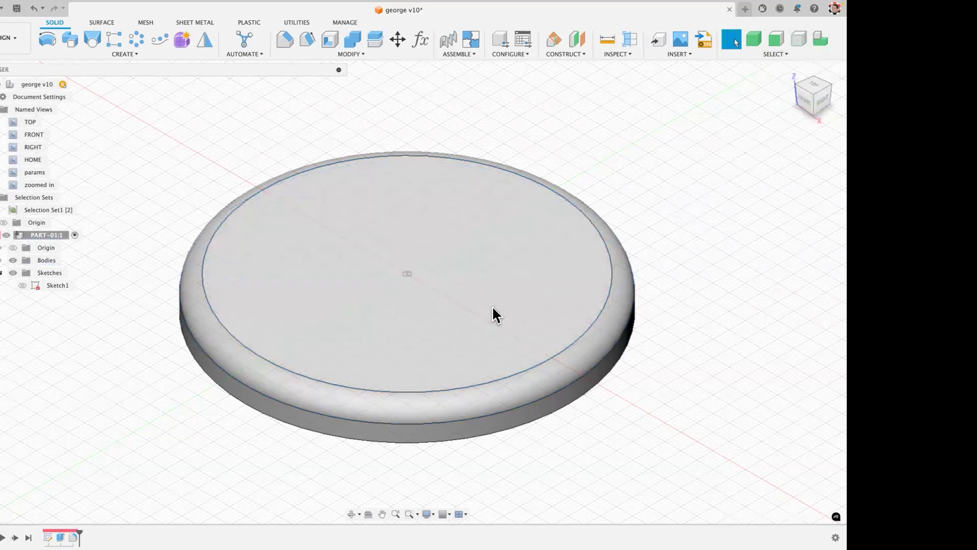
Select the disc's hidden bottom face through the top face using the depth list, and clear the selection.
left_click(493, 305)
left_click(643, 192)
left_click(482, 311)
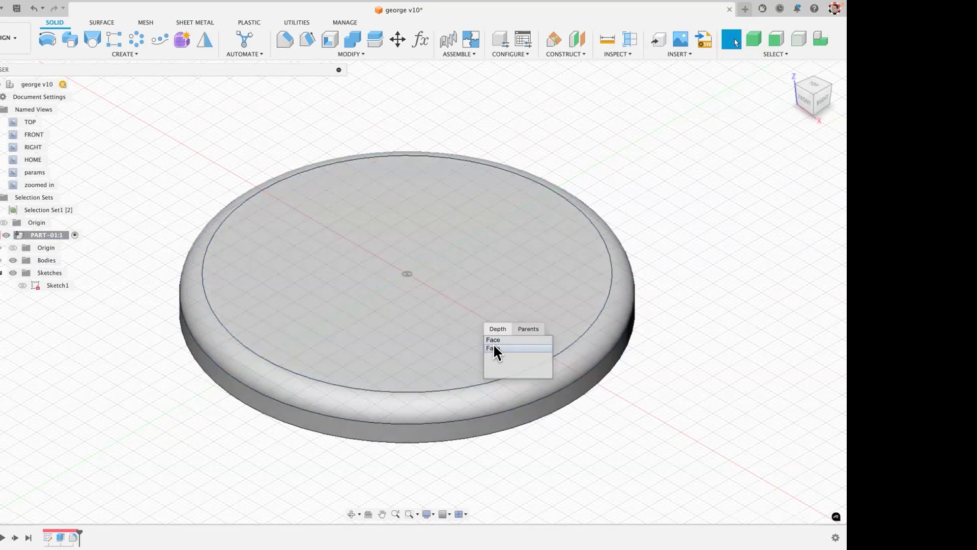
left_click(495, 348)
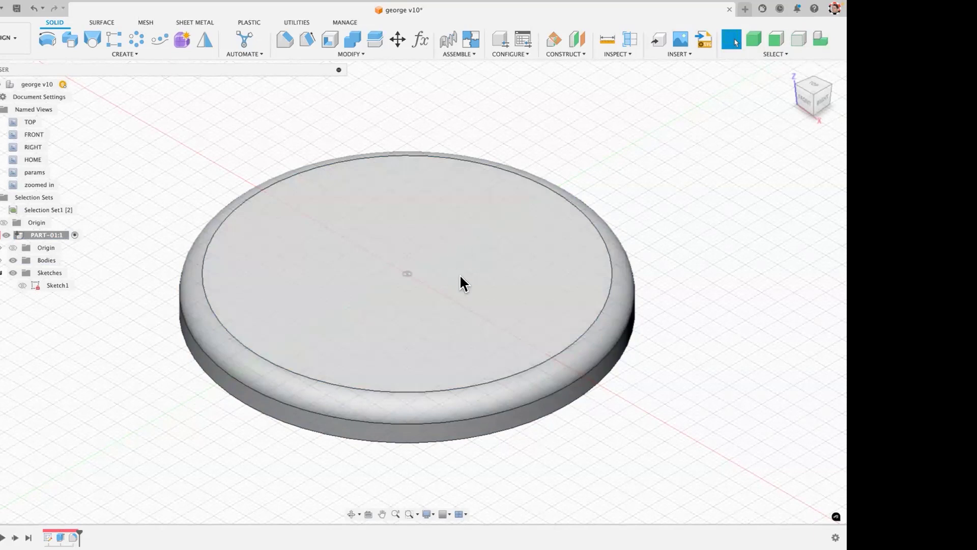
left_click(499, 279)
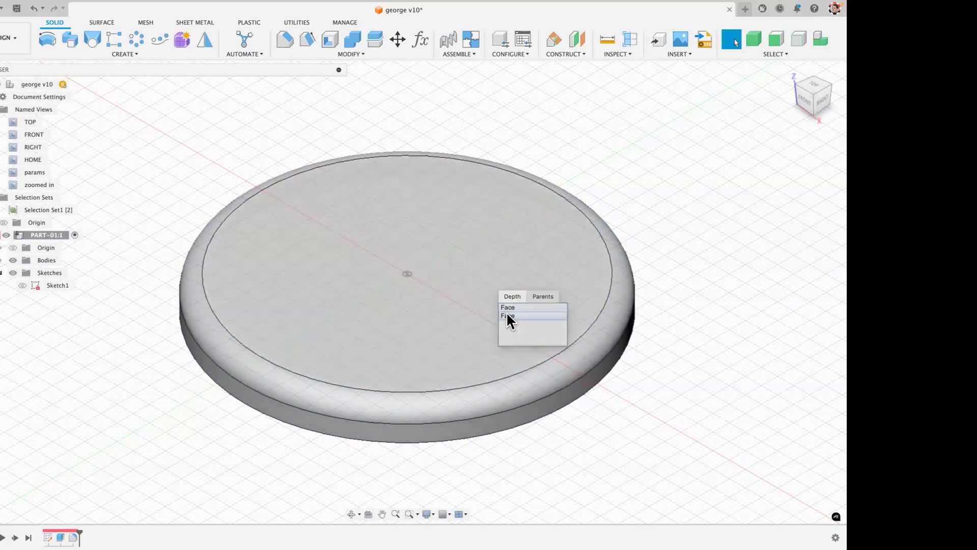
left_click(507, 315)
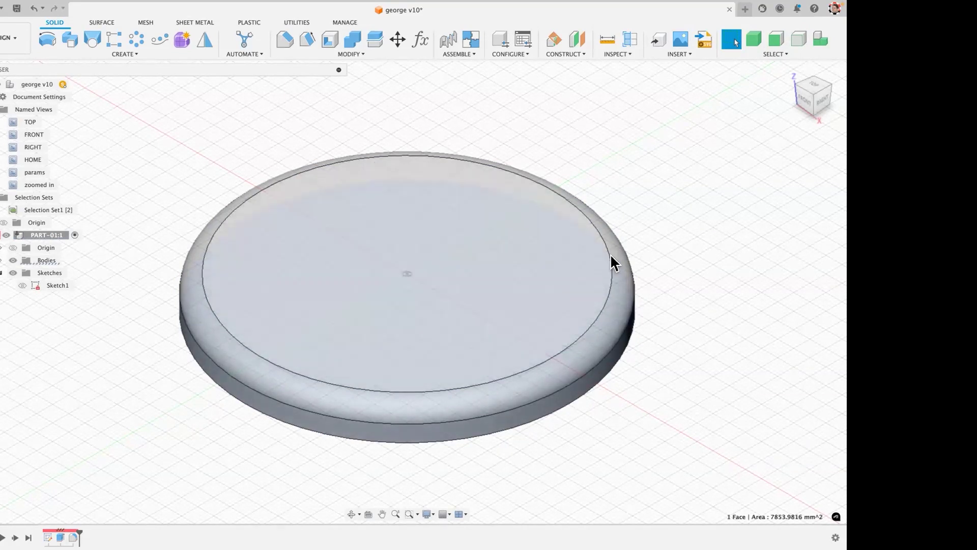
key("Escape")
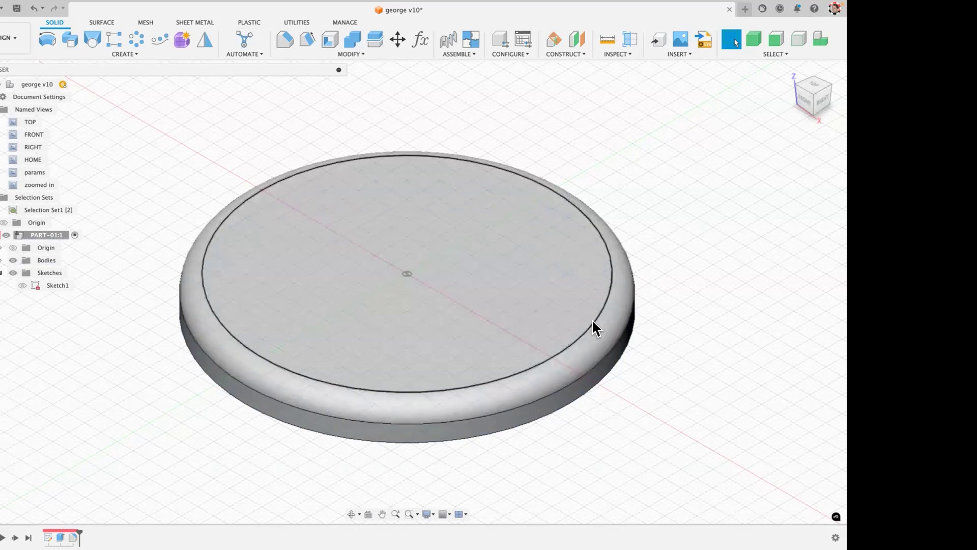
left_click(592, 322)
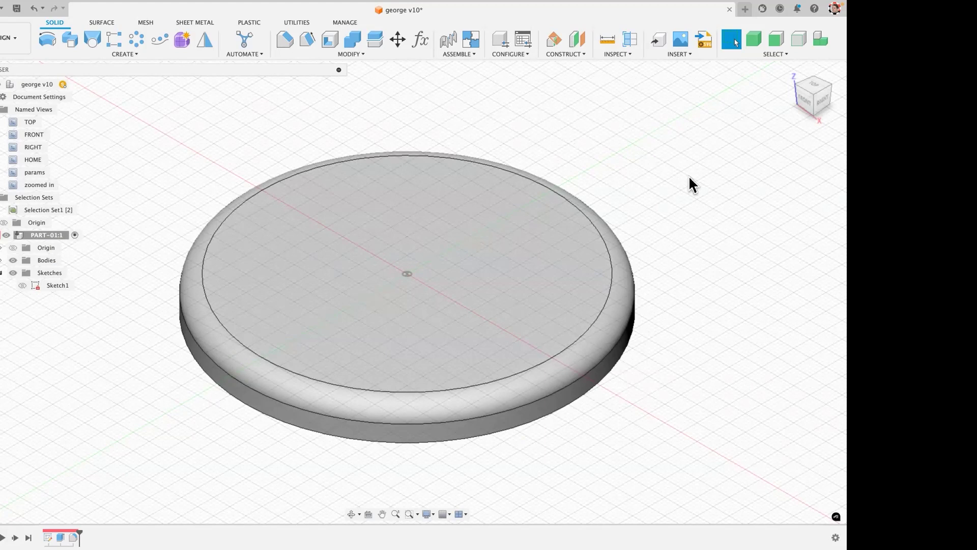
Switch to the primer topics text file and highlight the lines from 'Rule #0' through the select modes entry.
key("ctrl+Up")
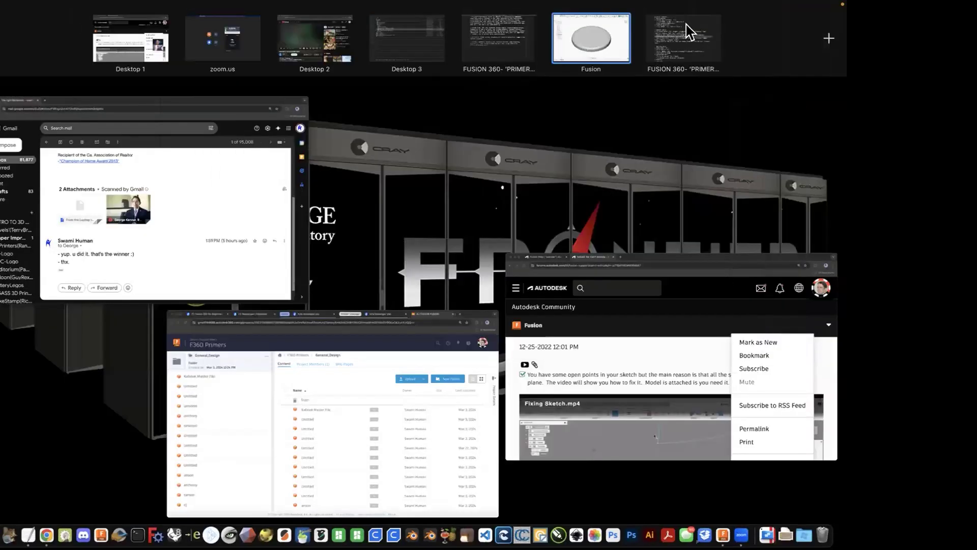
left_click(686, 25)
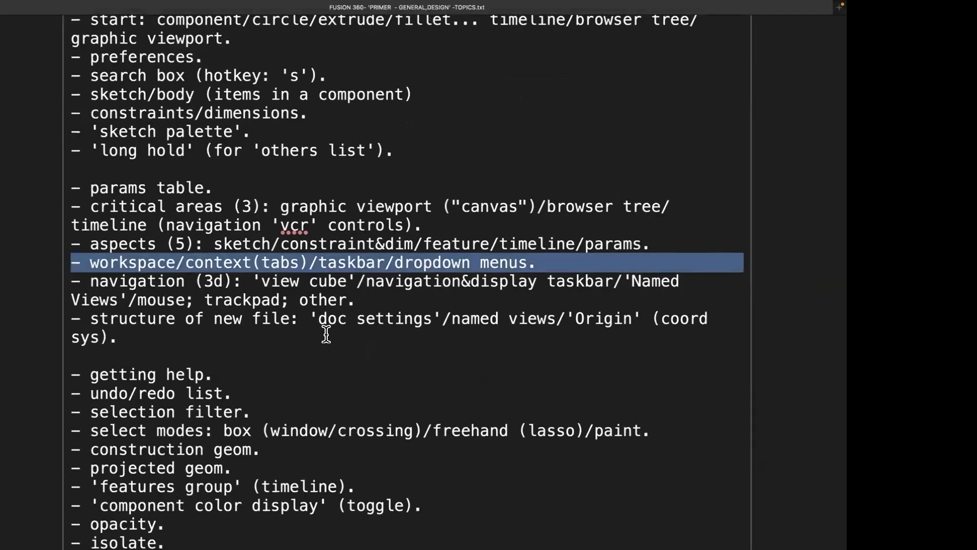
left_click(325, 334)
scroll(327, 334, "up", 3)
scroll(326, 334, "up", 4)
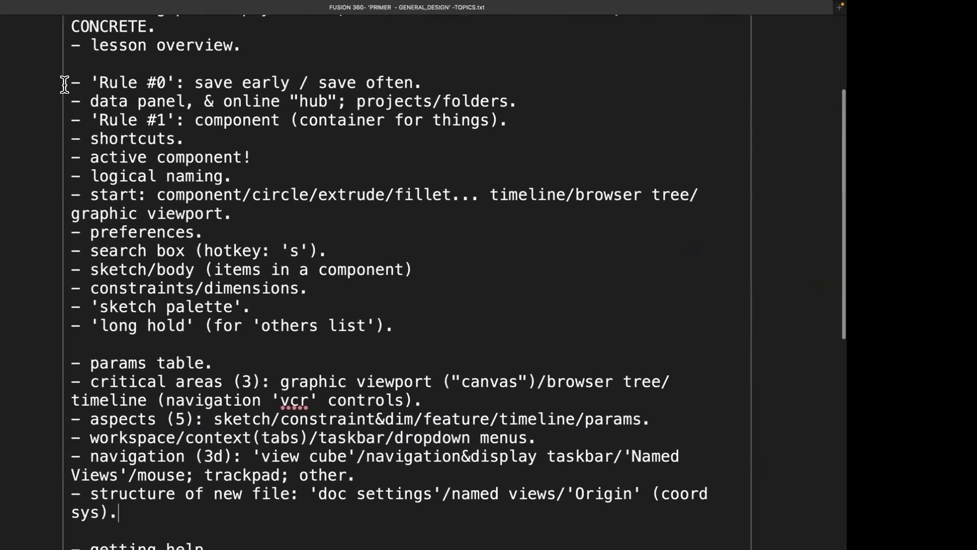
mouse_move(68, 84)
left_mouse_down()
mouse_move(105, 525)
mouse_move(218, 491)
mouse_move(224, 462)
mouse_move(197, 439)
mouse_move(307, 490)
mouse_move(483, 513)
left_mouse_up()
left_click_drag(549, 497, 658, 491)
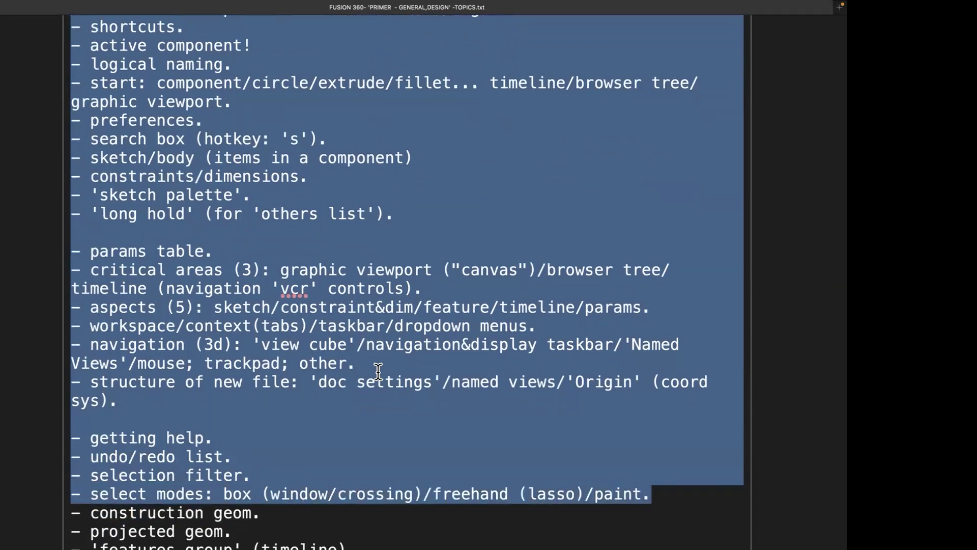
Review the remaining topics after the select modes entry, through direct modeling, and switch to the Fusion design.
scroll(377, 371, "down", 5)
scroll(377, 371, "down", 5)
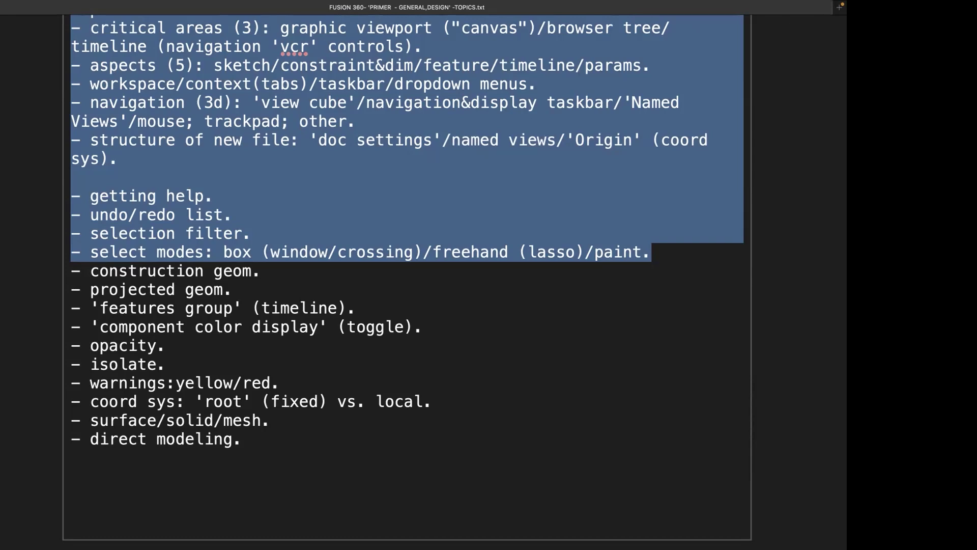
scroll(173, 277, "up", 2)
key("super+Tab")
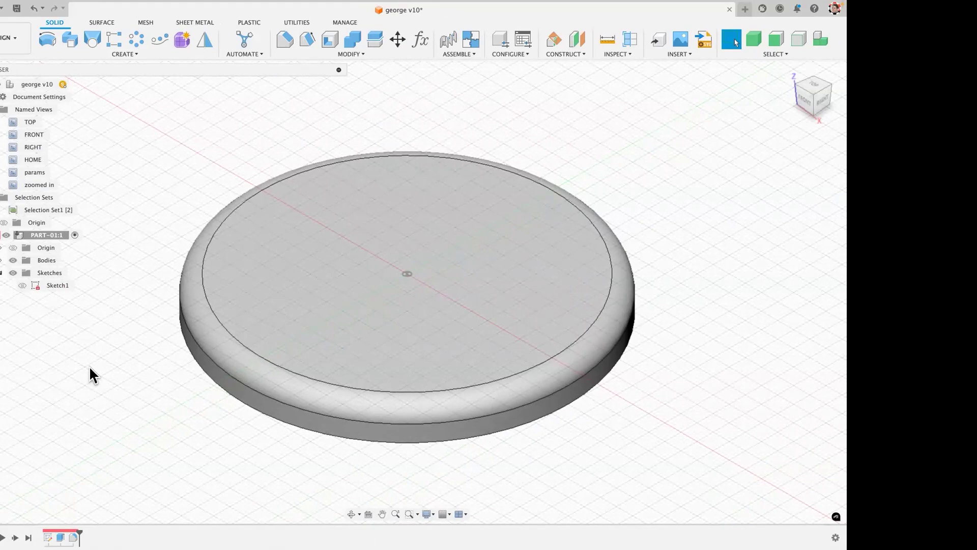
key("super+Tab")
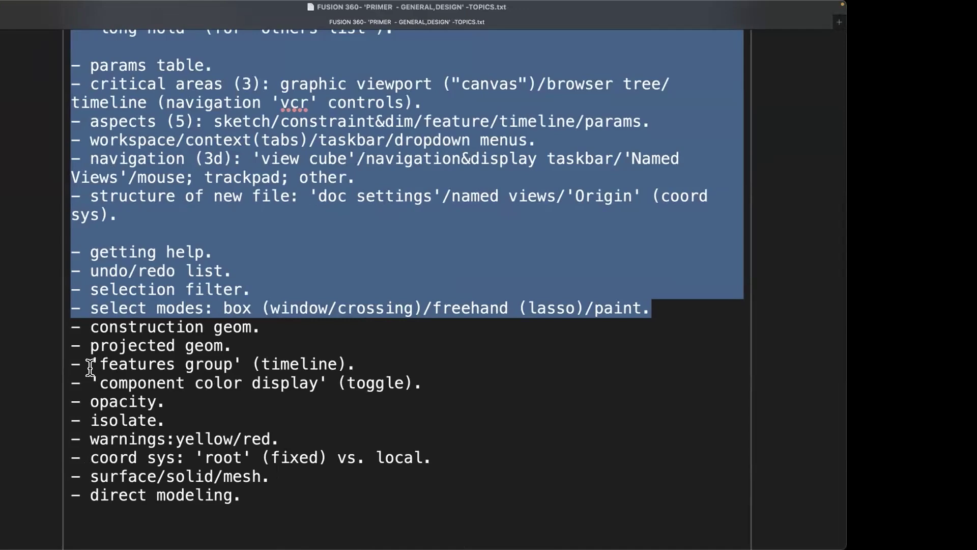
key("super+Tab")
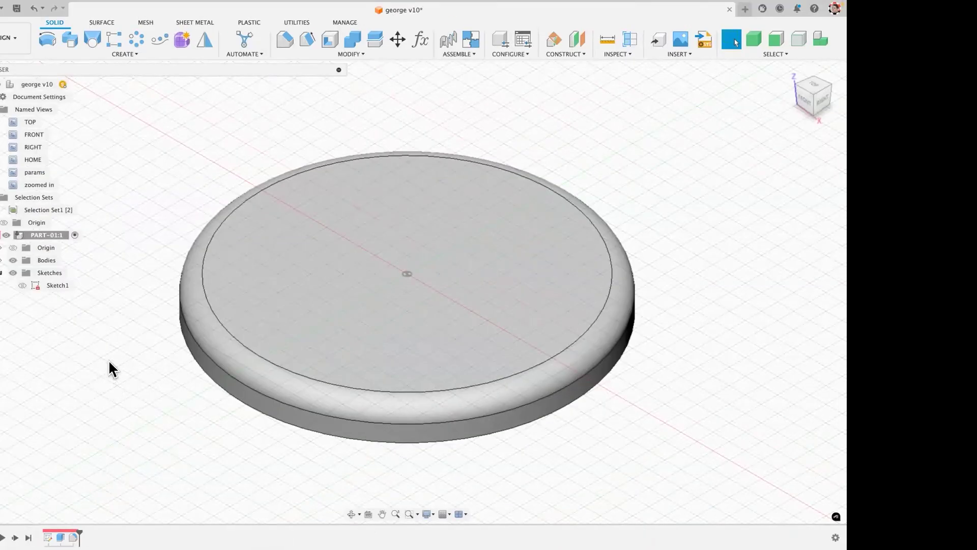
Alternate the active component between the root and PART-01, finishing with the root component active and nothing selected.
scroll(123, 354, "down", 2)
scroll(124, 354, "left", 2)
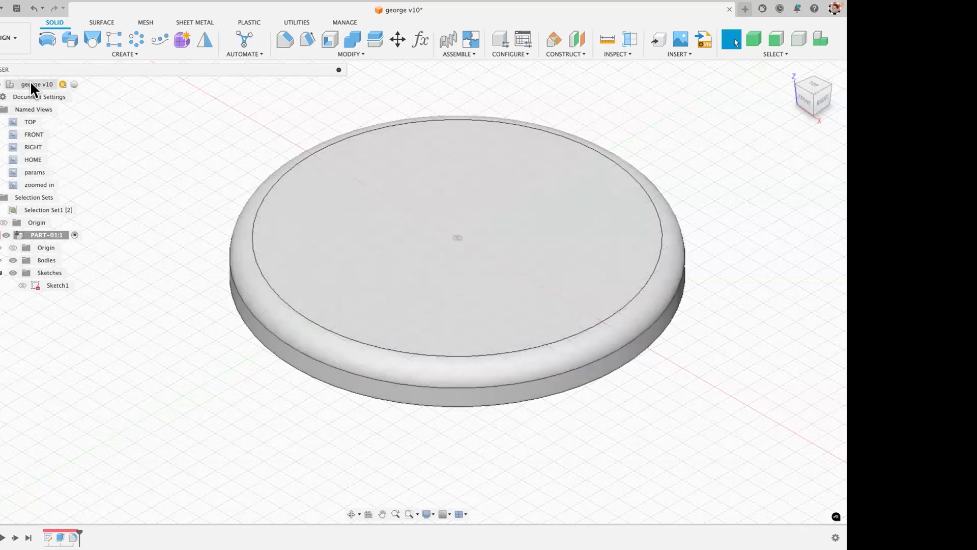
left_click(77, 85)
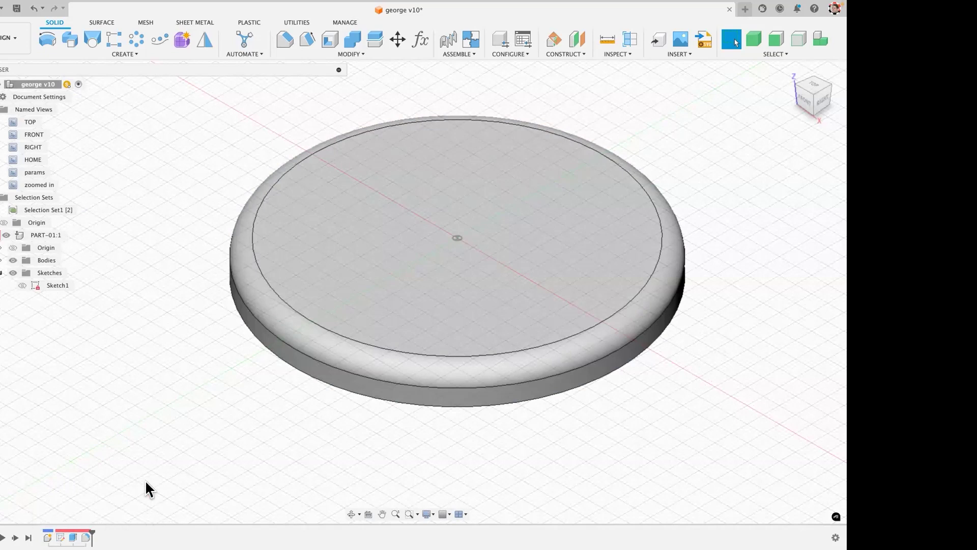
left_click(69, 234)
left_click(70, 235)
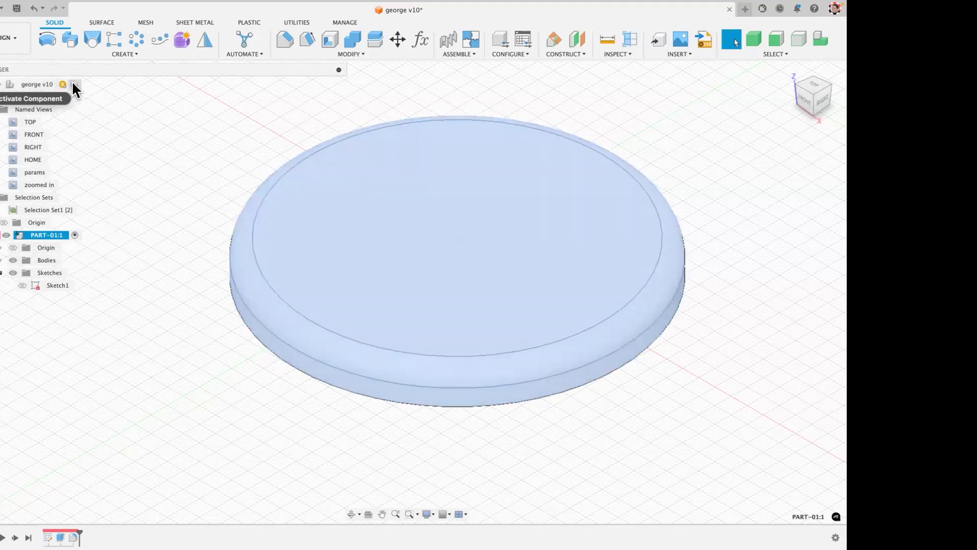
left_click(75, 85)
left_click(119, 128)
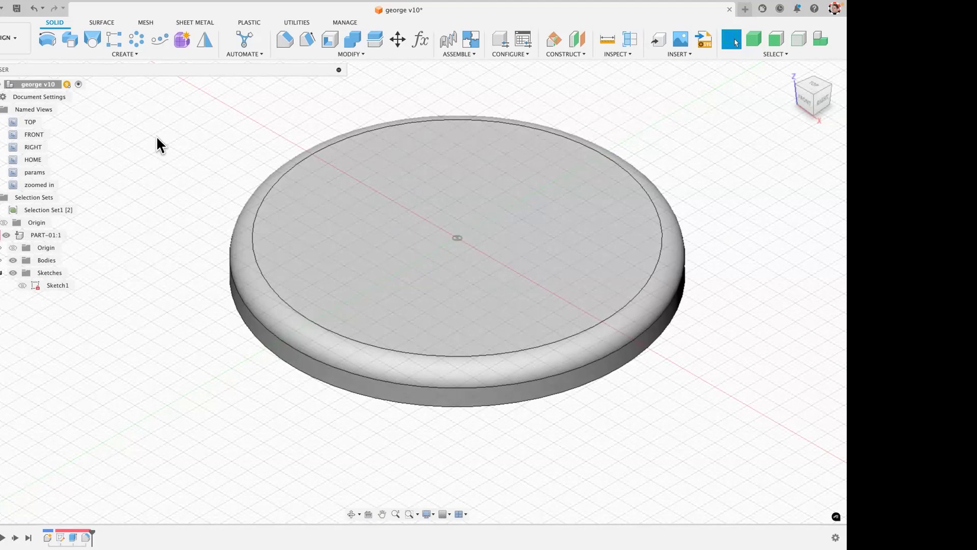
Create an activated internal Standard component named PART-02 under the root component.
key("shift+n")
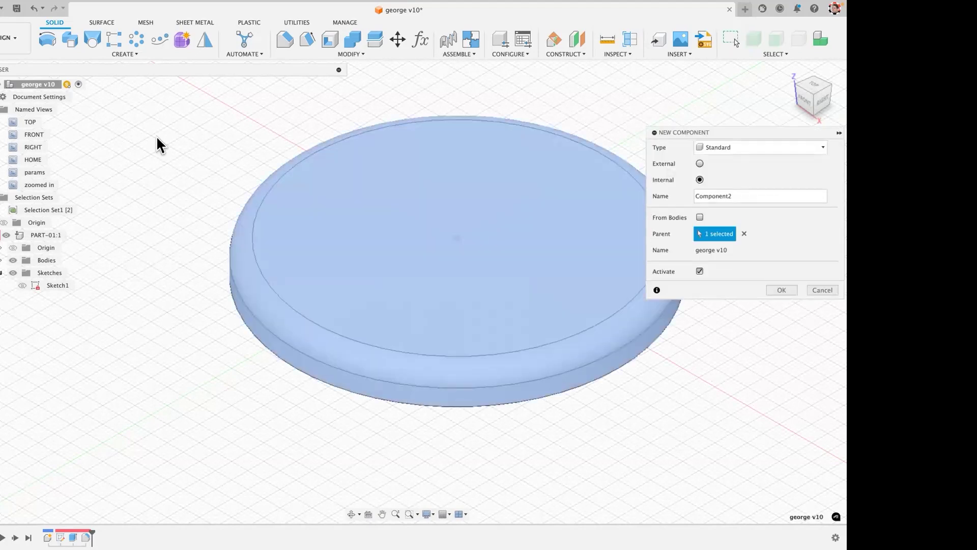
key("Tab")
type("PART-02")
key("Return")
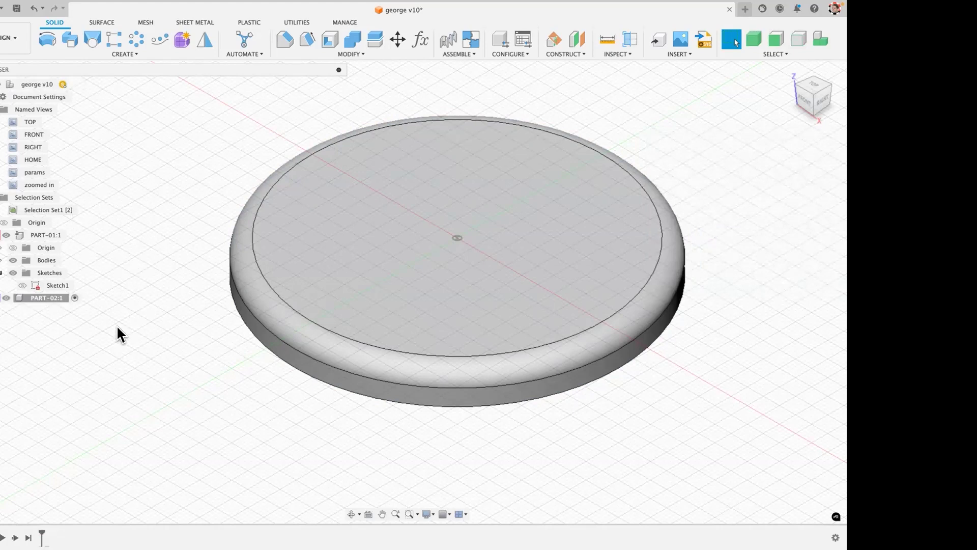
left_click(47, 297)
Sketch a long, narrow two-point rectangle of about 2160 mm² beside the disc on PART-02's horizontal origin plane.
scroll(127, 399, "down", 5)
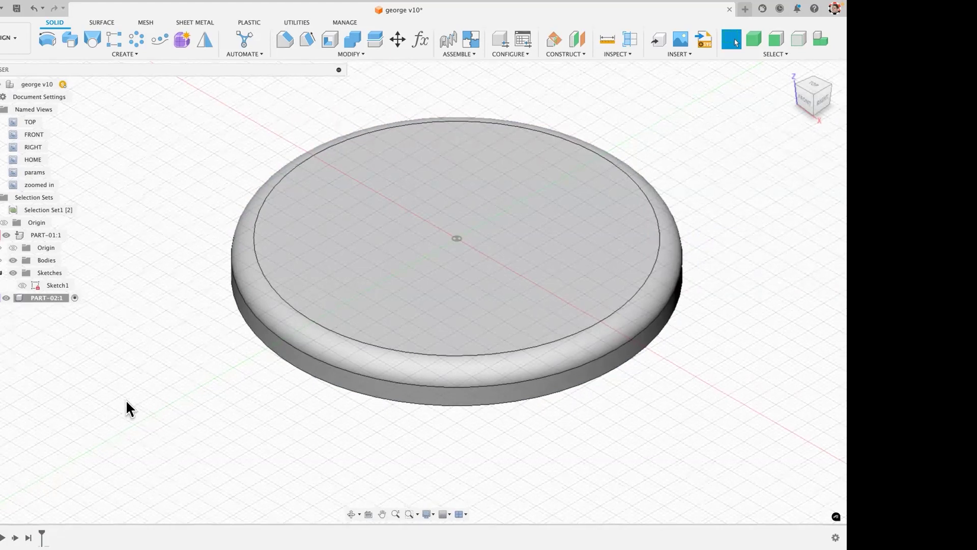
scroll(126, 399, "right", 3)
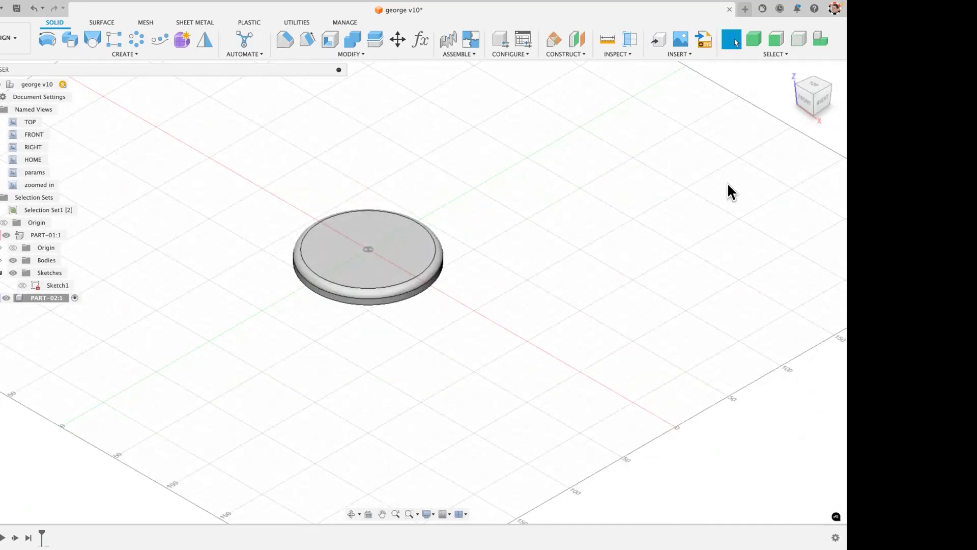
key("r")
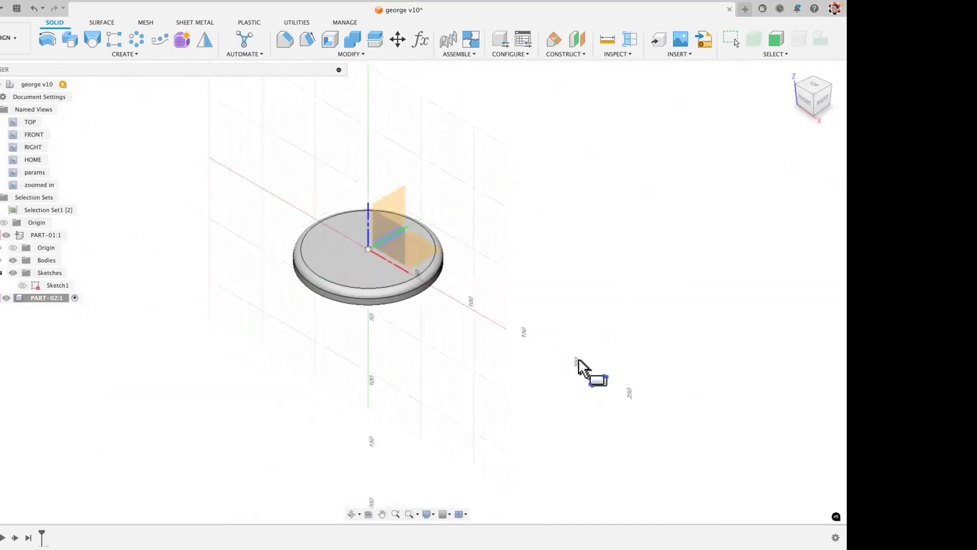
left_click(529, 395)
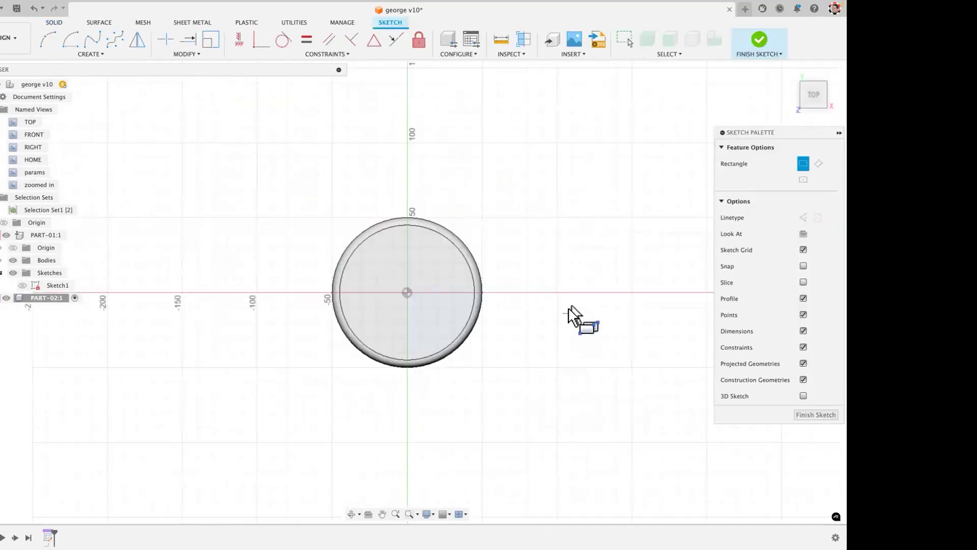
left_click(585, 225)
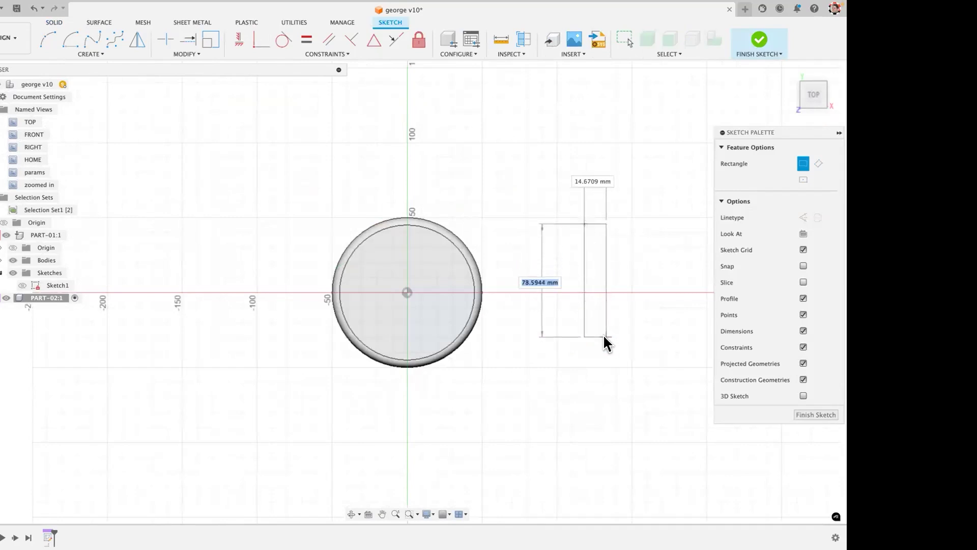
left_click(615, 376)
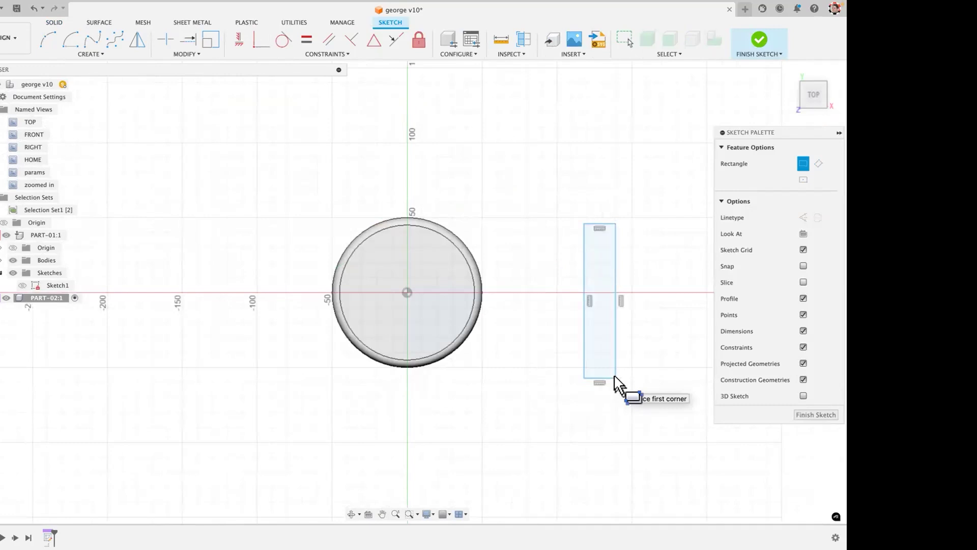
Extrude the rectangle upward about 92 mm as a new body, and save the design with the version description 'User Saved'.
key("e")
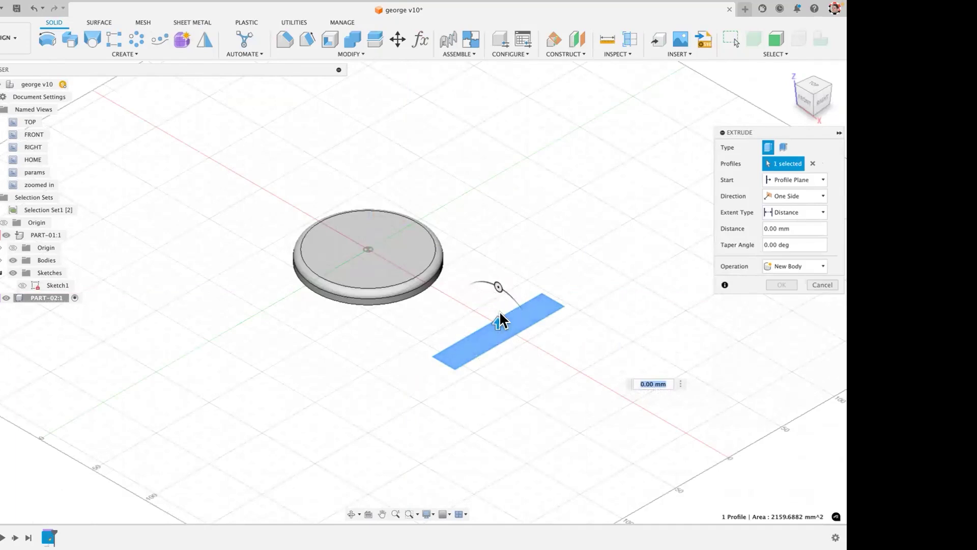
mouse_move(498, 328)
left_mouse_down()
mouse_move(498, 273)
mouse_move(505, 323)
mouse_move(517, 218)
left_mouse_up()
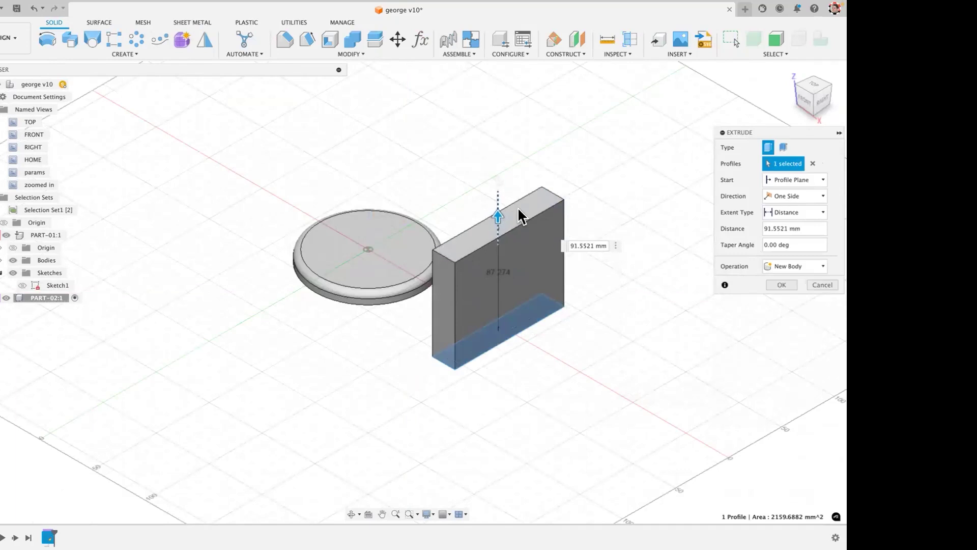
key("Return")
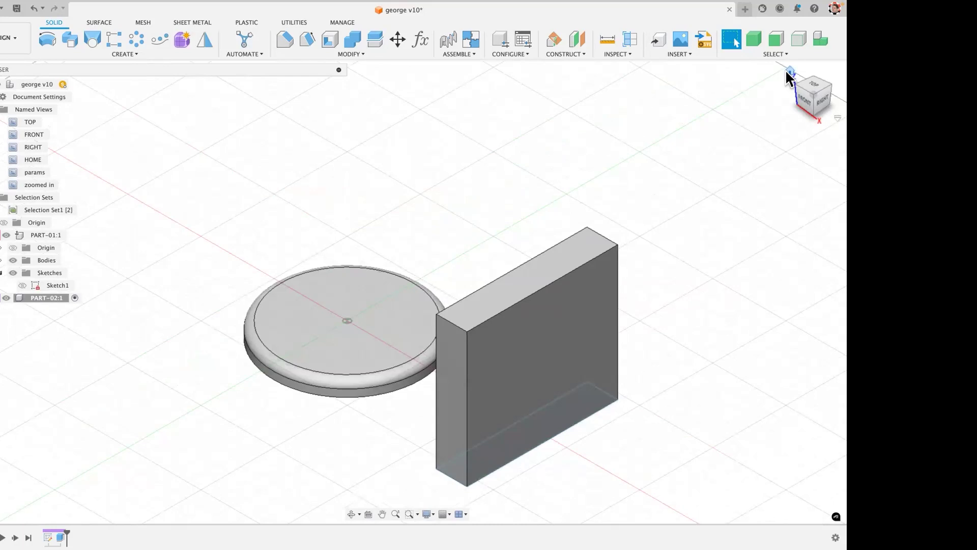
key("super+s")
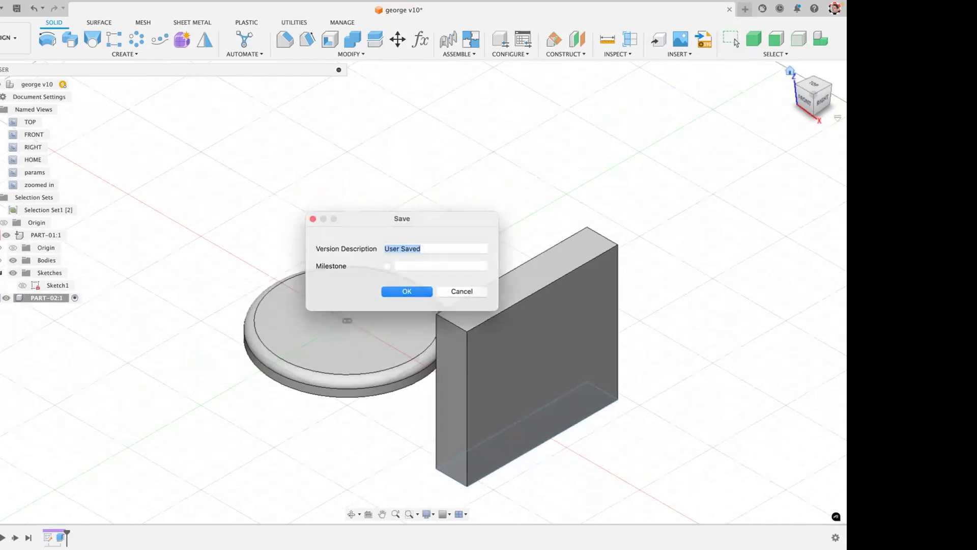
key("Return")
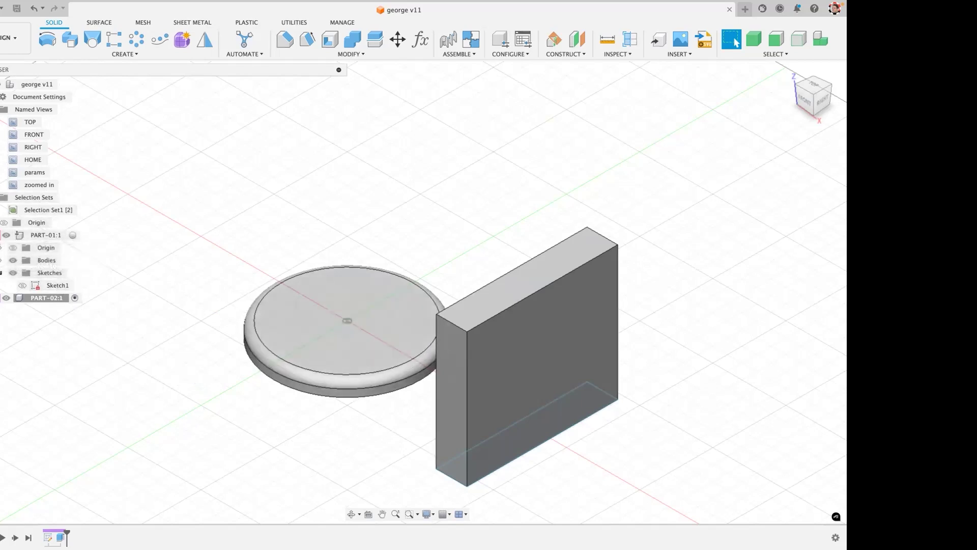
Collapse PART-01 in the browser tree and toggle the component color display on and off.
left_click(2, 235)
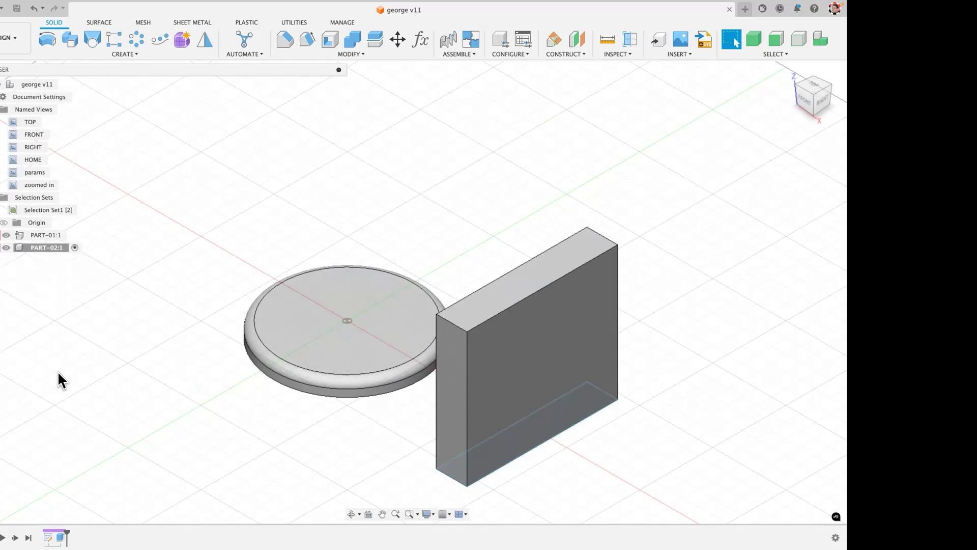
key("shift+n")
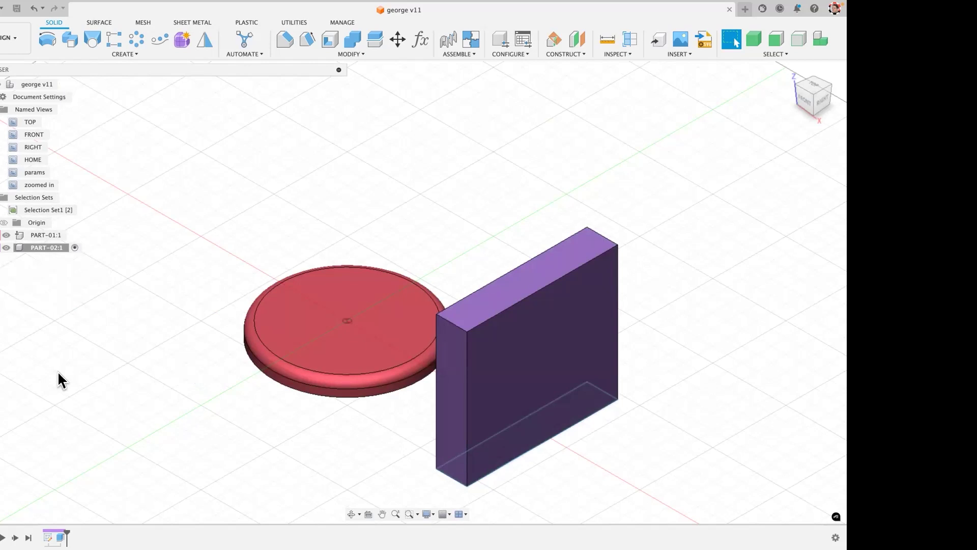
key("shift+n")
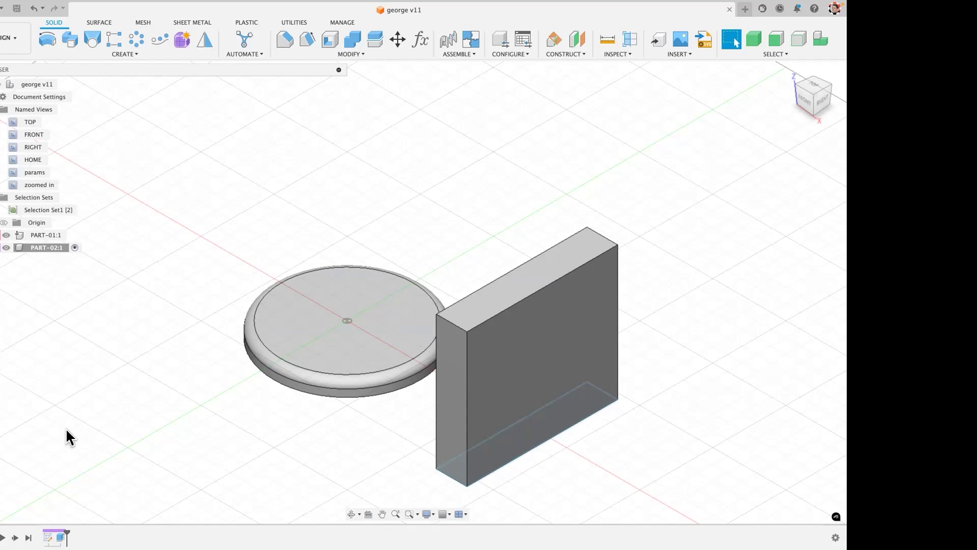
Activate PART-01, PART-02 and finally the root component to compare their timelines, clearing the selection.
left_click(69, 234)
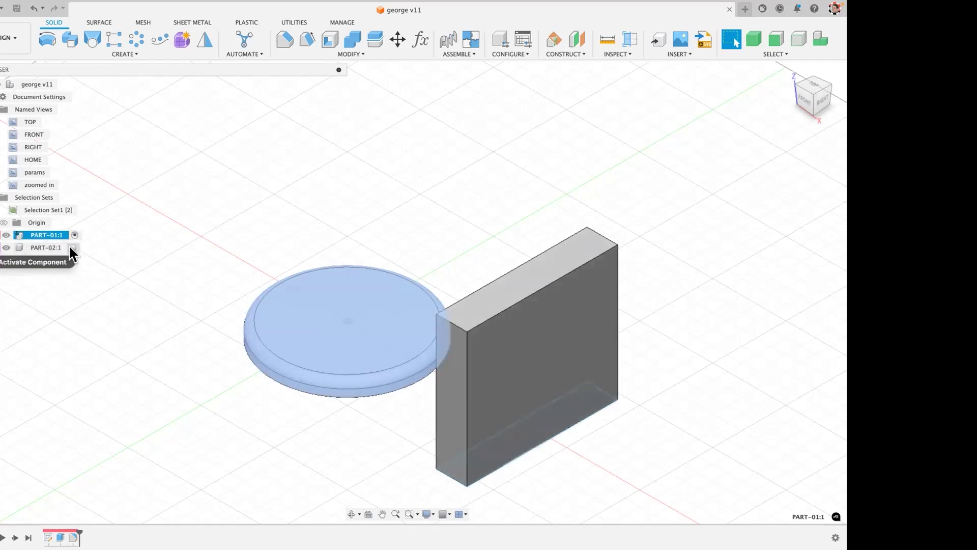
left_click(71, 247)
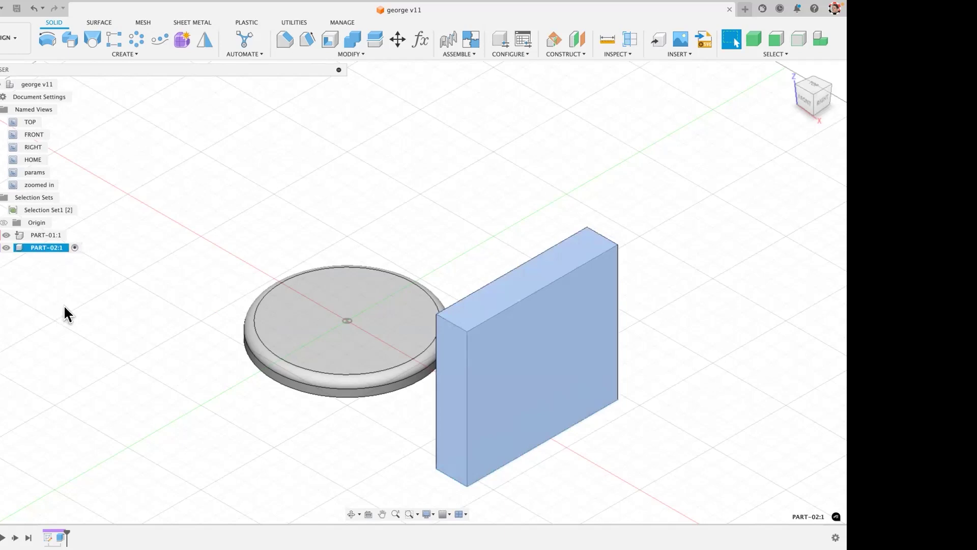
left_click(125, 221)
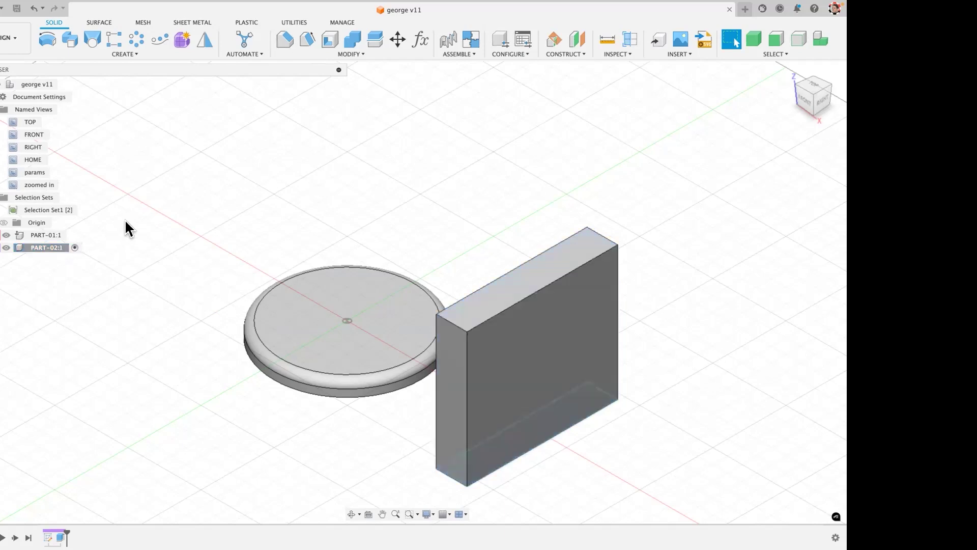
left_click(63, 83)
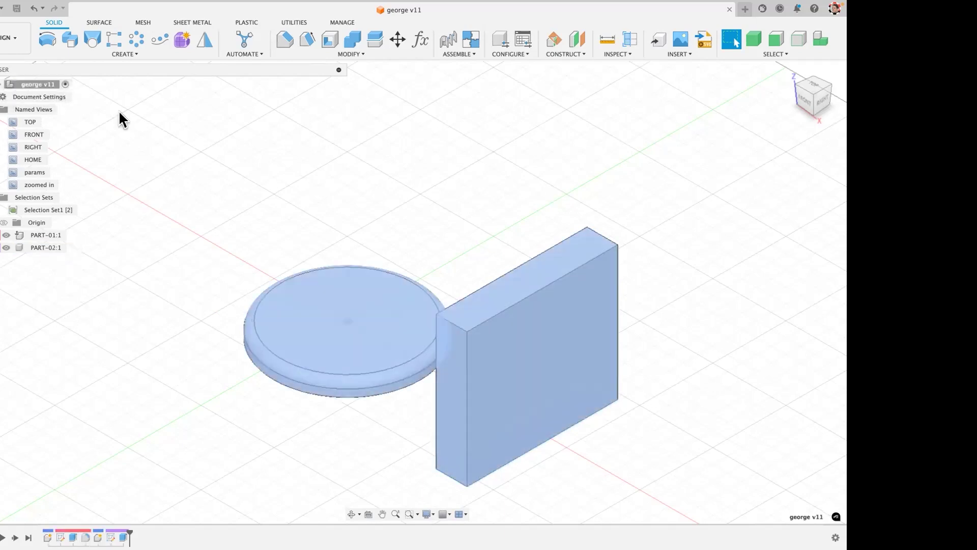
left_click(156, 141)
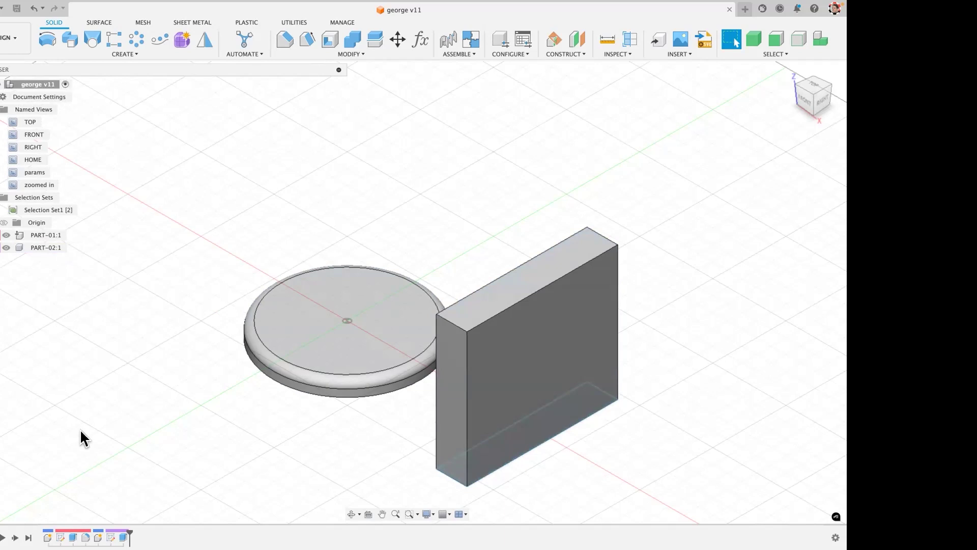
Turn on component color display and group PART-01's timeline features from its component creation through the fillet.
key("shift+n")
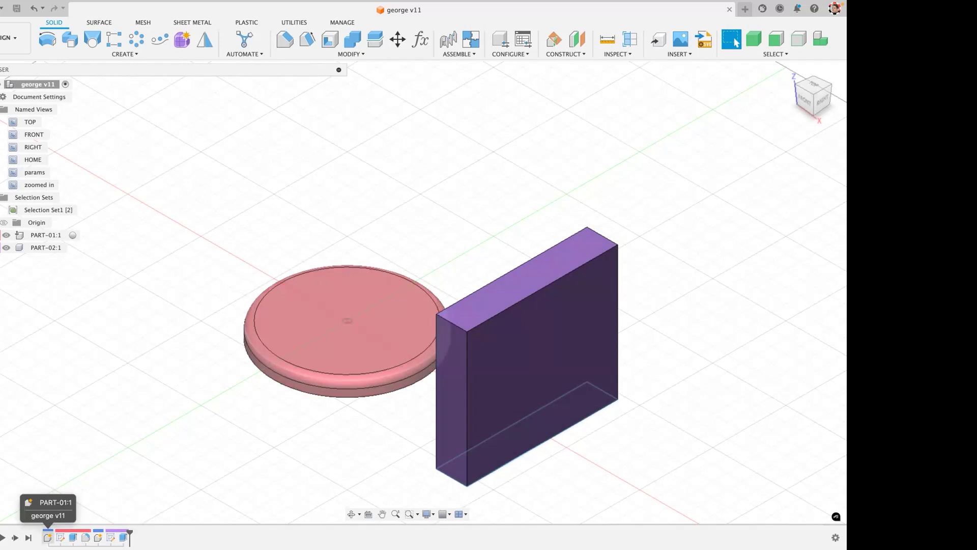
left_click(47, 537)
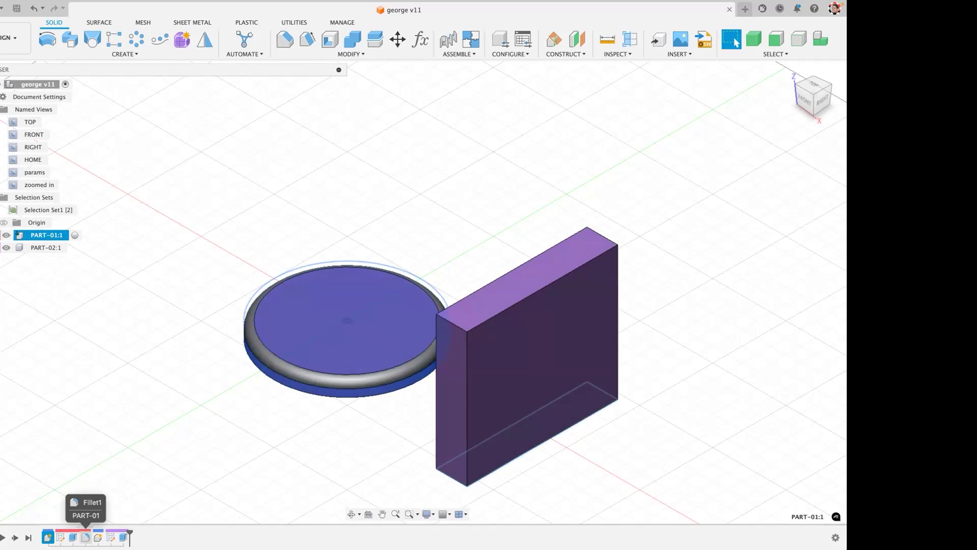
left_click(86, 537, "shift")
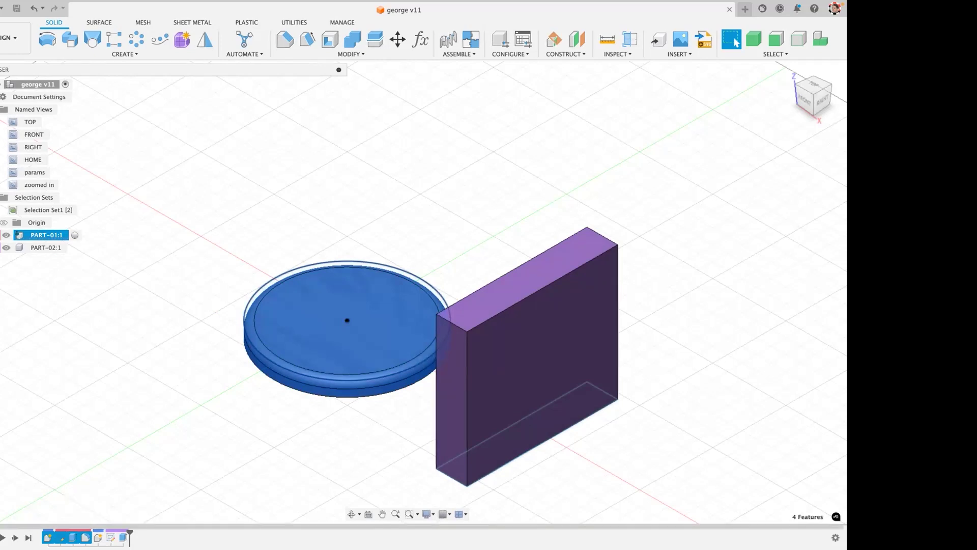
right_click(86, 537)
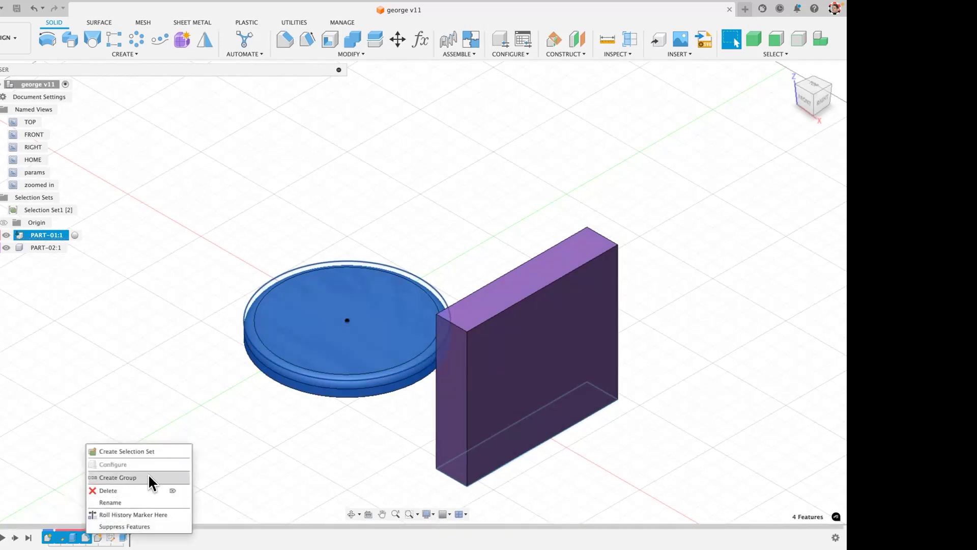
left_click(159, 477)
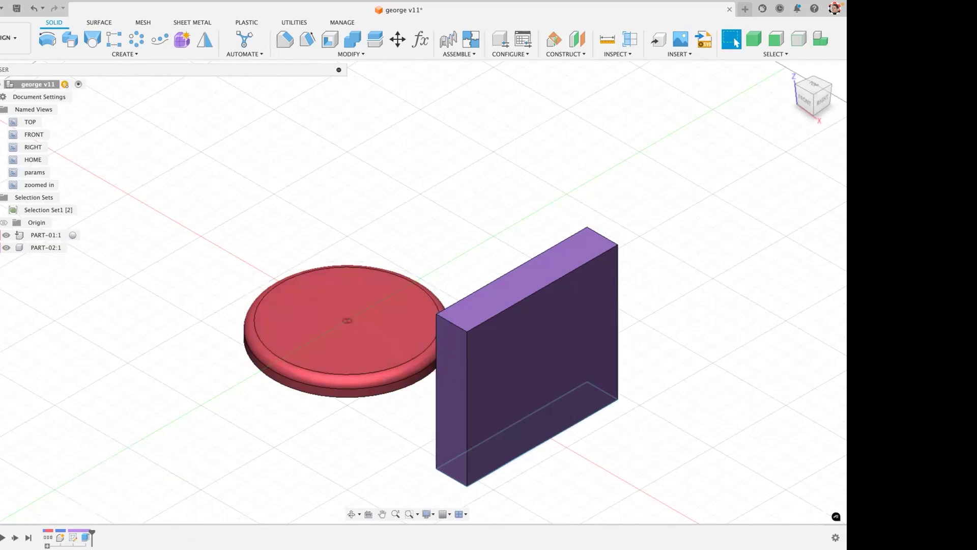
Expand, collapse and re-expand the PART-01 feature group in the timeline.
left_click(47, 546)
left_click(48, 546)
left_click(48, 546)
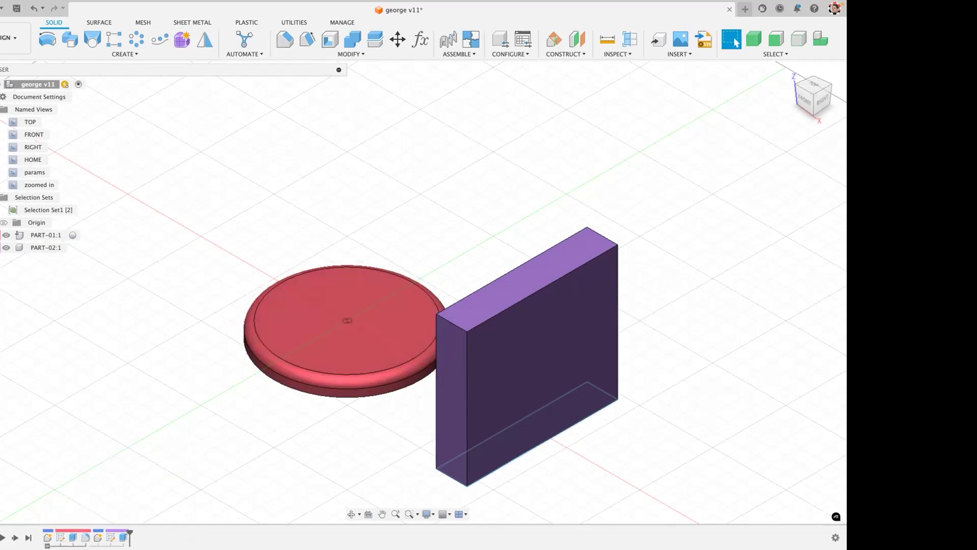
Toggle PART-01's timeline group until it is collapsed, and group PART-02's features from its component creation through the extrude.
left_click(47, 545)
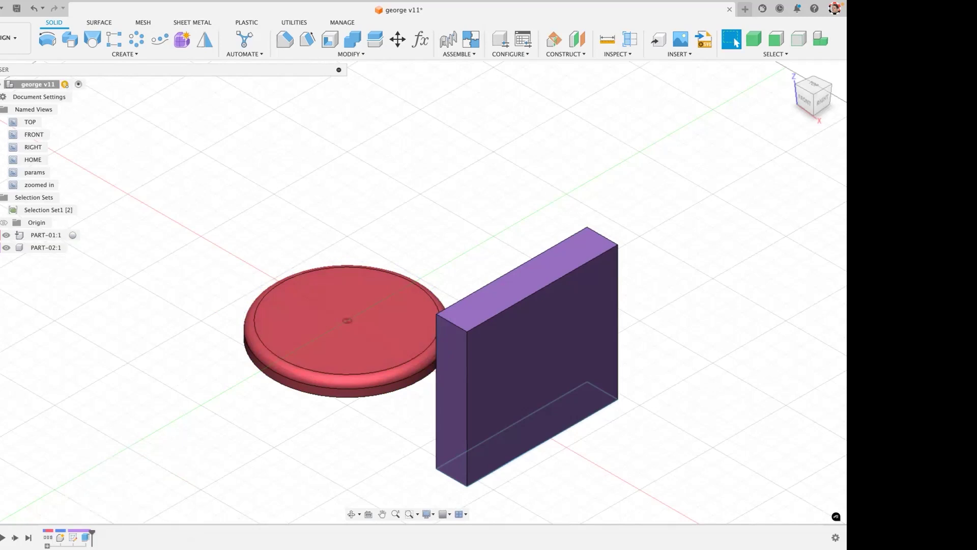
left_click(47, 545)
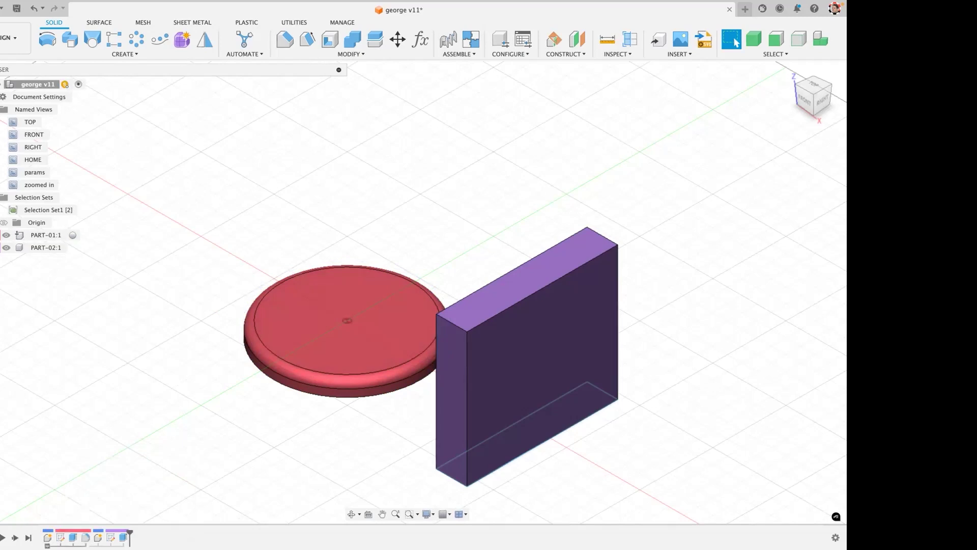
left_click(48, 546)
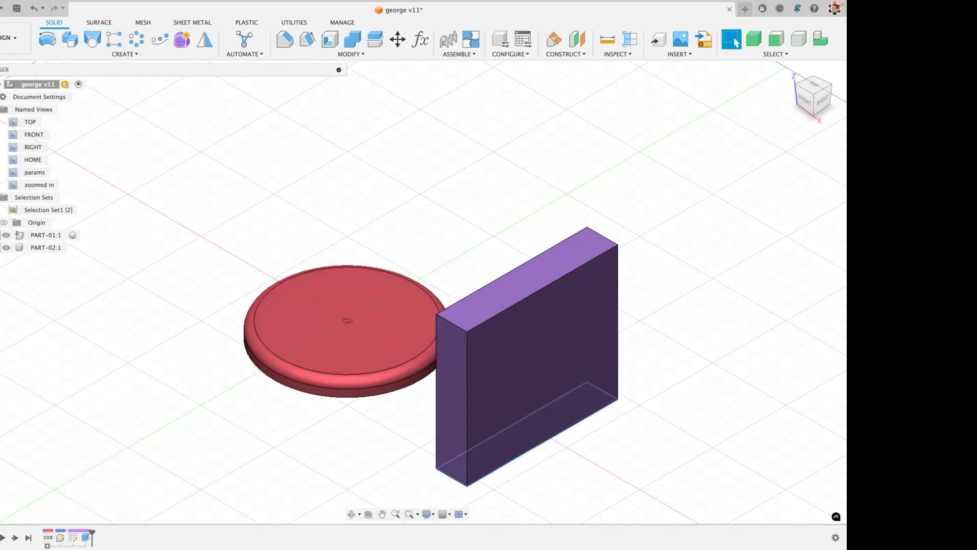
left_click(60, 538)
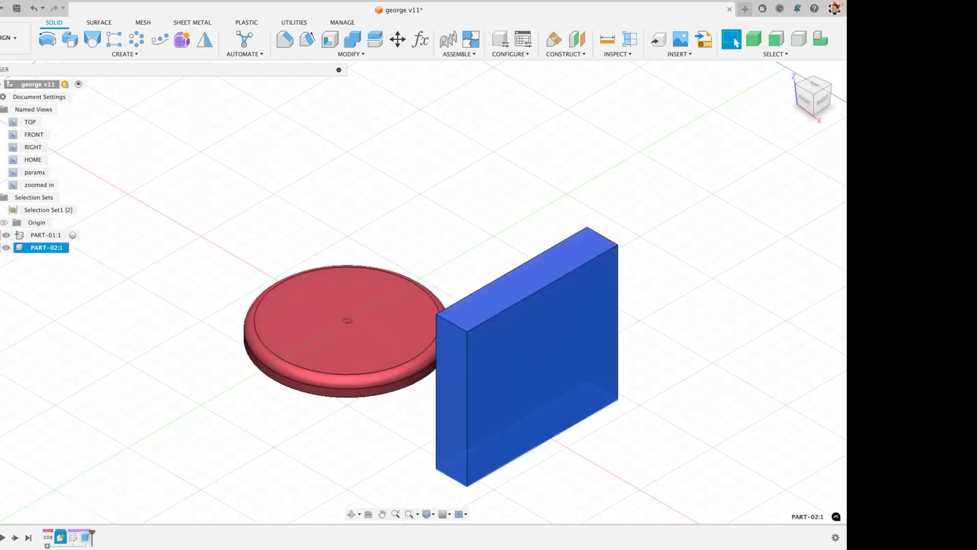
left_click(85, 538, "shift")
right_click(82, 535)
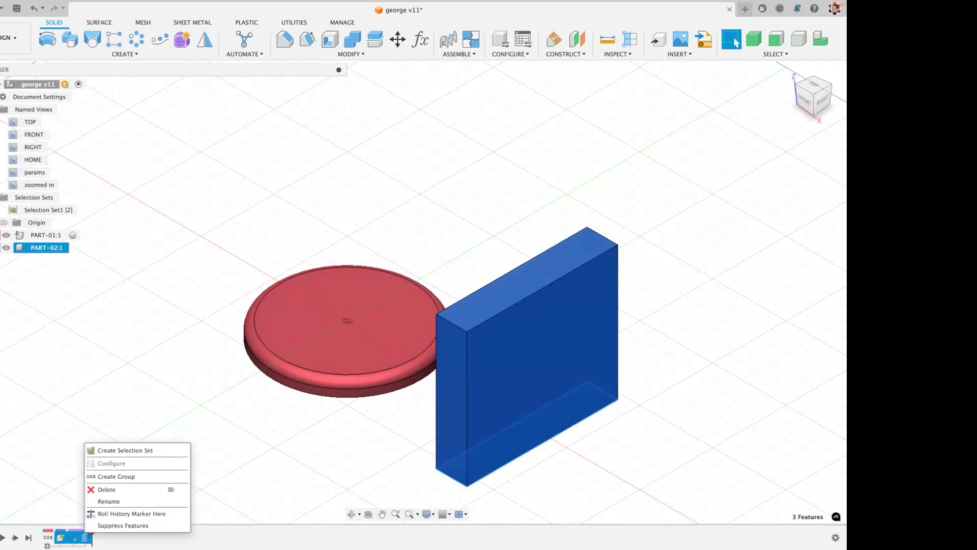
left_click(139, 474)
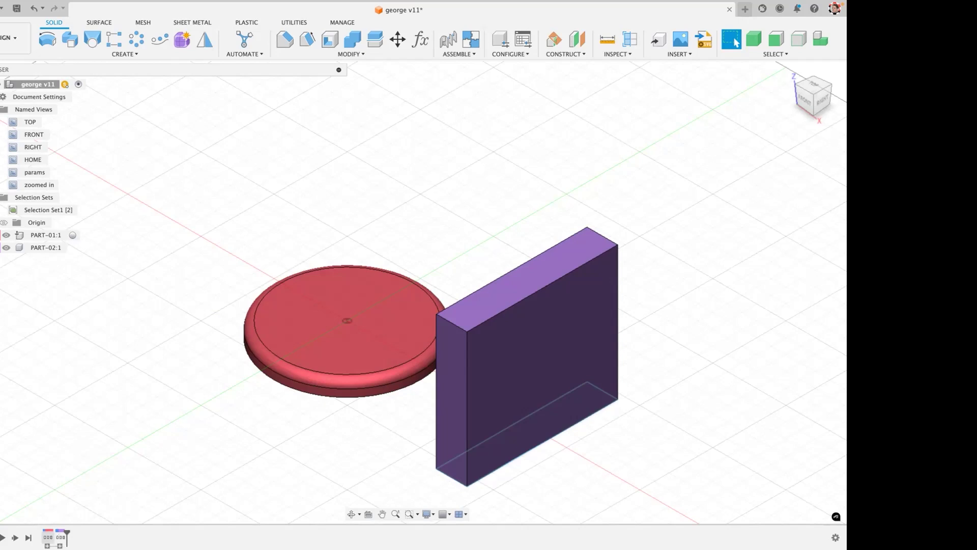
Rename the first timeline group as PART-01 and clear the selection.
right_click(47, 537)
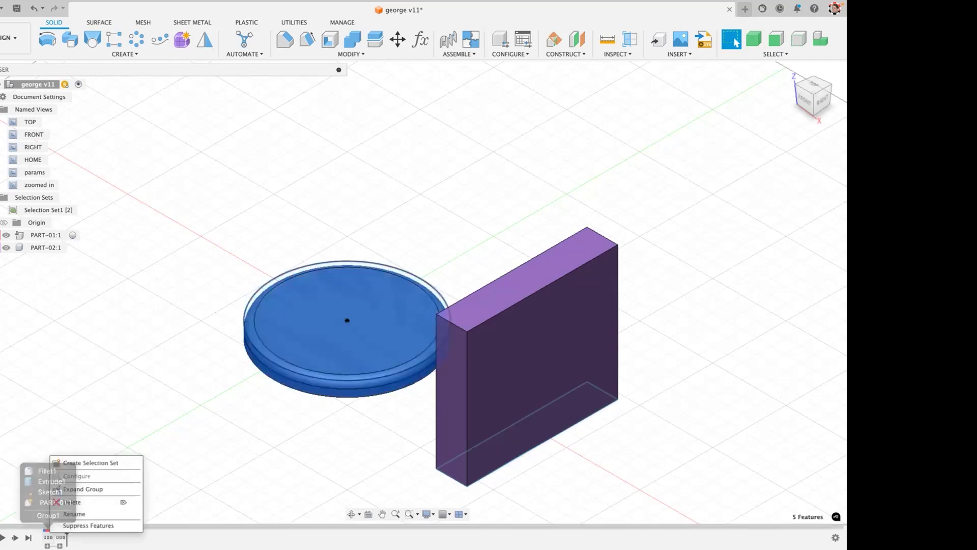
left_click(76, 517)
type("PART-01")
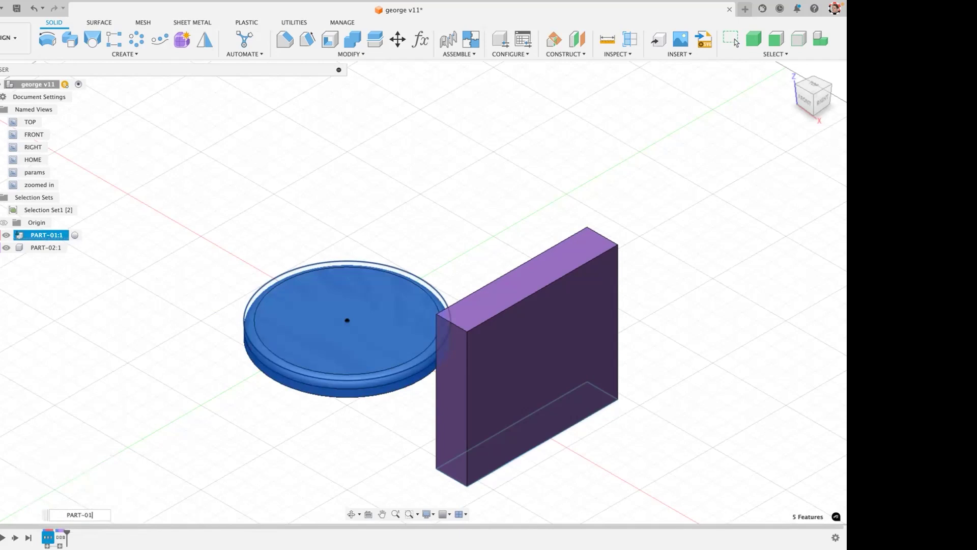
left_click(736, 42)
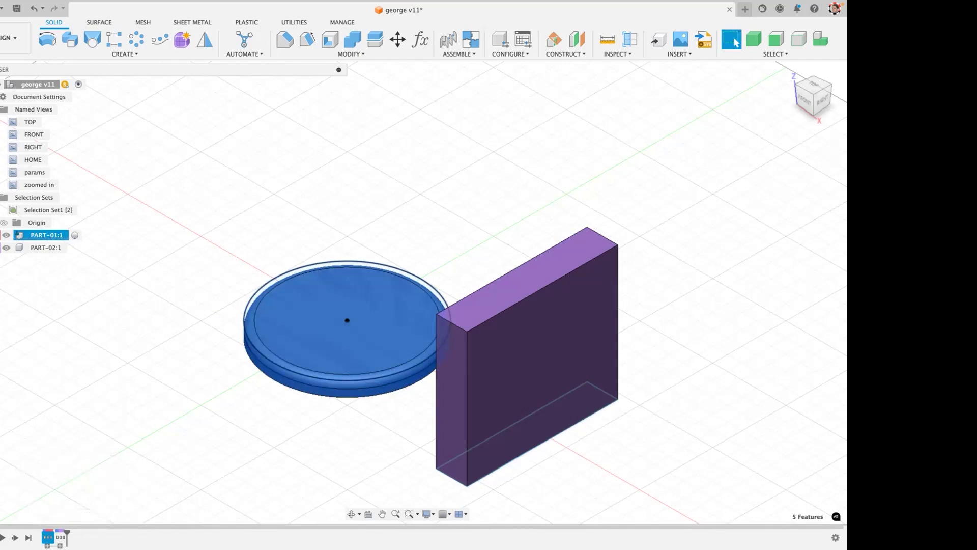
left_click(83, 510)
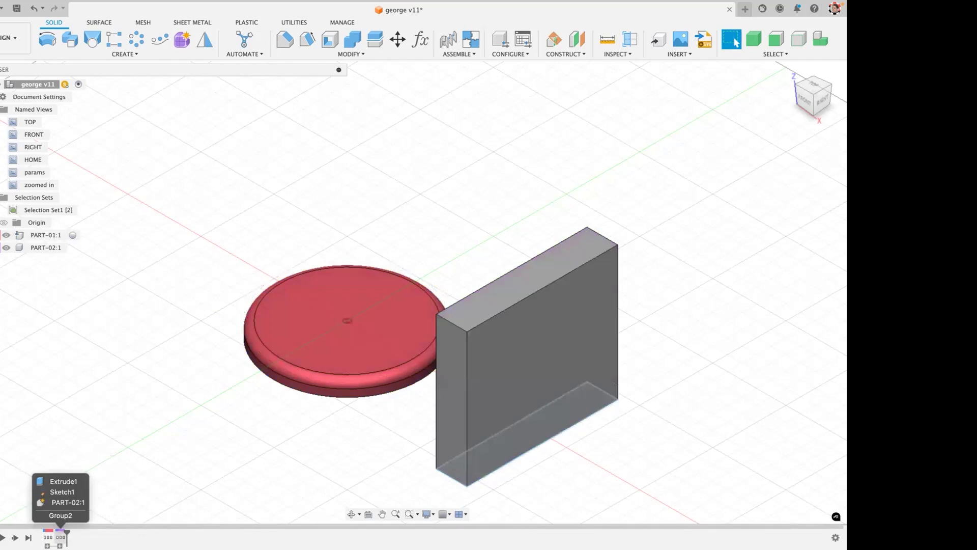
Rename the second timeline group as PART-02 and save the design as a new version.
right_click(60, 537)
left_click(88, 514)
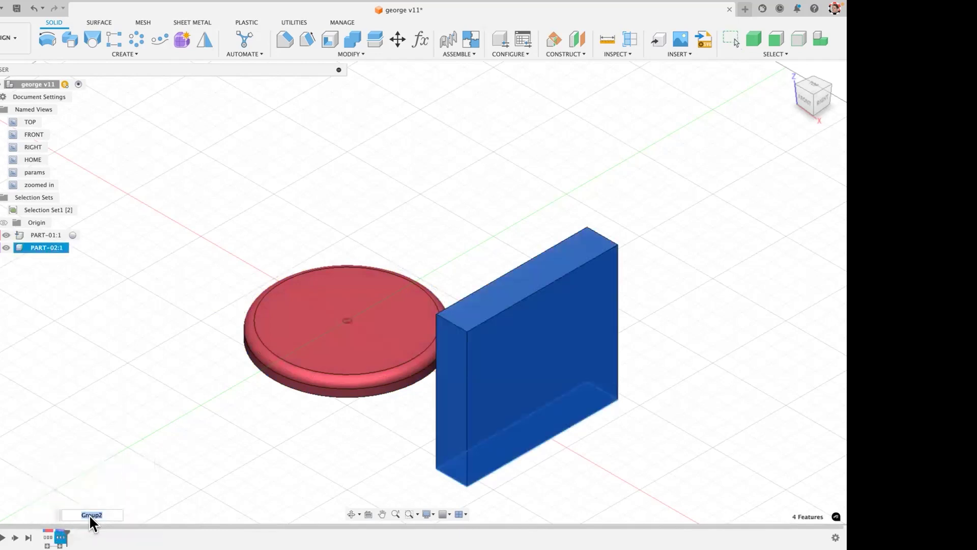
type("PART-02")
key("Return")
left_click(123, 335)
key("super+s")
key("Return")
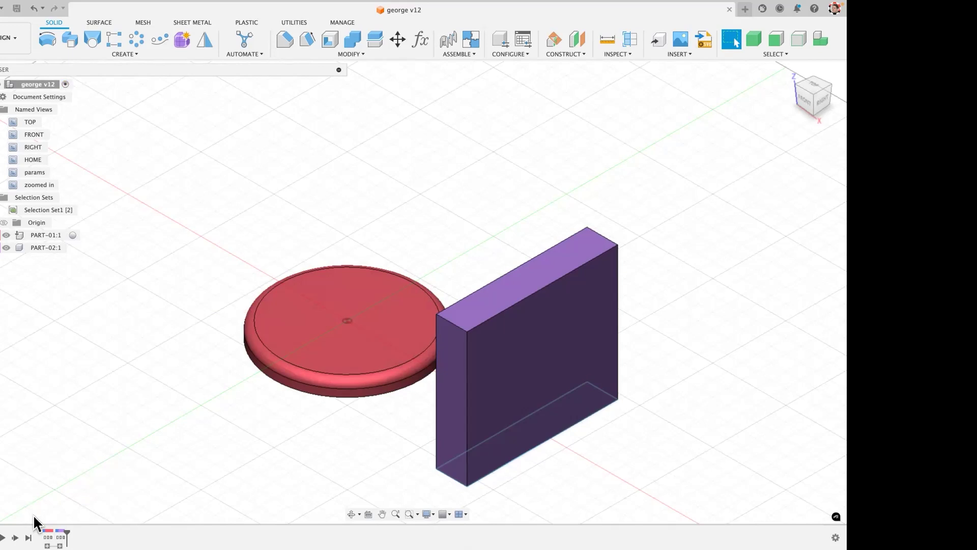
Examine the delete and expand options available for the PART-01 timeline group, leaving the group as it is.
right_click(49, 537)
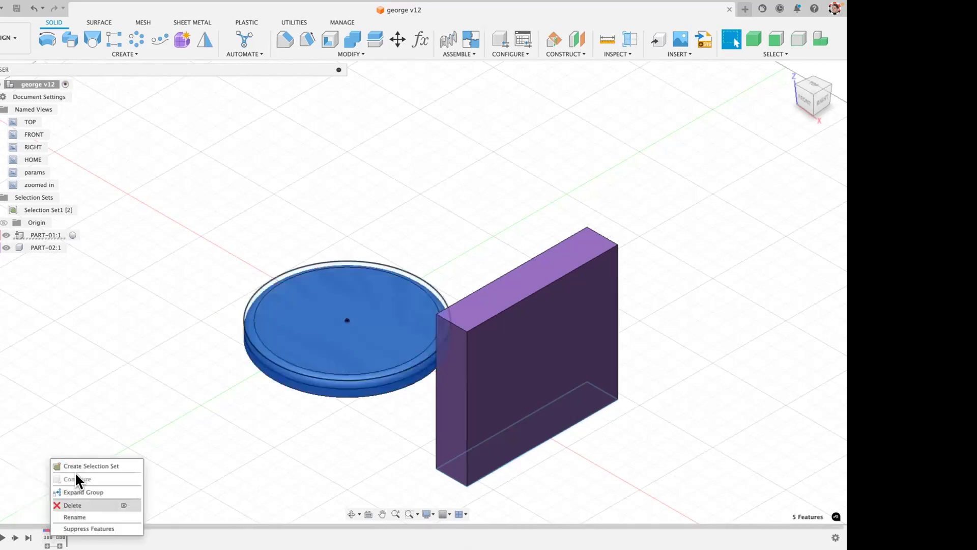
left_click(114, 354)
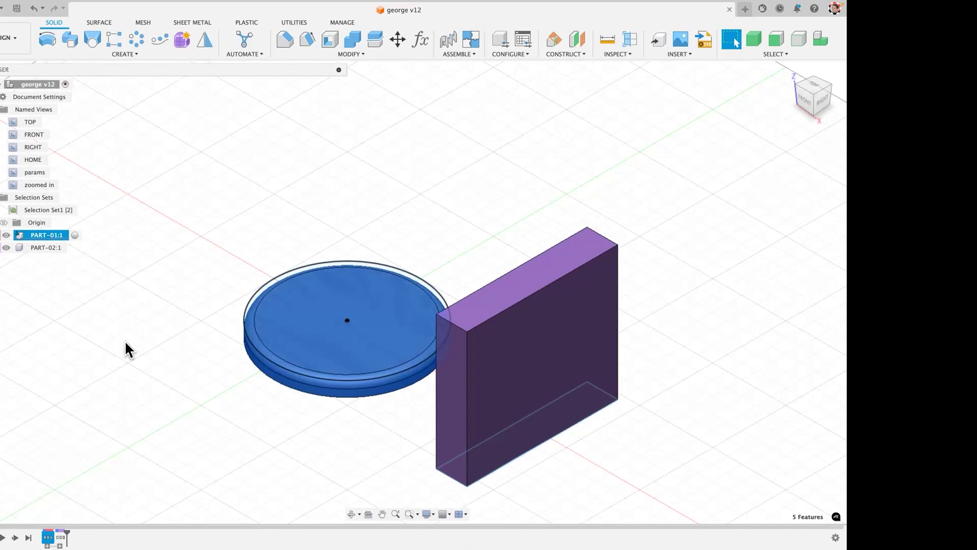
left_click(131, 349)
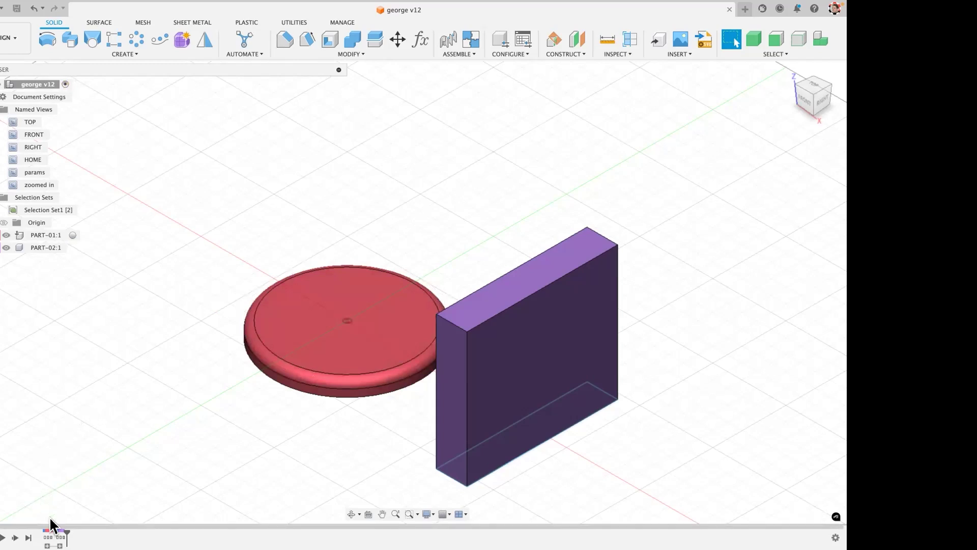
Move the history marker between the timeline's start and end, play back the grouped history and expand the PART-01 group.
mouse_move(47, 537)
key("Home")
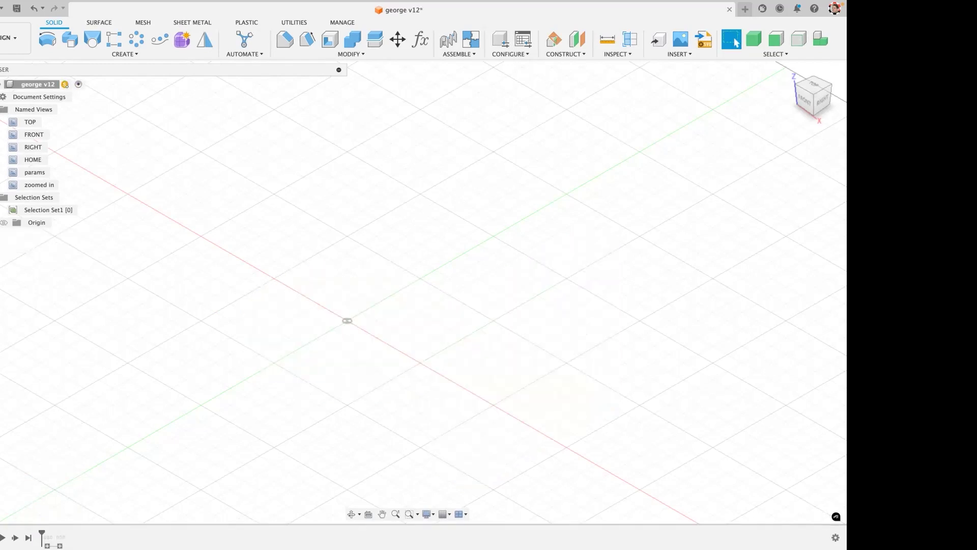
key("End")
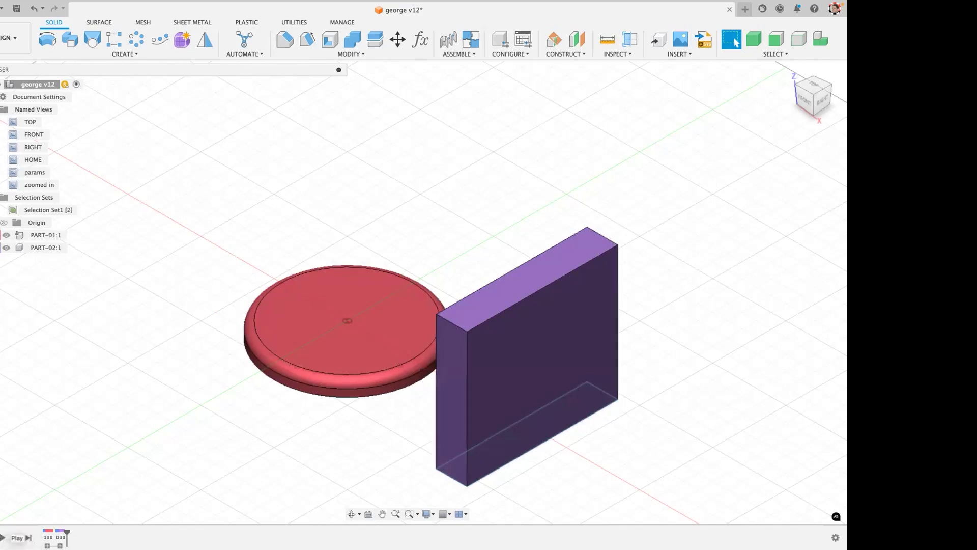
left_click(0, 538)
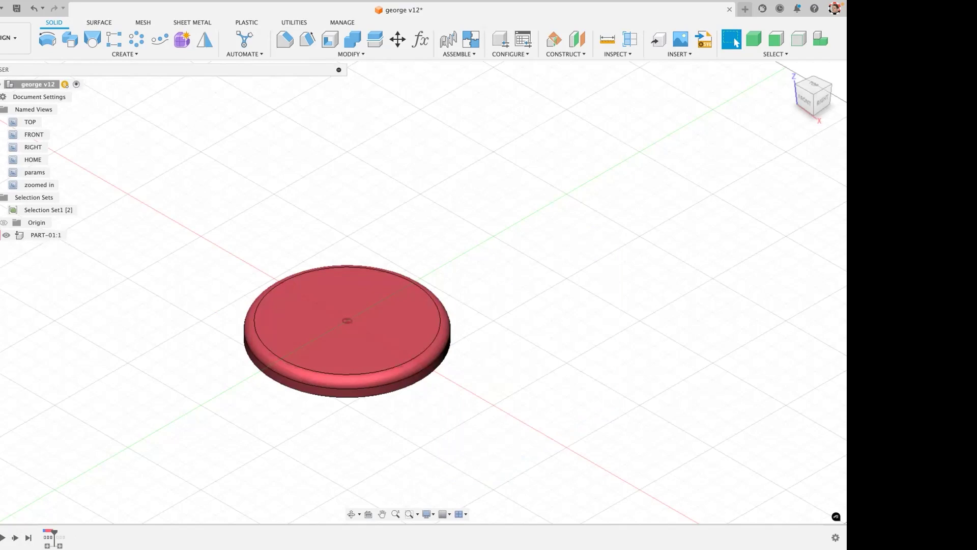
left_click(0, 538)
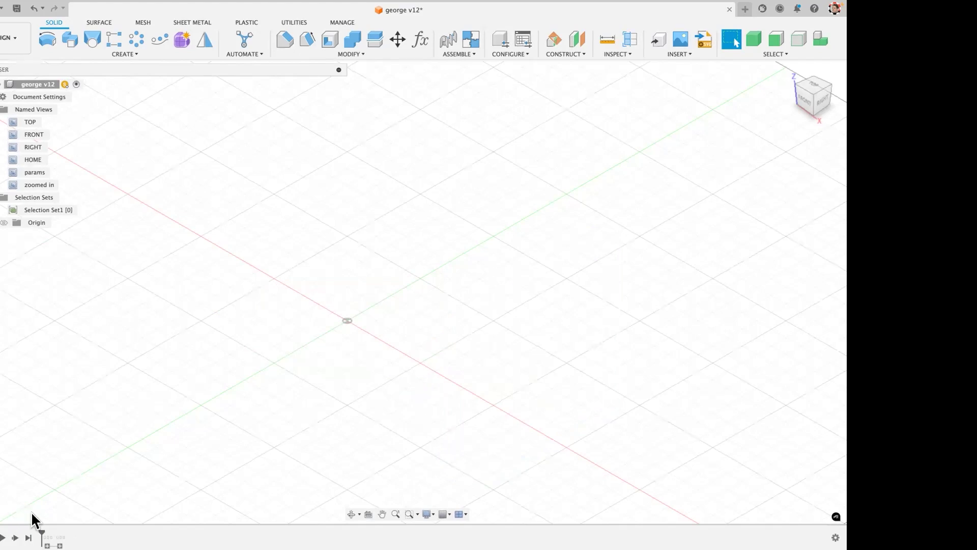
left_click(48, 545)
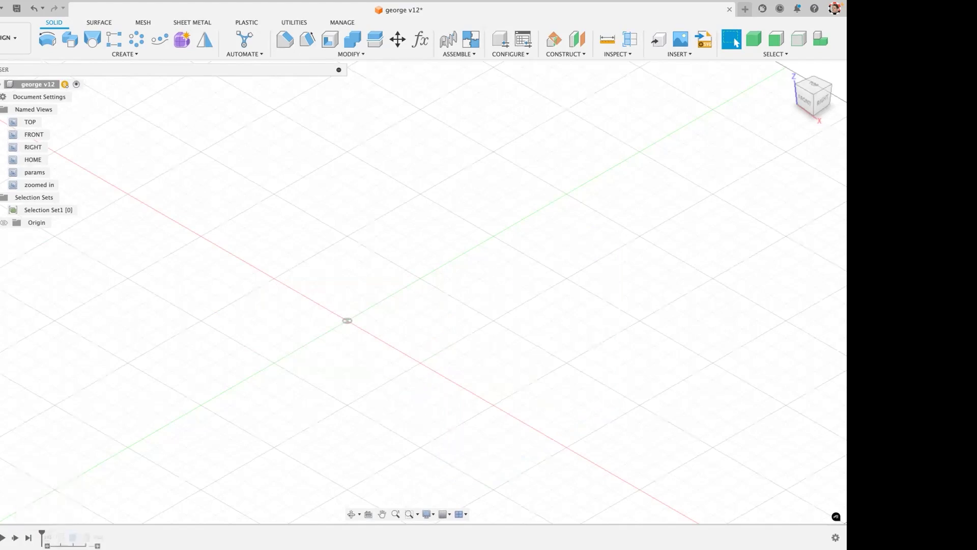
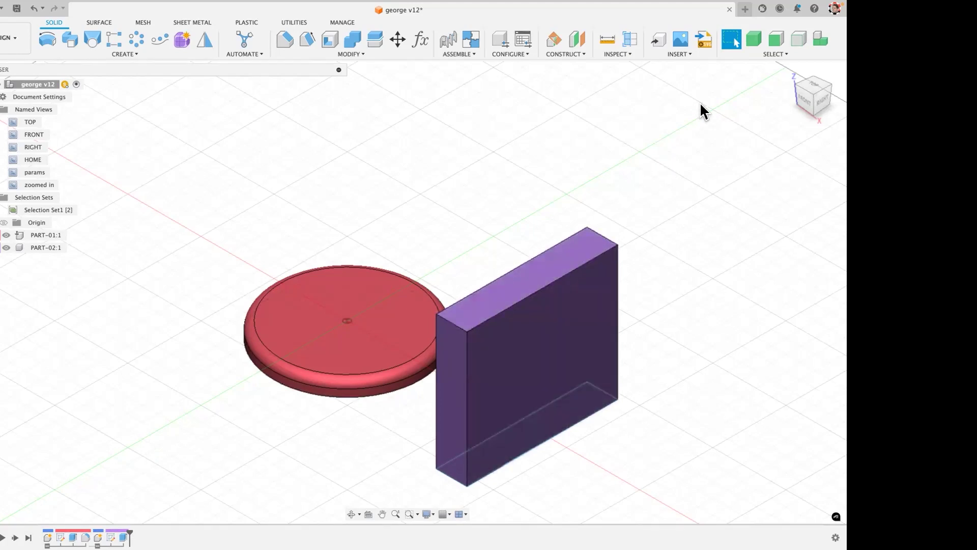
Locate PART-02's body in the browser tree using body-priority selection, clear the selection and collapse PART-02.
left_click(755, 40)
right_click(572, 291)
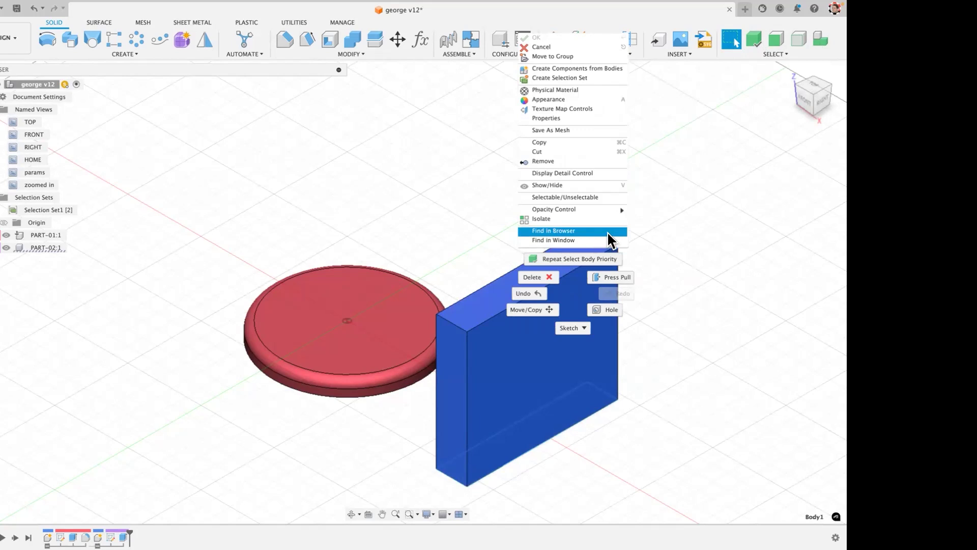
left_click(583, 232)
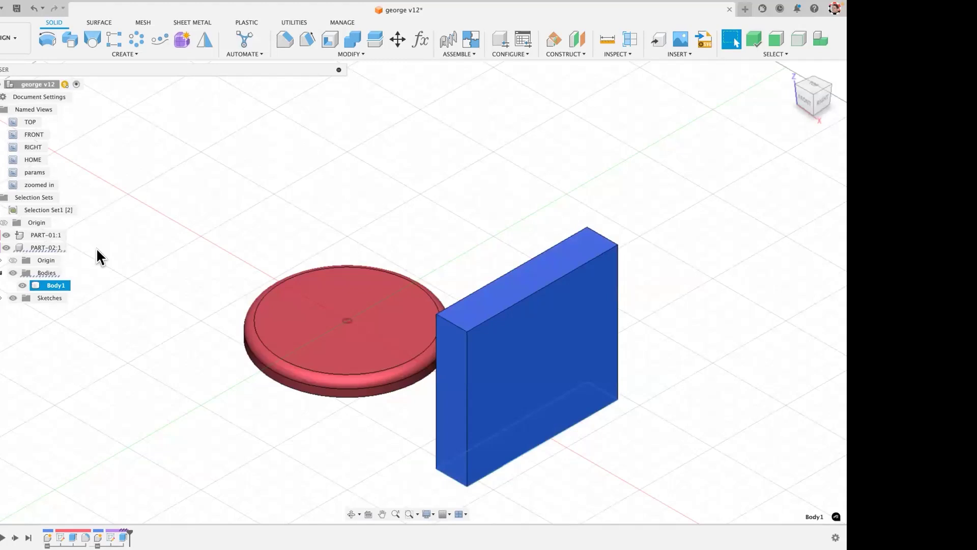
left_click(156, 365)
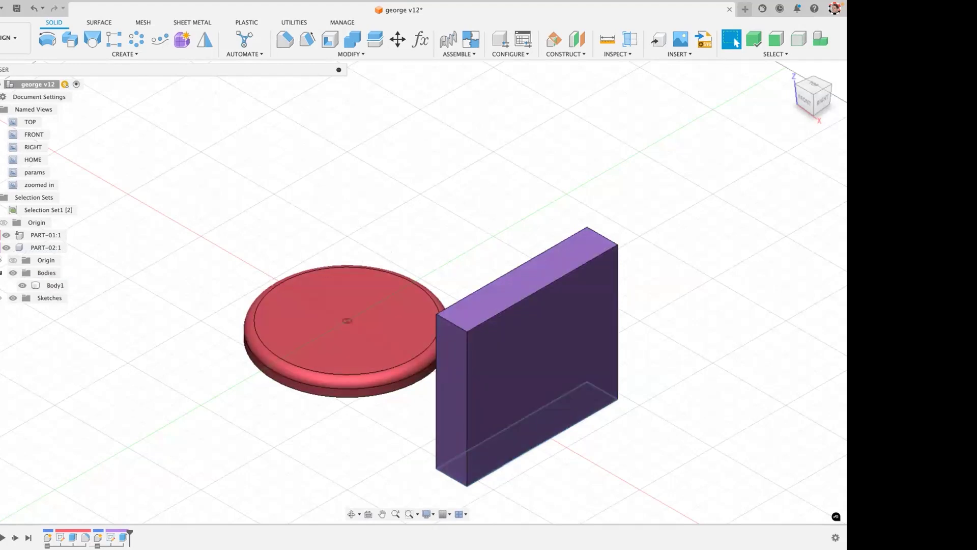
left_click(0, 248)
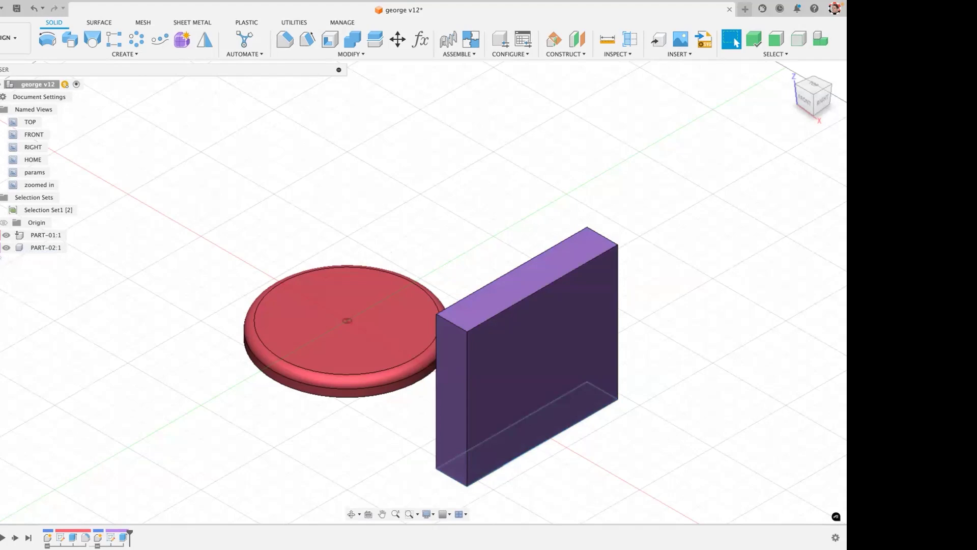
Cycle PART-01's component color twice, through pink to orange.
right_click(40, 241)
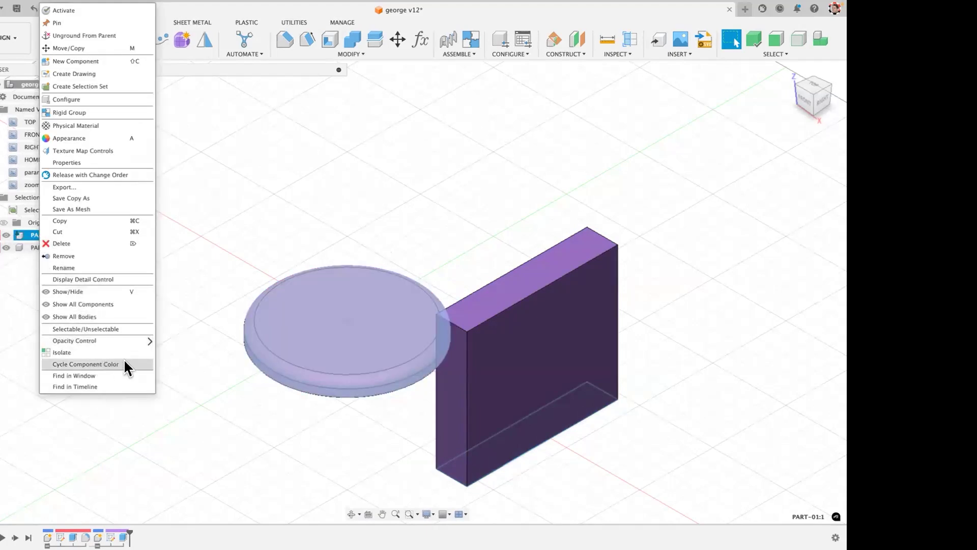
left_click(99, 363)
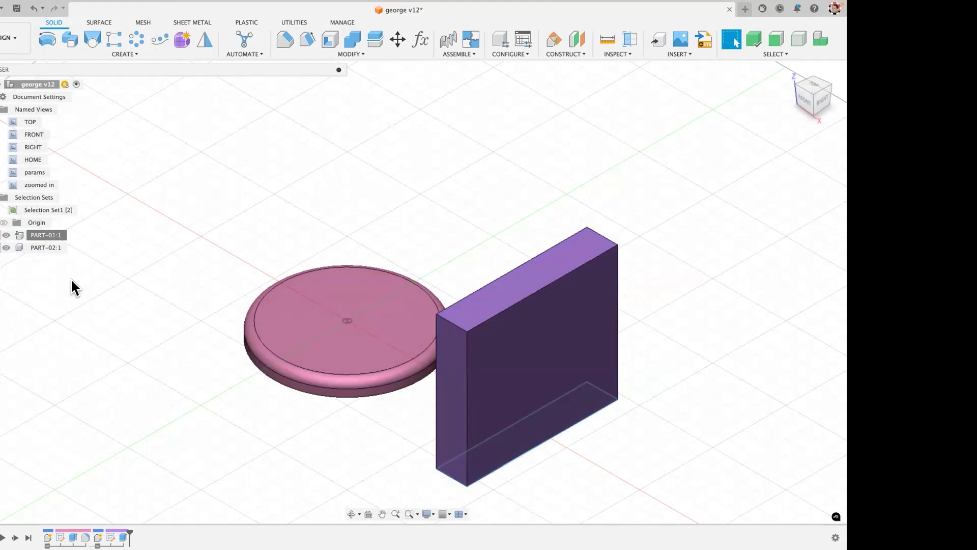
right_click(53, 236)
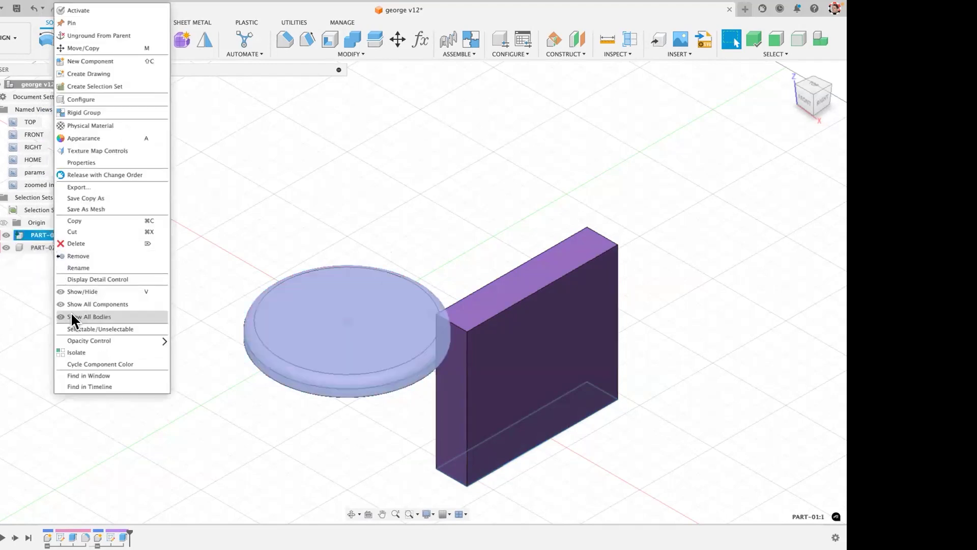
left_click(81, 362)
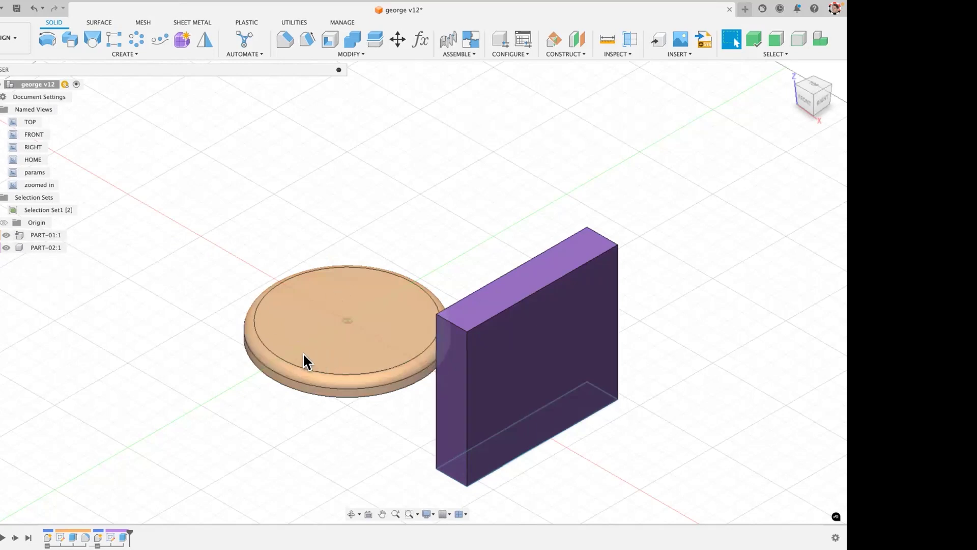
Cycle the component color of PART-01 and PART-02 together and save the design as a new version.
left_click(47, 235)
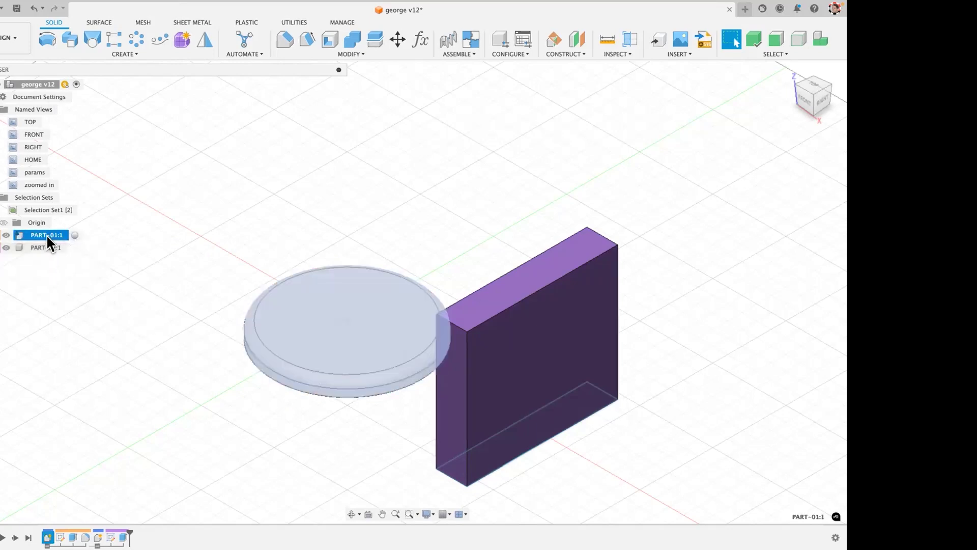
left_click(50, 246, "shift")
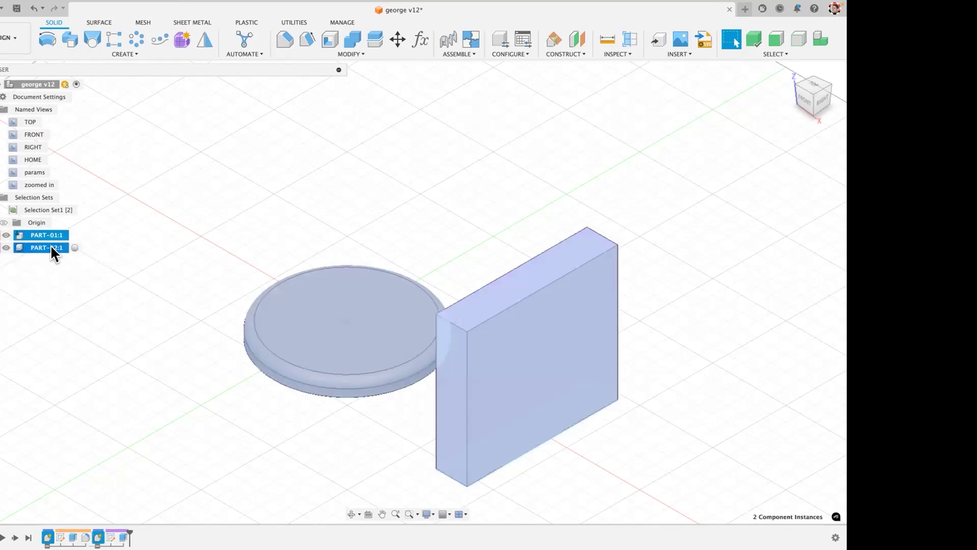
right_click(50, 246)
mouse_move(90, 286)
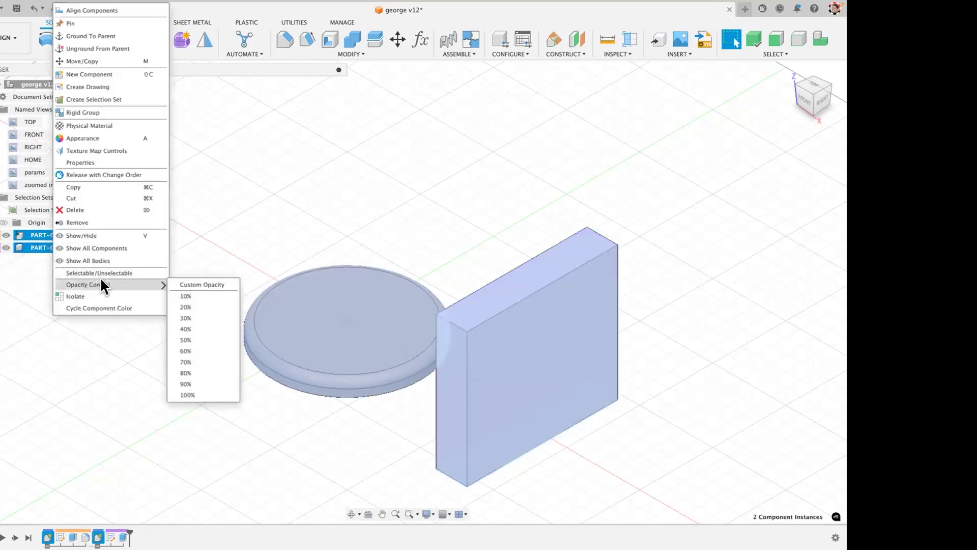
left_click(112, 307)
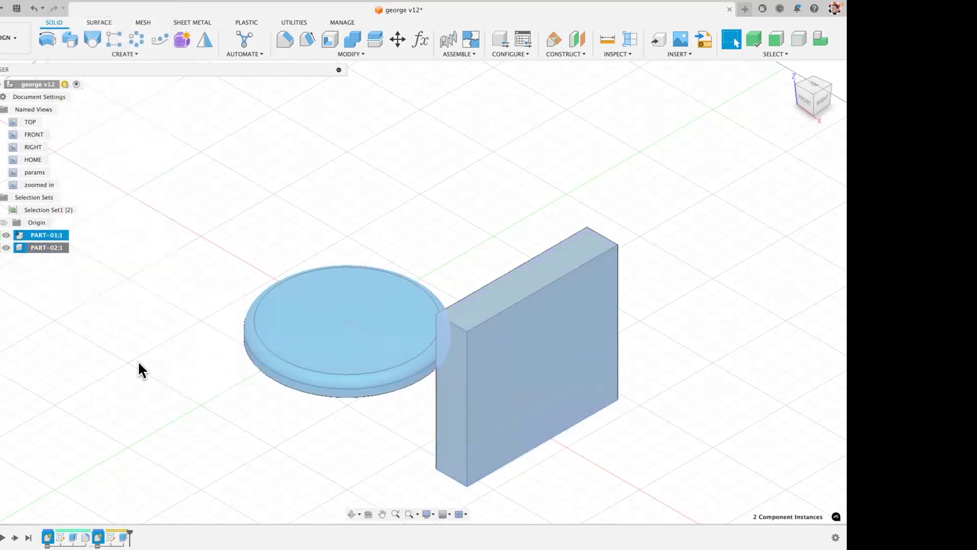
left_click(138, 362)
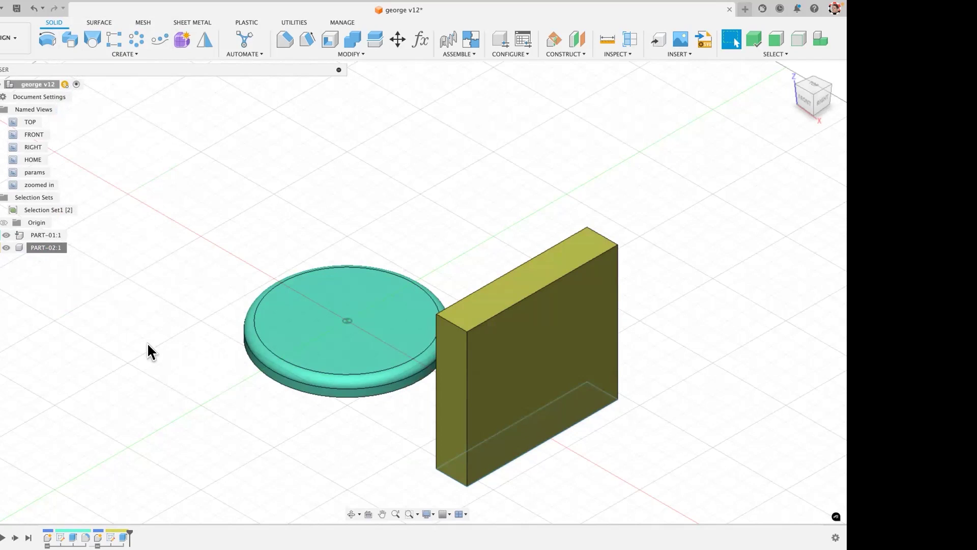
key("super+s")
key("Return")
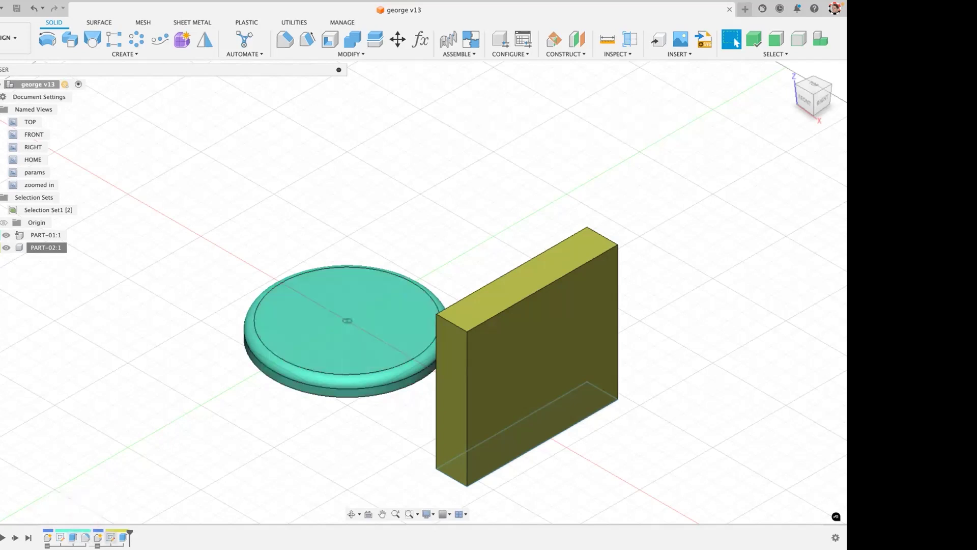
Delete PART-02's timeline group using "Delete group and expand its contents", undo the deletion and expand the restored group.
left_click(123, 537)
left_click(97, 545)
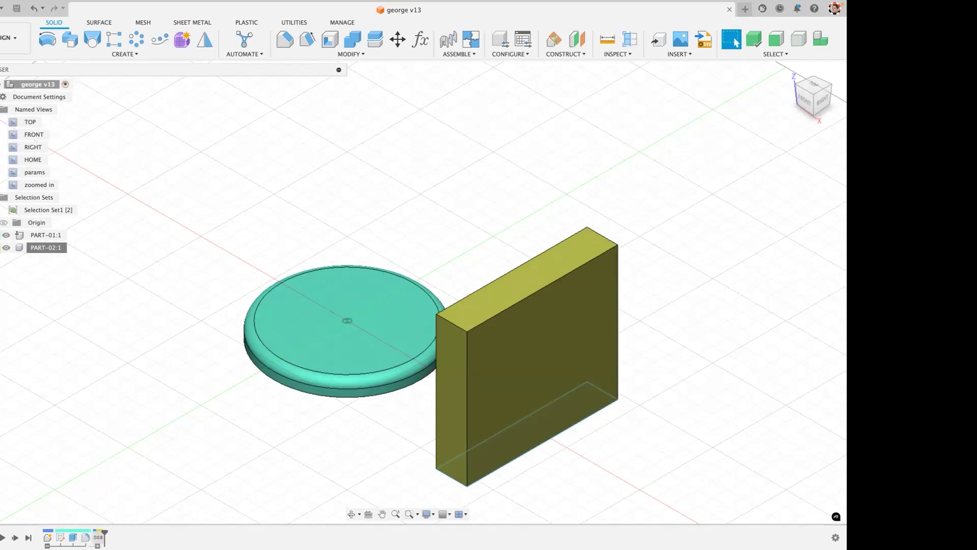
left_click(98, 537)
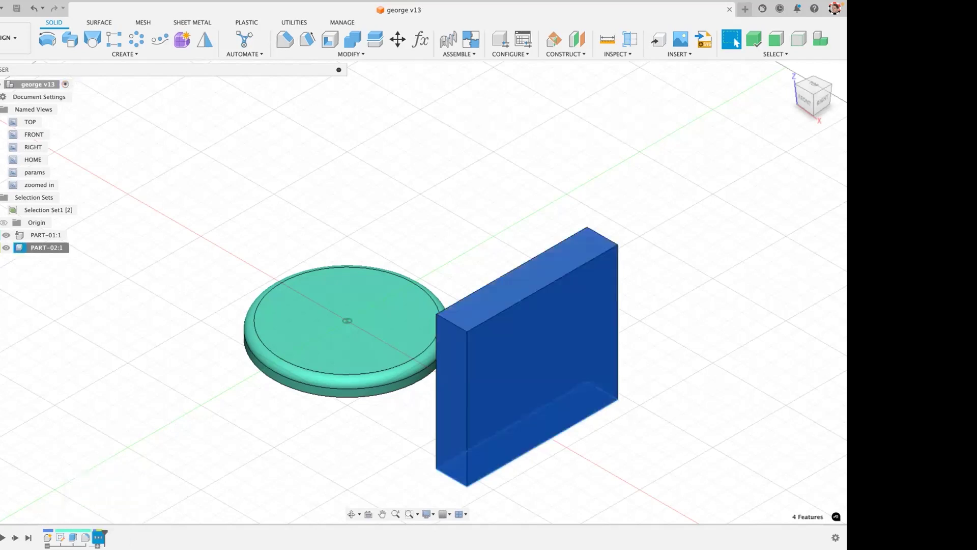
key("Delete")
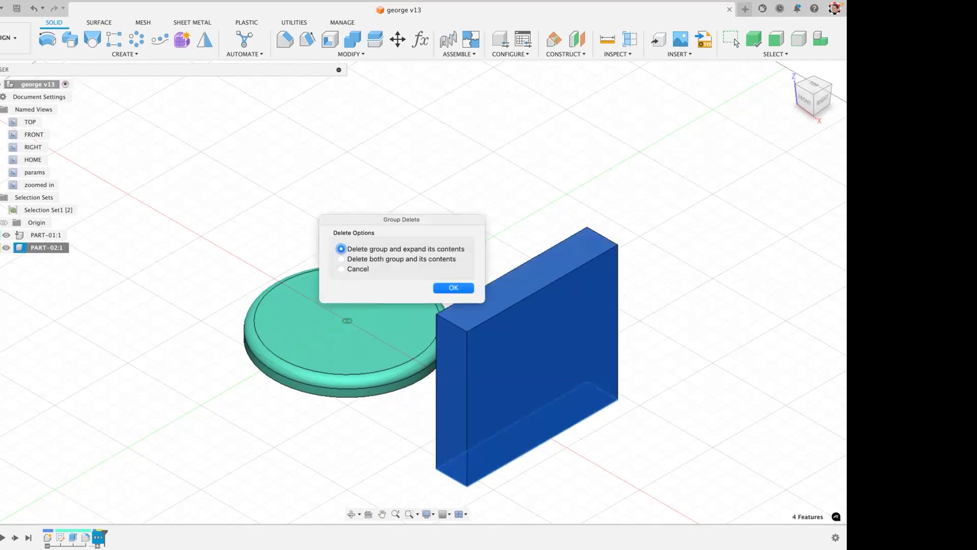
key("Return")
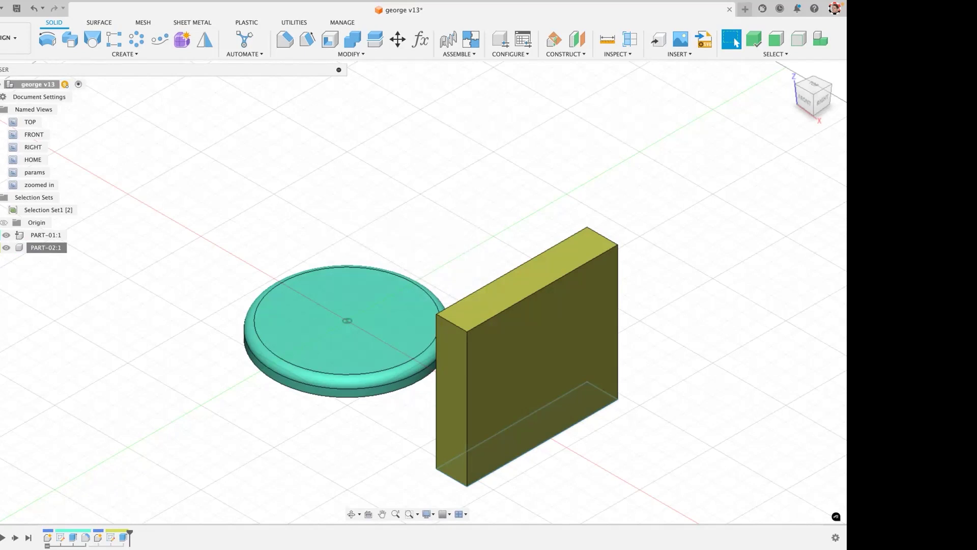
key("super+z")
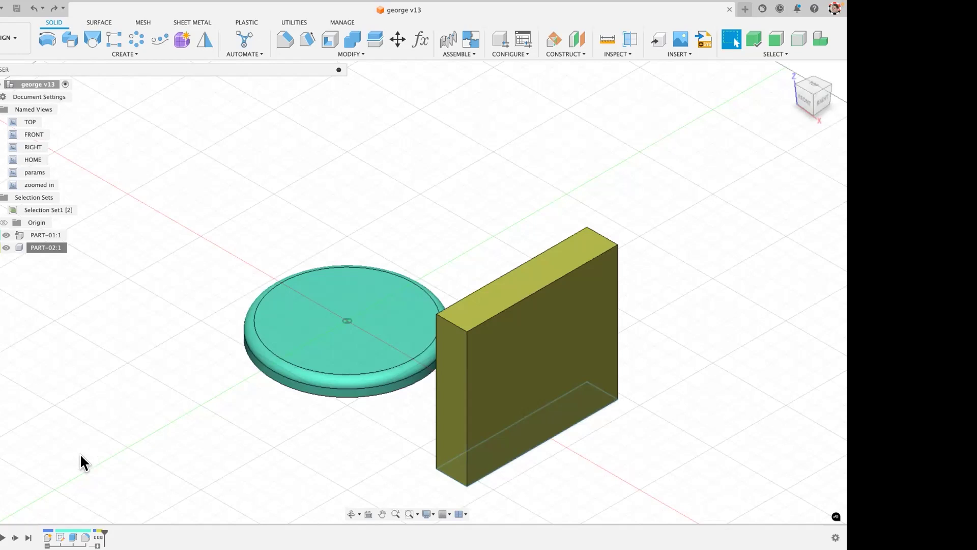
left_click(97, 546)
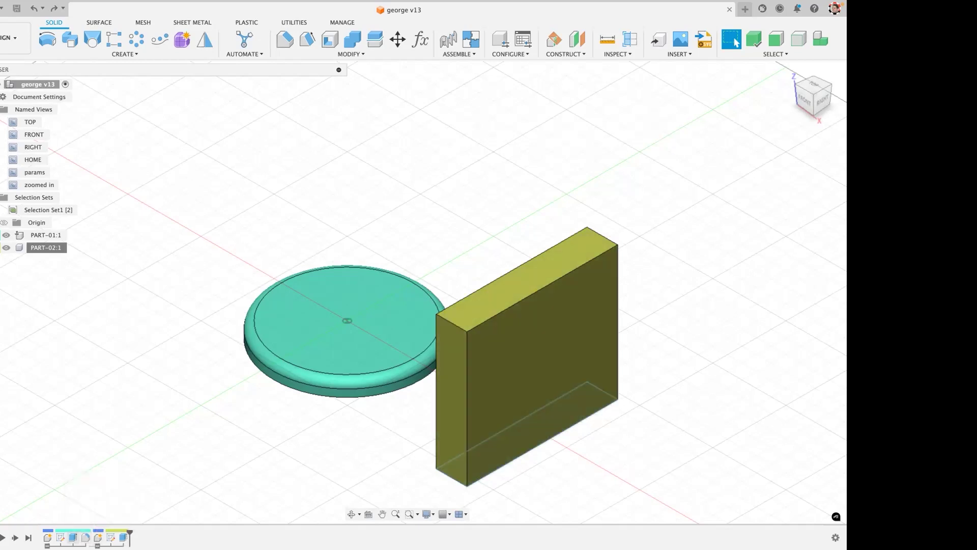
Roll the history back to before PART-01's fillet and add a simple 40 mm diameter, 40 mm deep hole at the disc's center.
left_click_drag(129, 533, 117, 533)
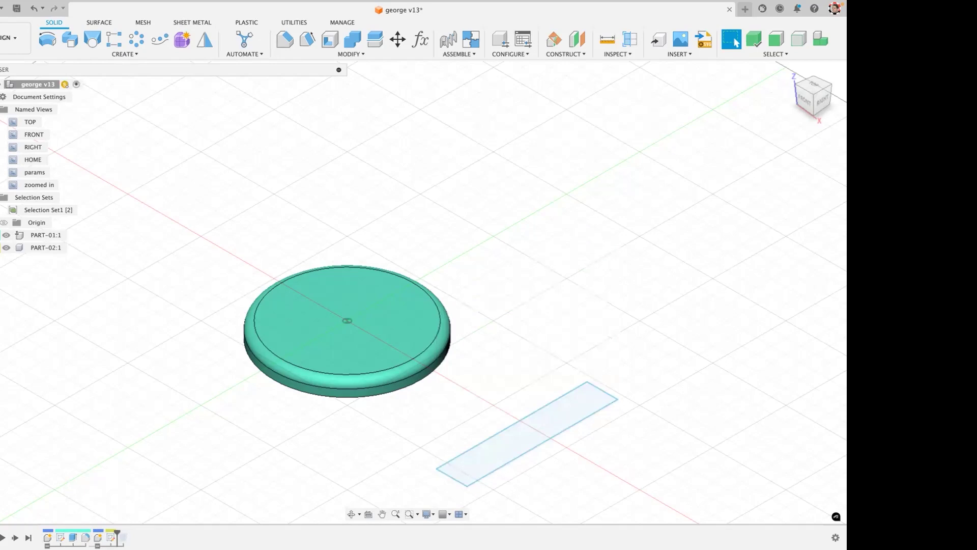
left_click_drag(117, 532, 79, 533)
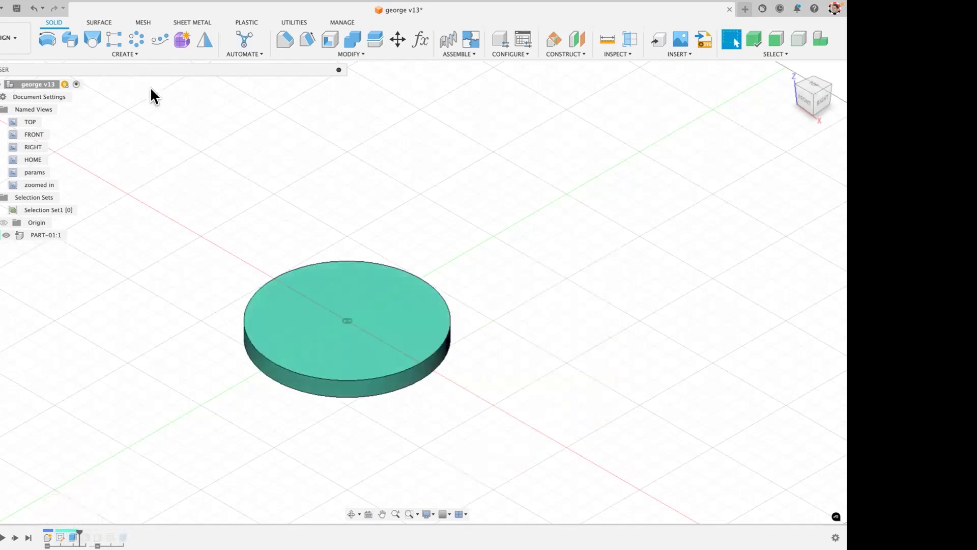
left_click(124, 53)
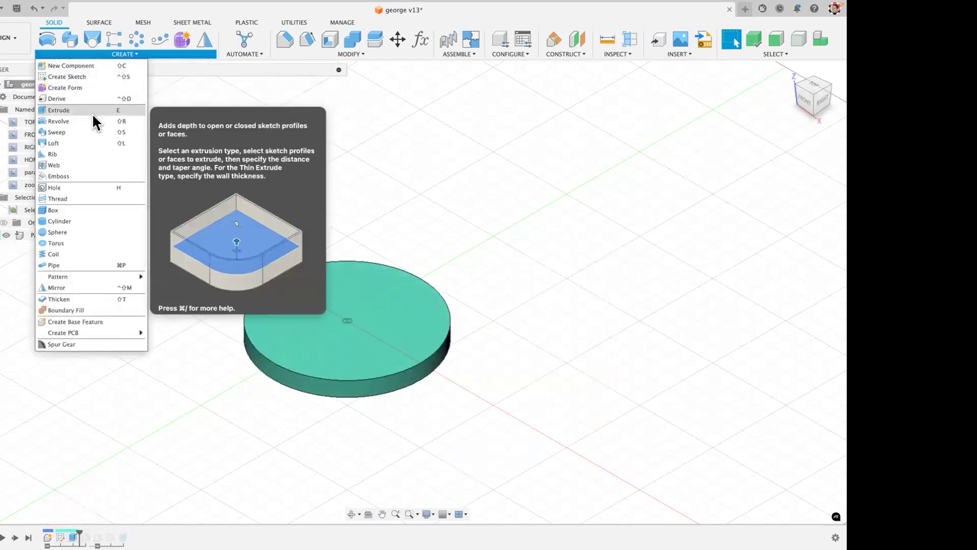
left_click(74, 187)
left_click(346, 320)
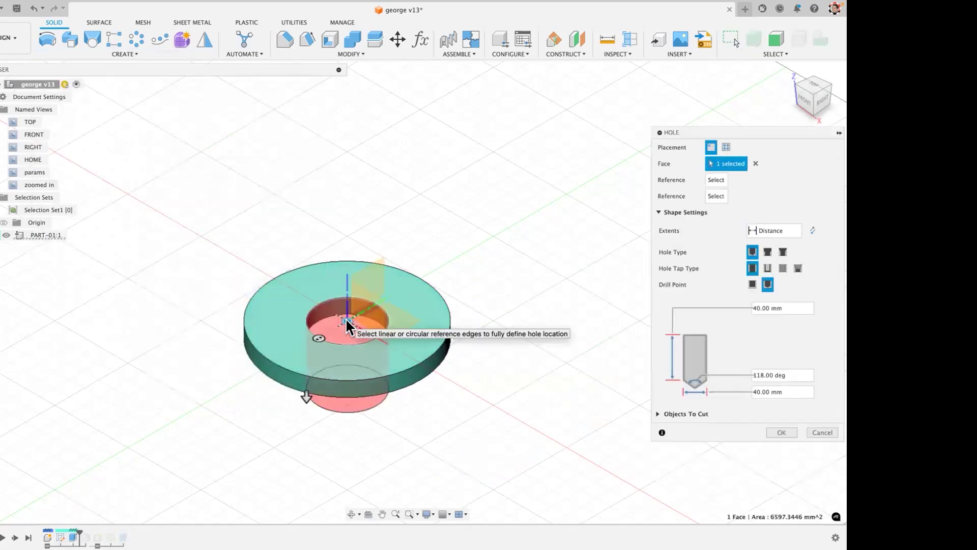
key("Return")
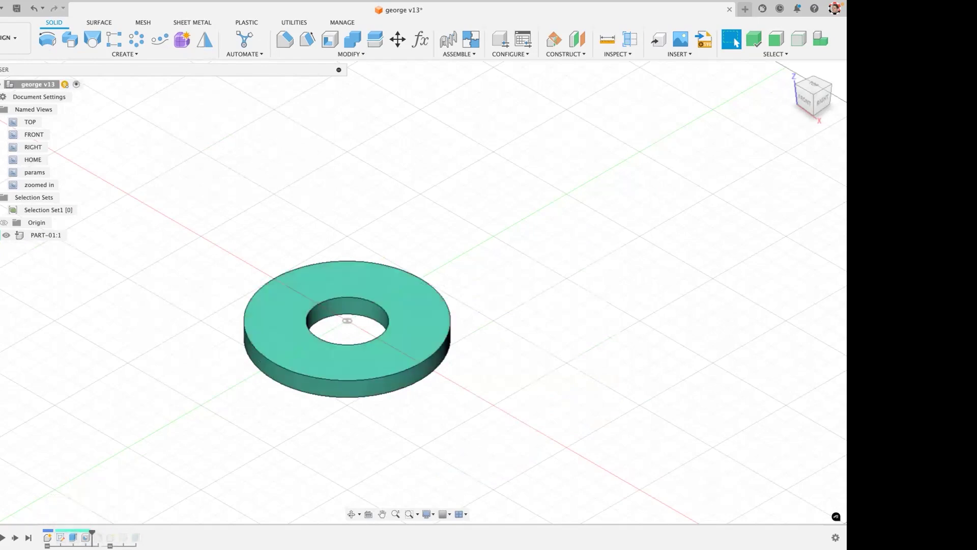
Step the history forward past PART-01's fillet and delete the hole feature from the timeline.
key("Right")
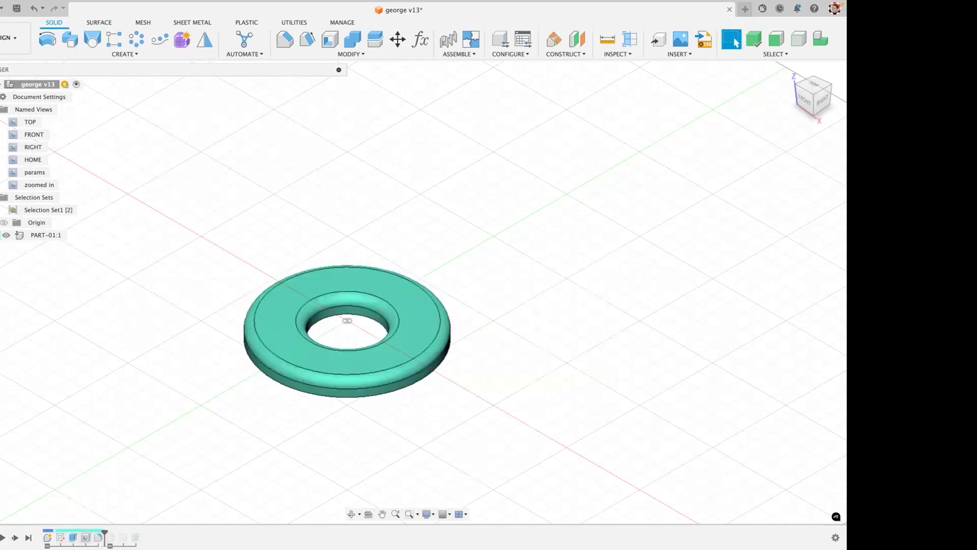
right_click(85, 537)
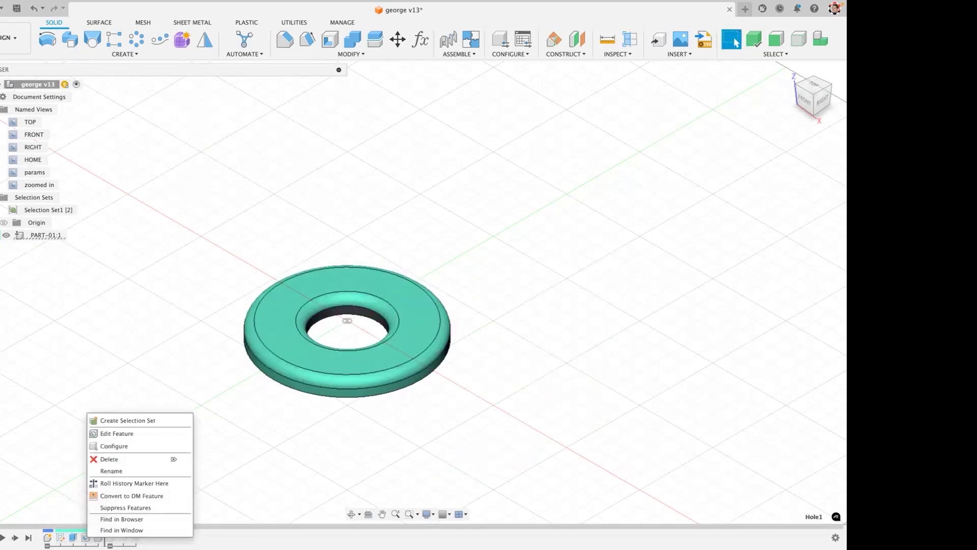
key("Escape")
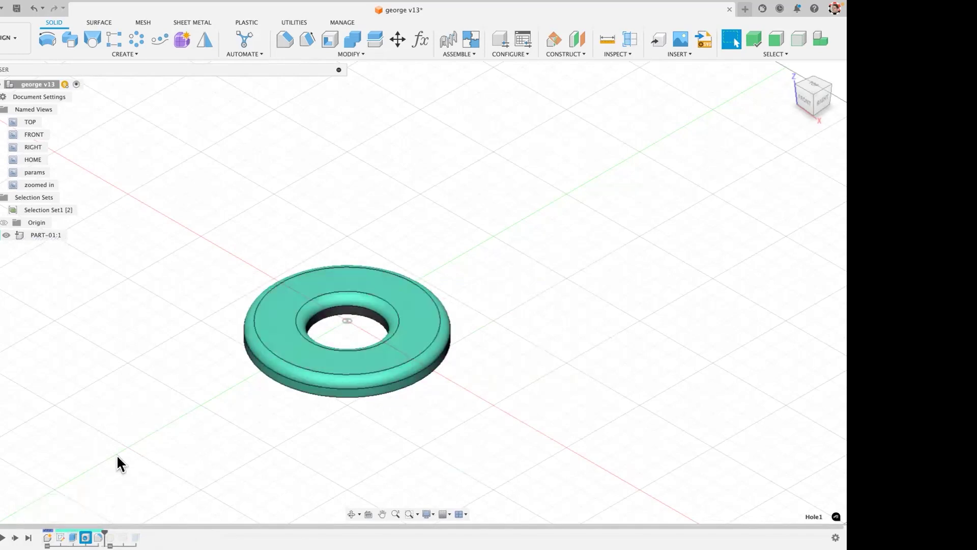
key("Delete")
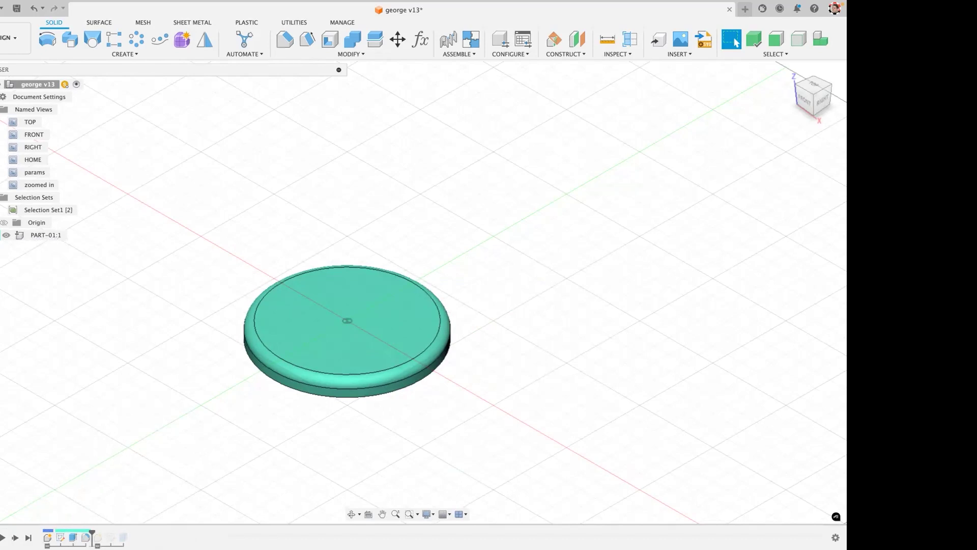
Roll the history marker to the timeline's end, back to before PART-01's fillet, and to the end again.
left_click(29, 537)
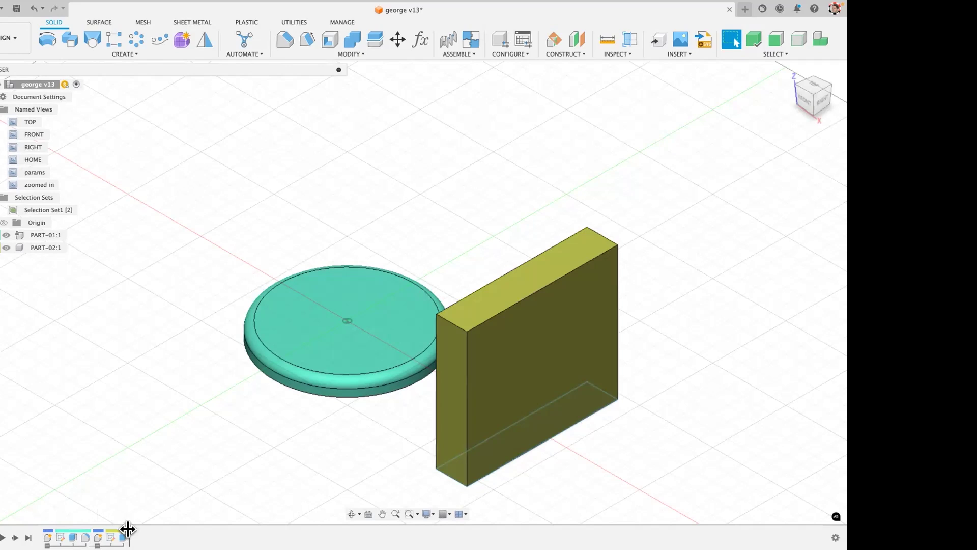
left_click_drag(129, 529, 79, 532)
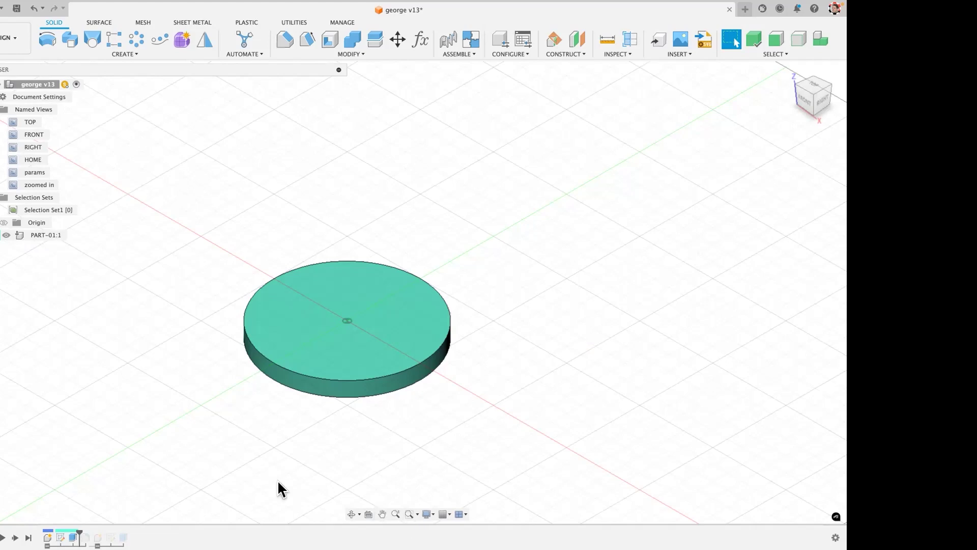
left_click(28, 535)
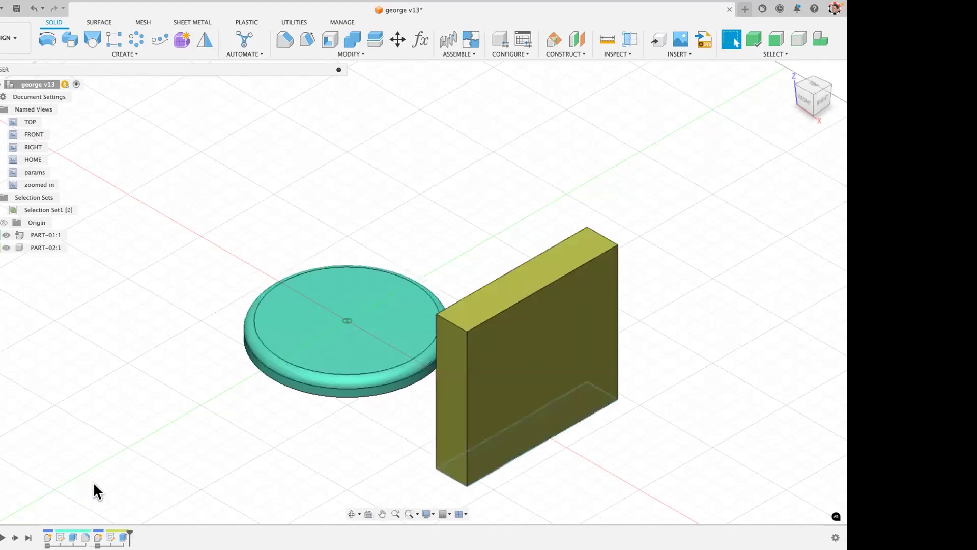
Collapse PART-02's timeline group and suppress all its features.
left_click(98, 545)
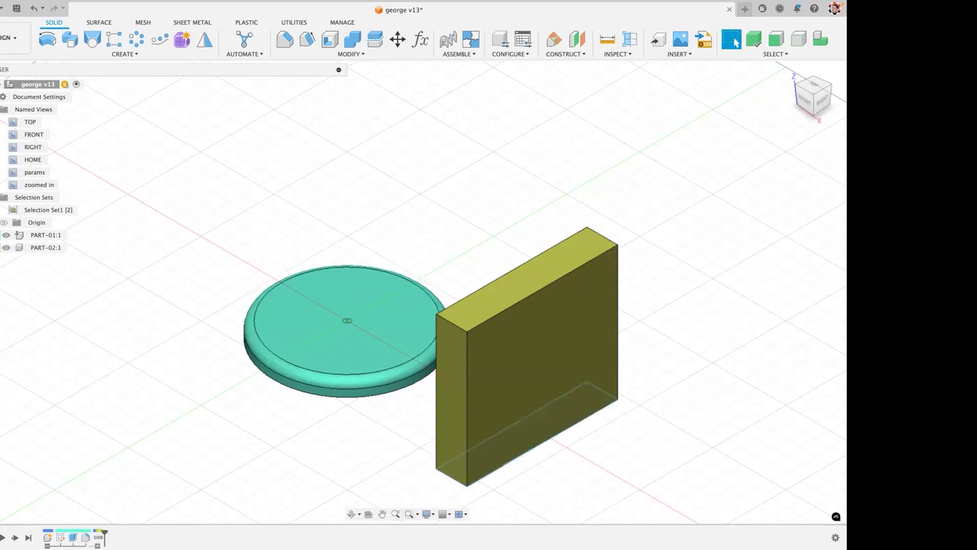
right_click(98, 537)
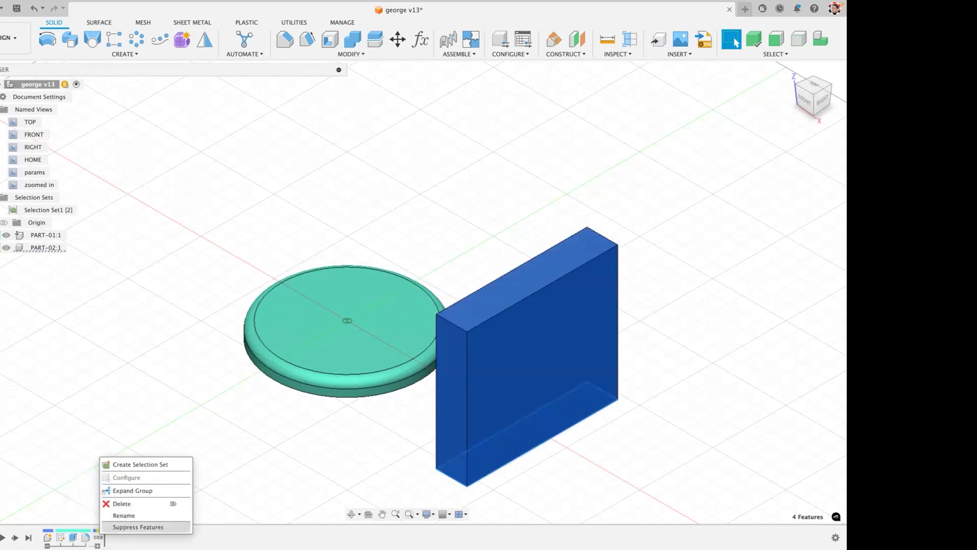
left_click(138, 527)
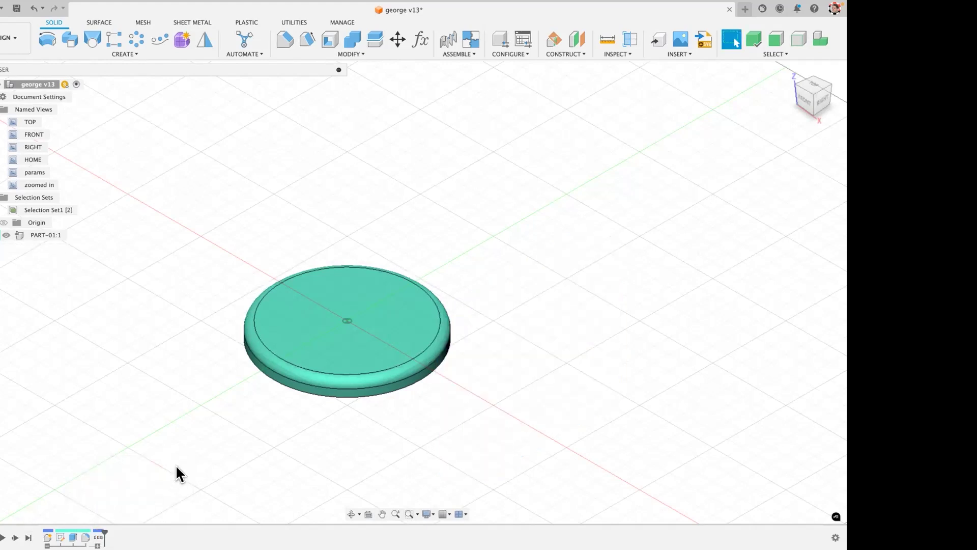
left_click(97, 545)
left_click(97, 546)
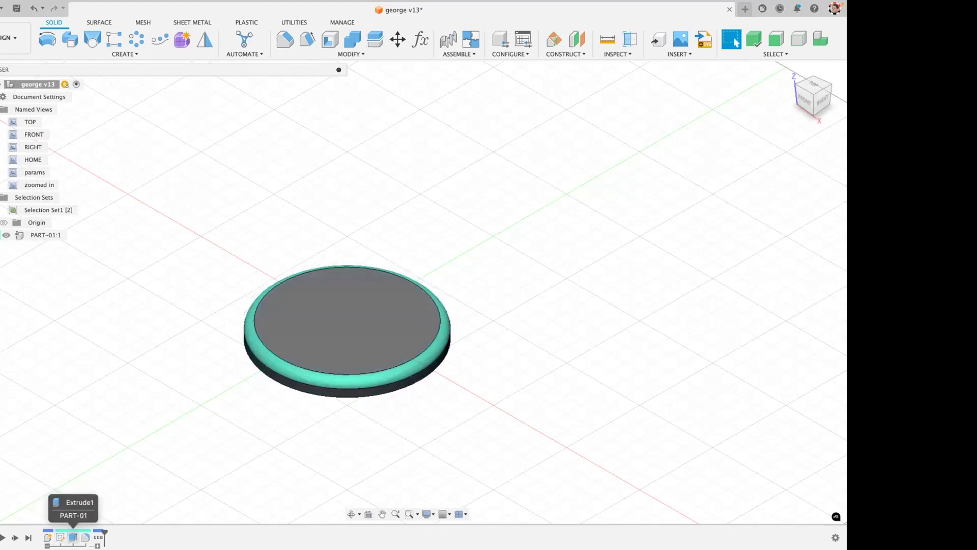
Try to move PART-01's extrusion ahead of its component feature in the timeline, and unsuppress and expand PART-02's group.
left_click_drag(73, 537, 48, 538)
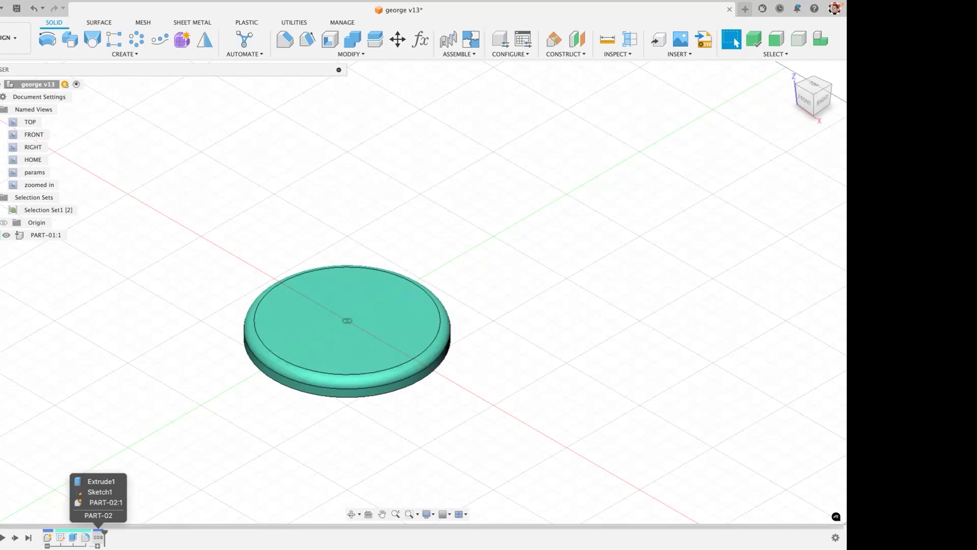
right_click(98, 537)
left_click(140, 526)
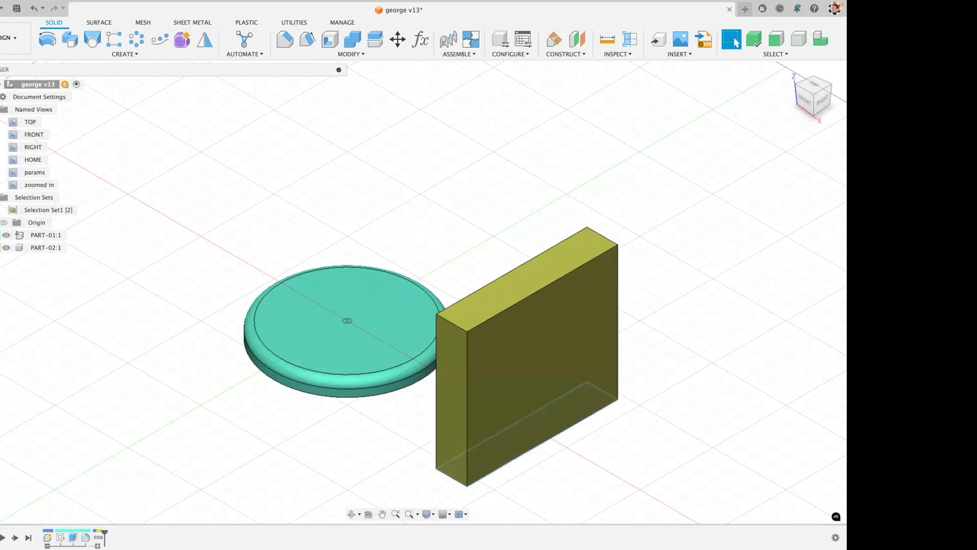
left_click(97, 546)
Expand PART-02 and PART-01 in the browser tree and hide PART-02's sketches.
left_click(1, 247)
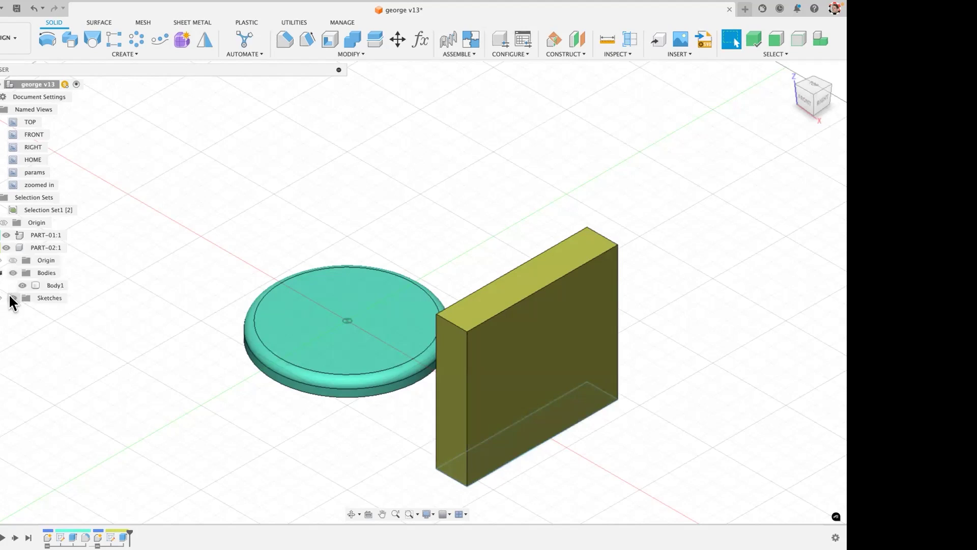
left_click(2, 297)
left_click(13, 298)
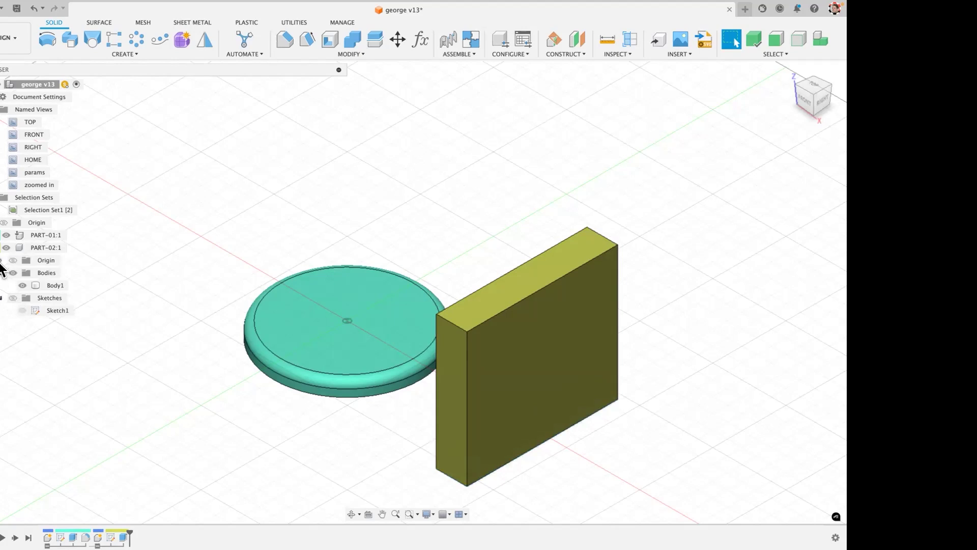
left_click(1, 235)
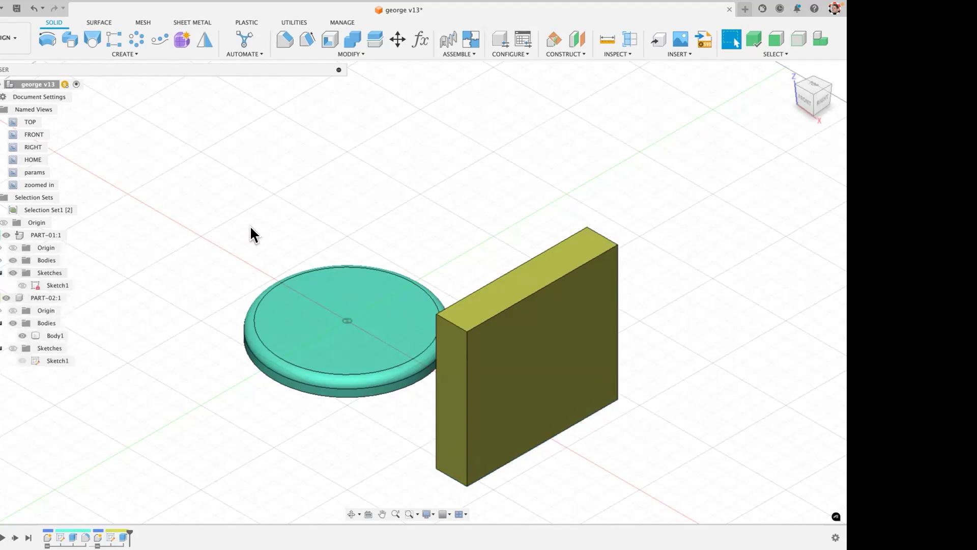
Locate PART-02's body in the browser tree by selecting it in the model, and move the block freehand over the disc.
left_click(520, 329)
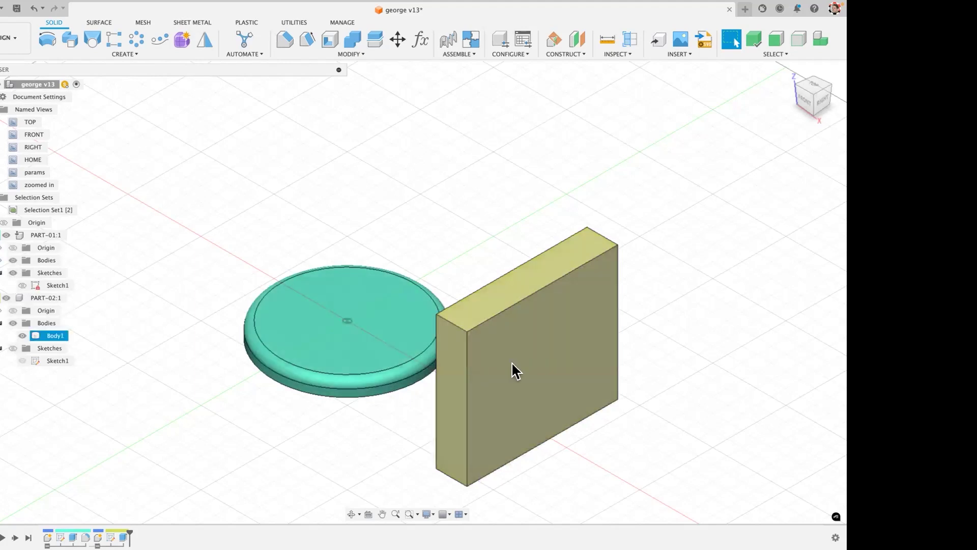
left_click(541, 451)
middle_click_drag(547, 443, 547, 307, "shift")
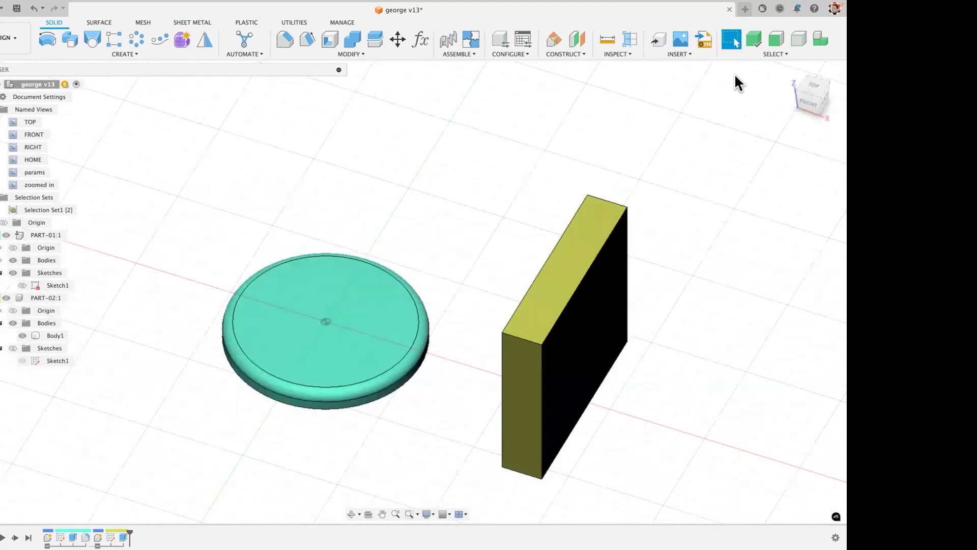
mouse_move(554, 316)
left_mouse_down()
mouse_move(450, 249)
mouse_move(203, 260)
mouse_move(454, 252)
mouse_move(236, 249)
mouse_move(306, 250)
mouse_move(294, 269)
mouse_move(329, 242)
mouse_move(322, 212)
mouse_move(351, 292)
mouse_move(377, 270)
mouse_move(342, 262)
left_mouse_up()
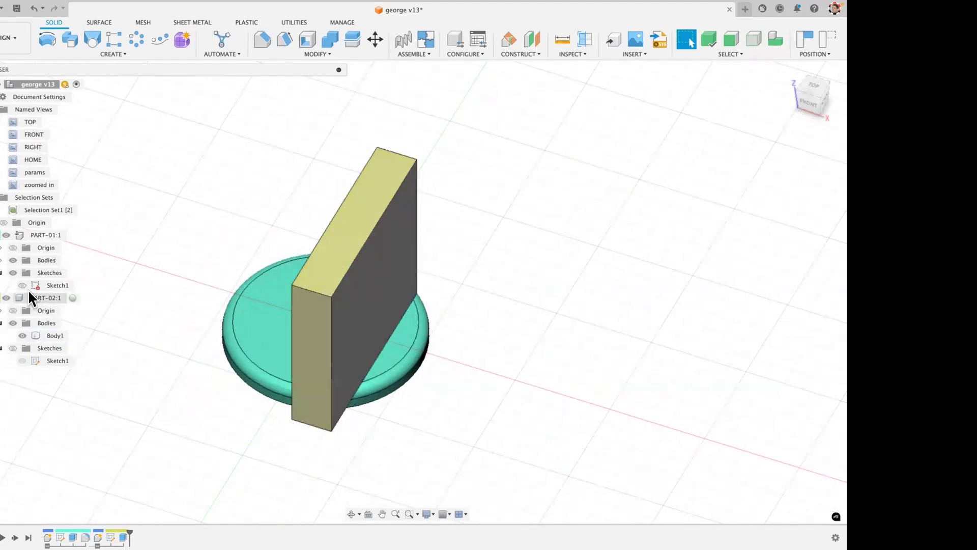
Show PART-02's sketches again to compare the sketch with the moved body, and clear the selection.
left_click(13, 347)
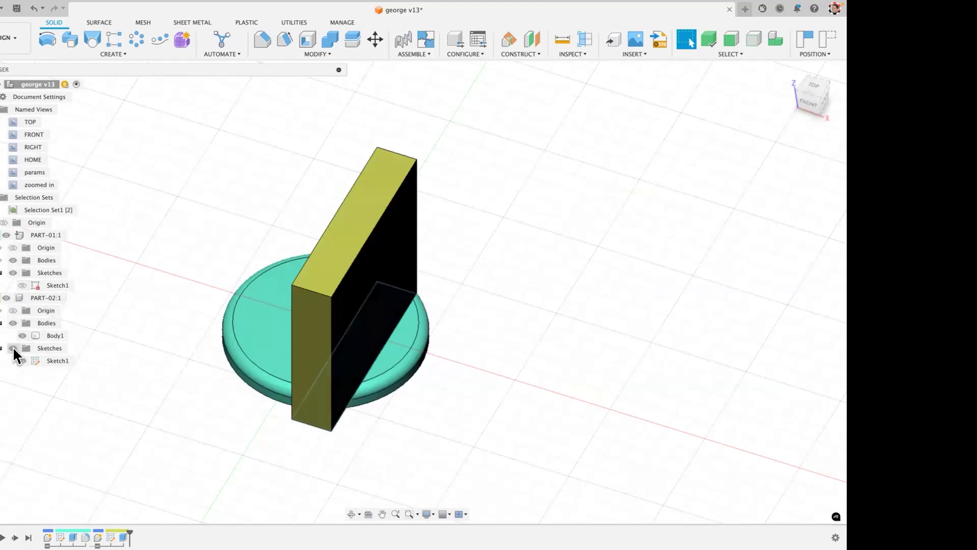
left_click(299, 410)
scroll(297, 405, "down", 3)
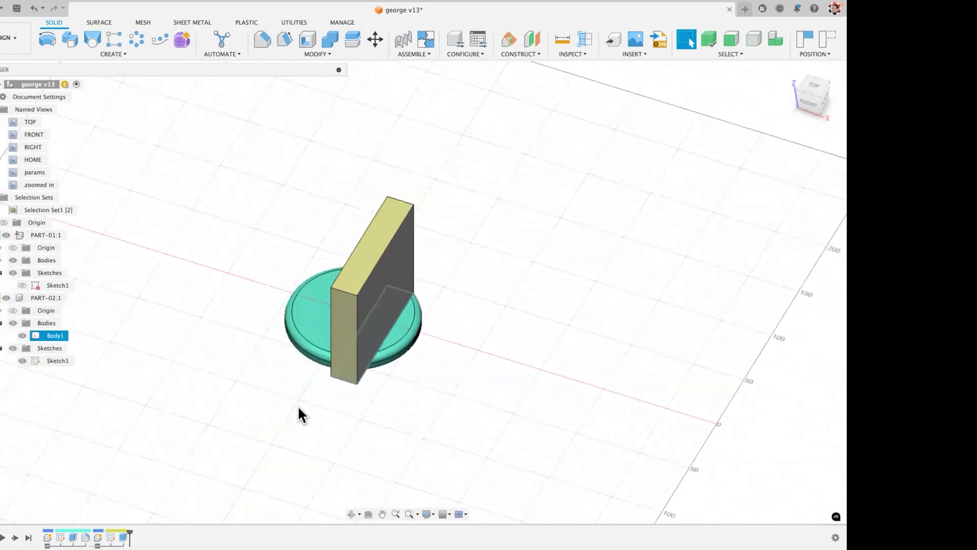
left_click(298, 405)
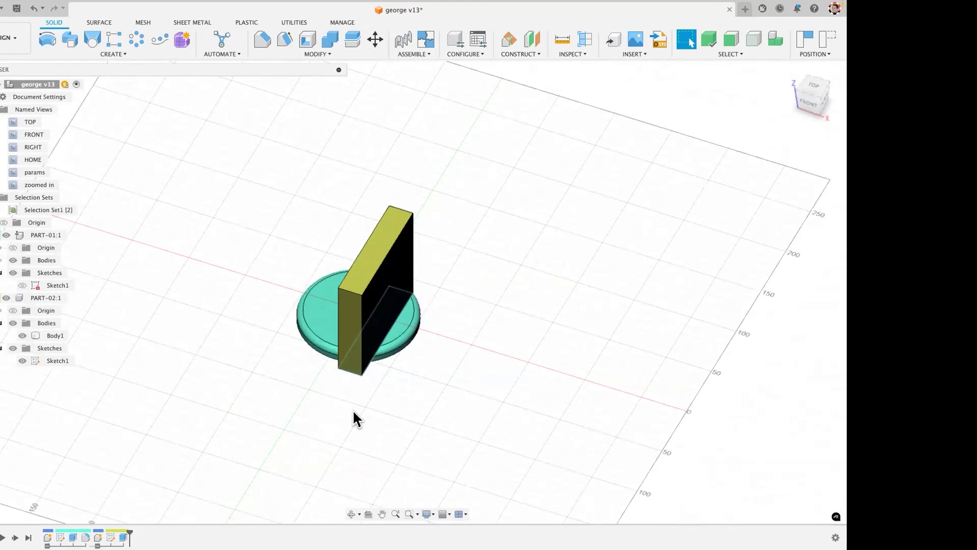
Hide PART-01 and toggle the visibility of PART-02's bodies off and back on.
left_click(6, 235)
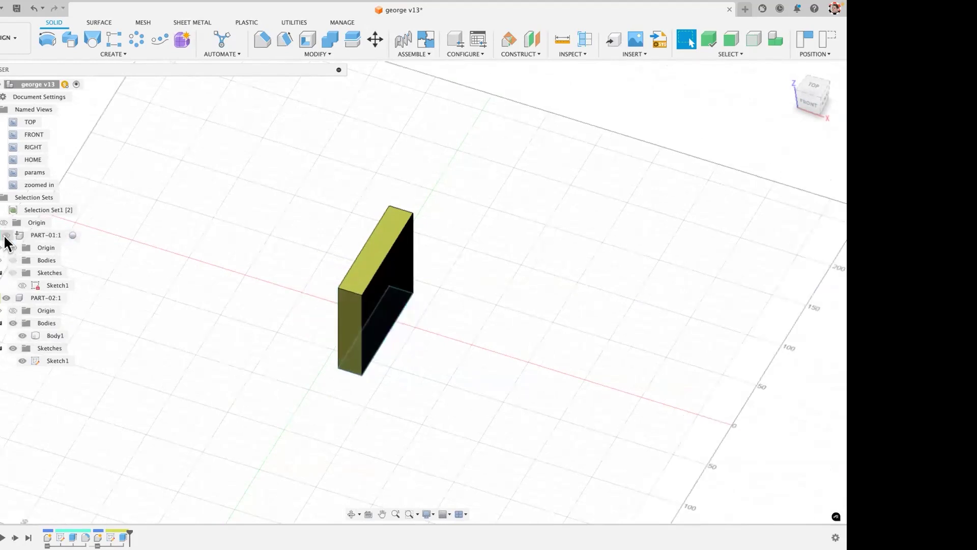
left_click(13, 323)
left_click(12, 323)
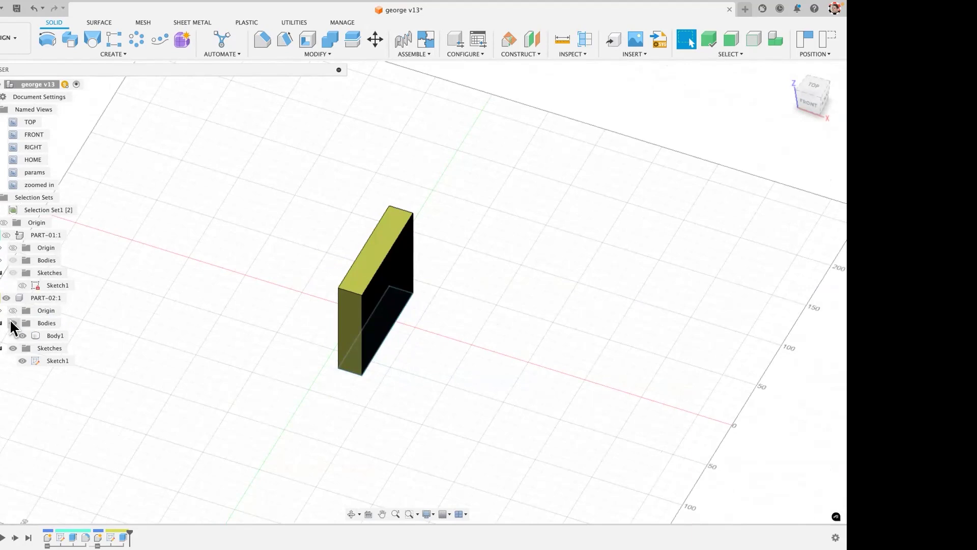
Undo the latest visibility changes and the freehand move of PART-02's block.
key("super+z")
key("super+z")
key("super+z")
key("super+z")
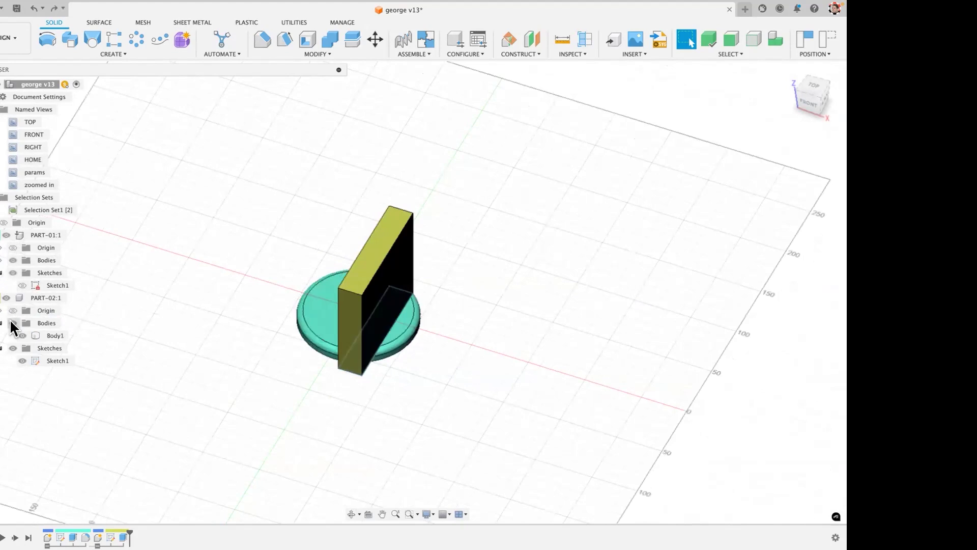
key("super+shift+z")
Hide PART-01, collapse it in the browser tree, and show PART-02's sketches.
left_click(4, 235)
left_click(0, 235)
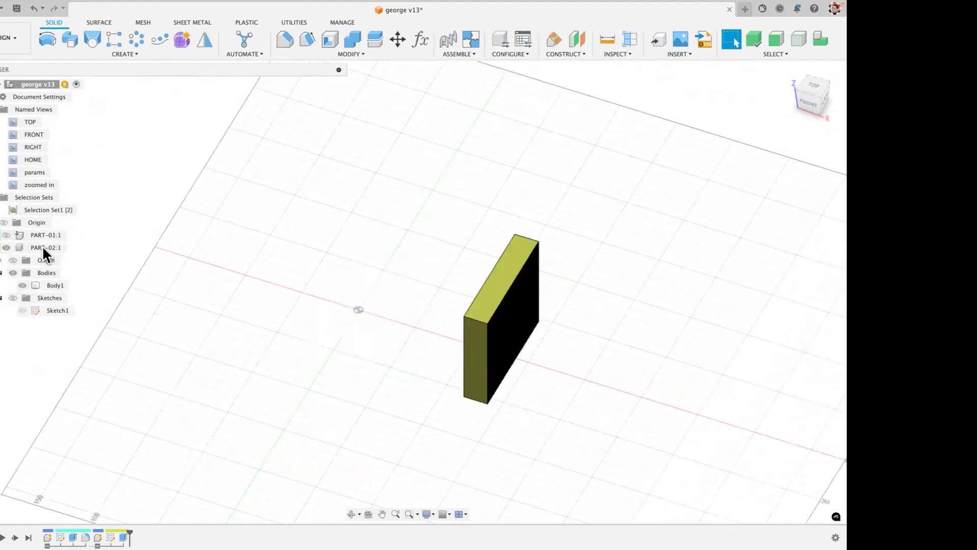
left_click(16, 294)
Move PART-02's block freehand a short way toward the origin, and fix all four lines of its Sketch1 rectangle in place.
left_click_drag(517, 254, 482, 248)
left_click(133, 325)
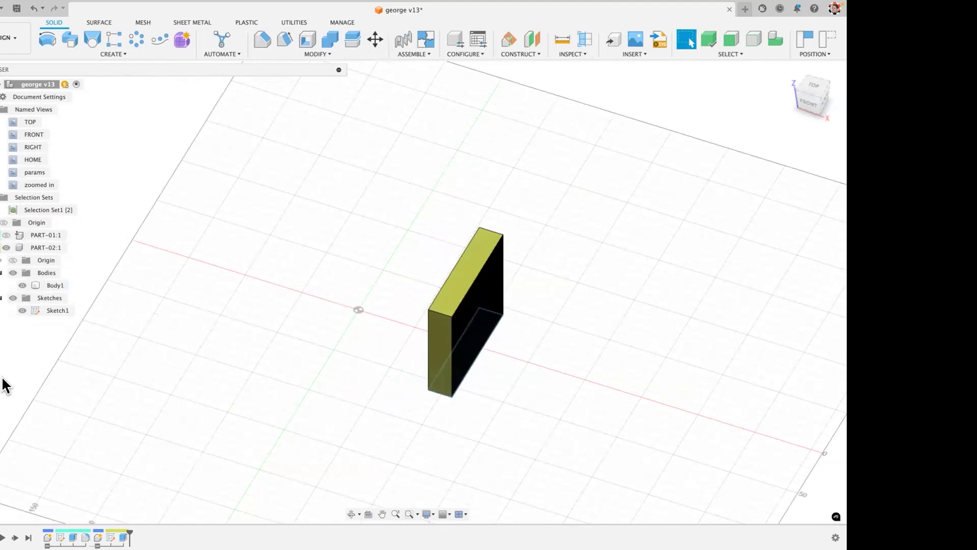
double_click(31, 308)
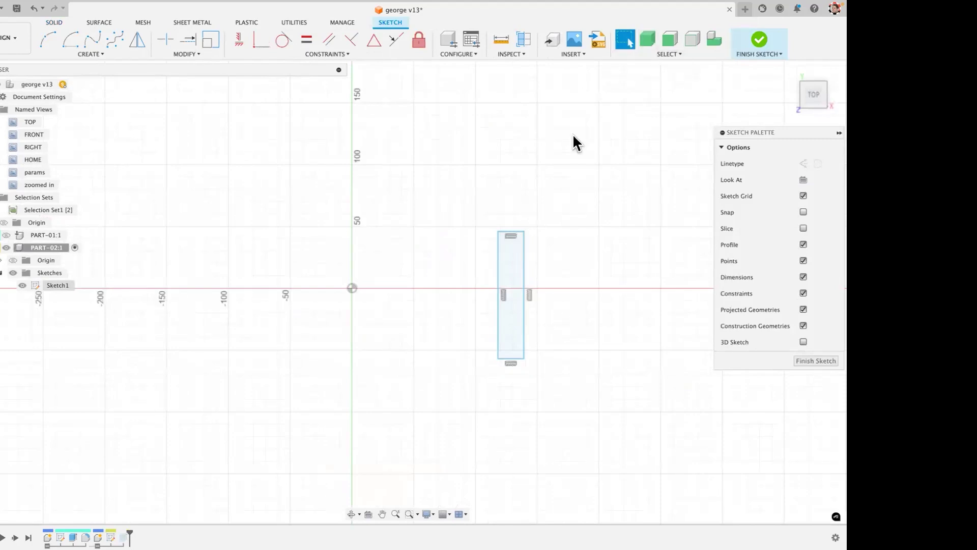
double_click(524, 275)
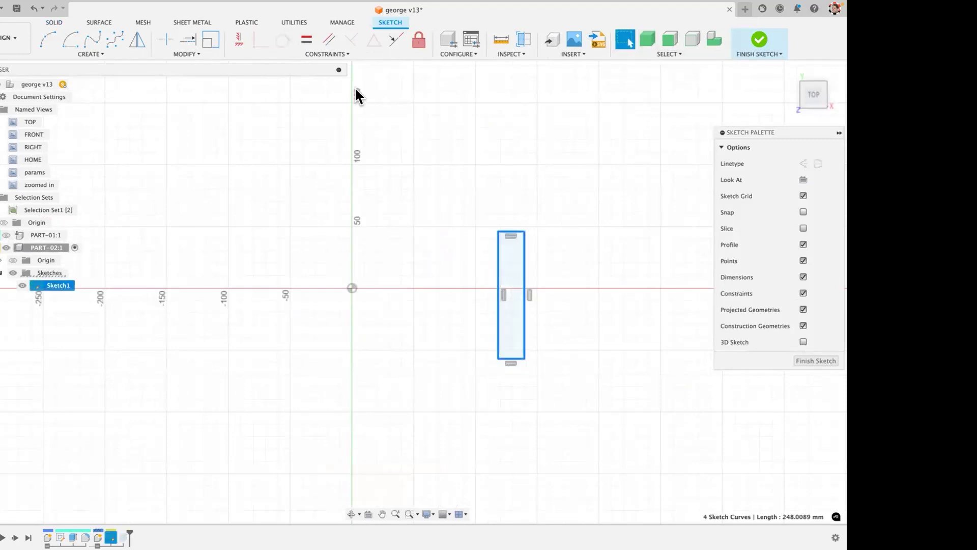
left_click(417, 40)
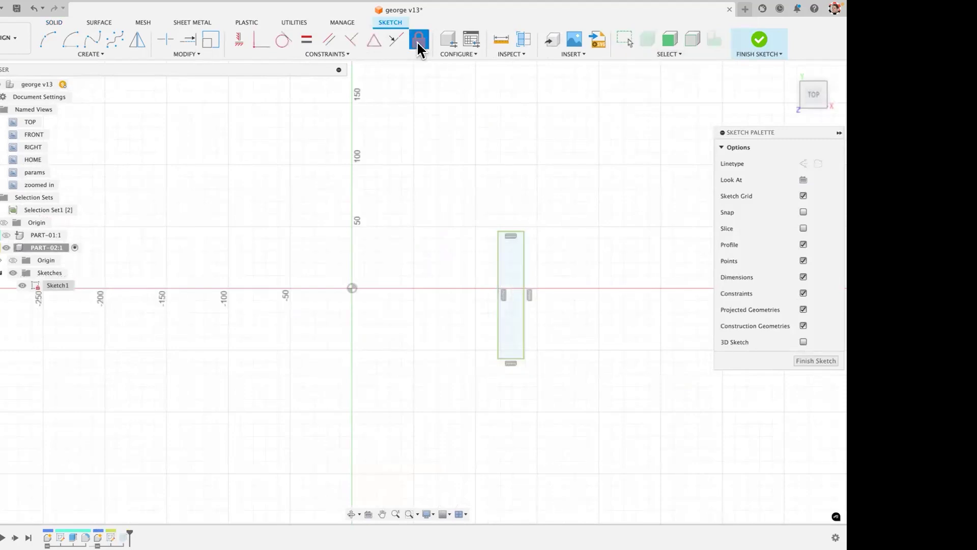
left_click(760, 40)
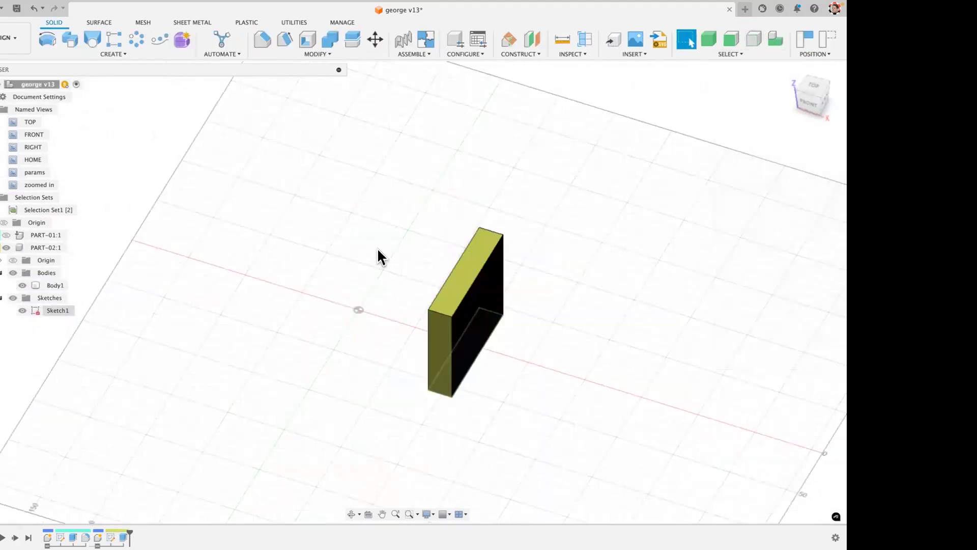
Move PART-02's block farther, past the origin, and open and finish its Sketch1 to check where the fixed rectangle lies.
middle_click_drag(442, 295, 332, 282)
middle_click_drag(405, 279, 297, 252)
double_click(36, 311)
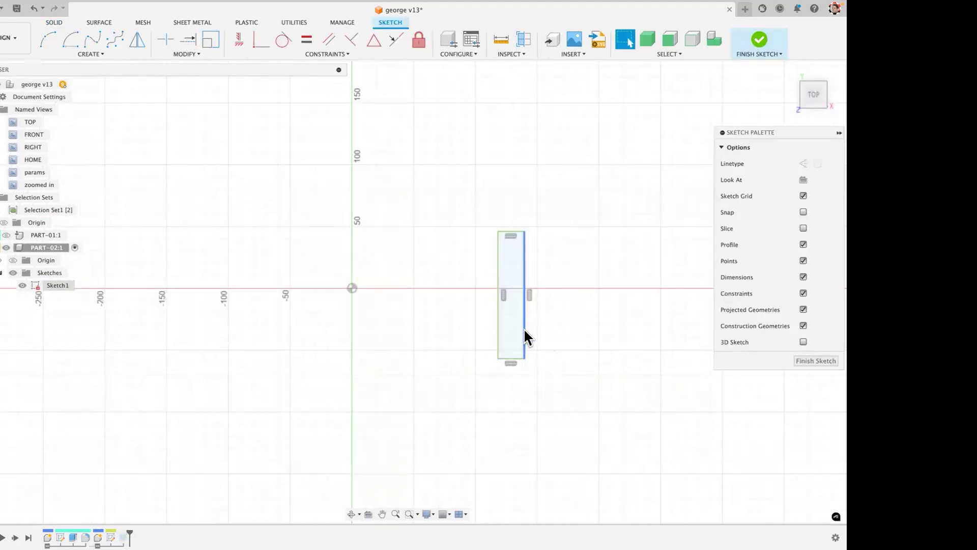
left_click(758, 42)
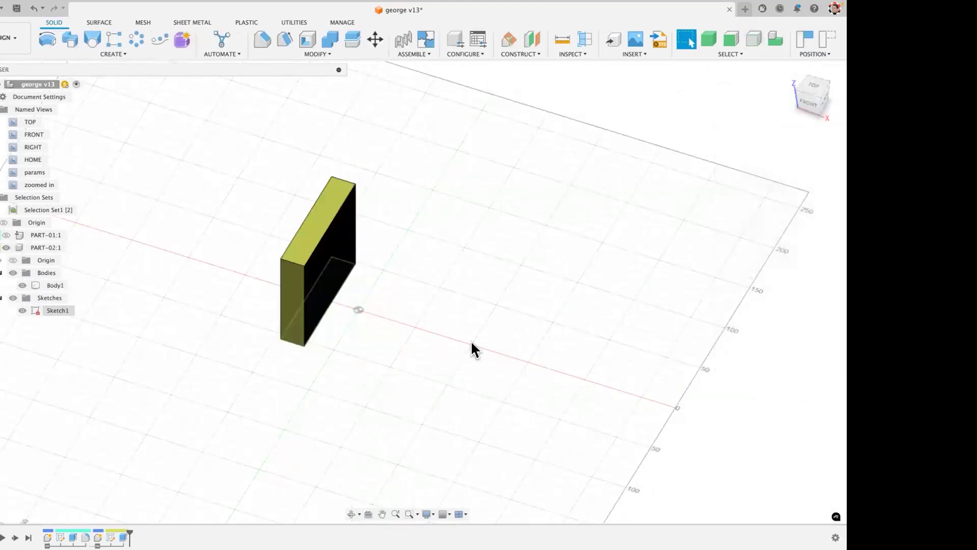
Hide PART-02's bodies, reopen Sketch1 for editing, and undo everything back through the first of the recent component drags.
left_click(13, 273)
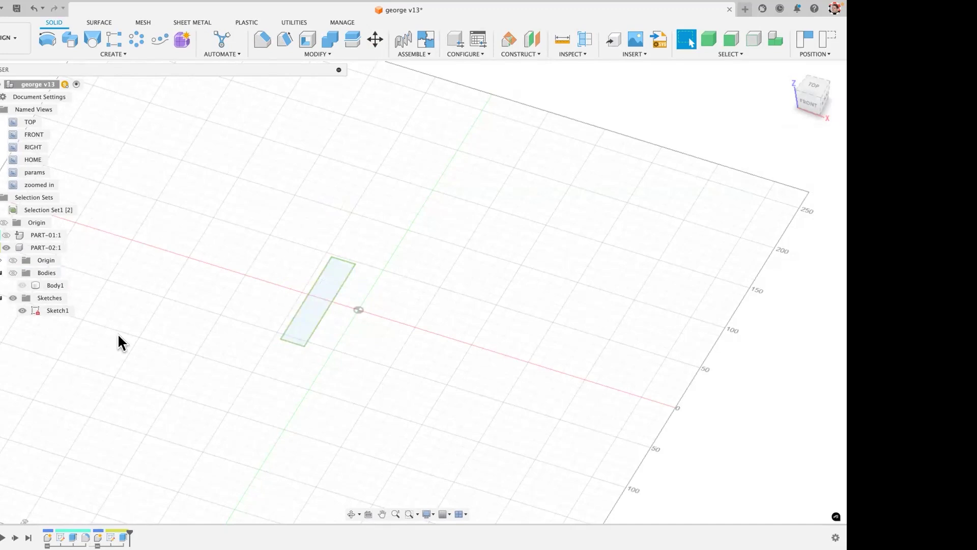
double_click(33, 309)
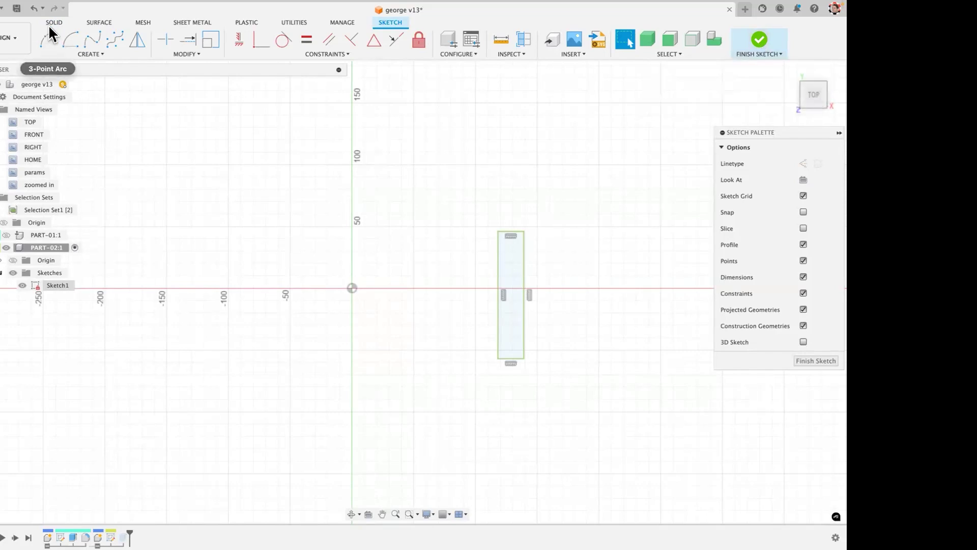
left_click(42, 7)
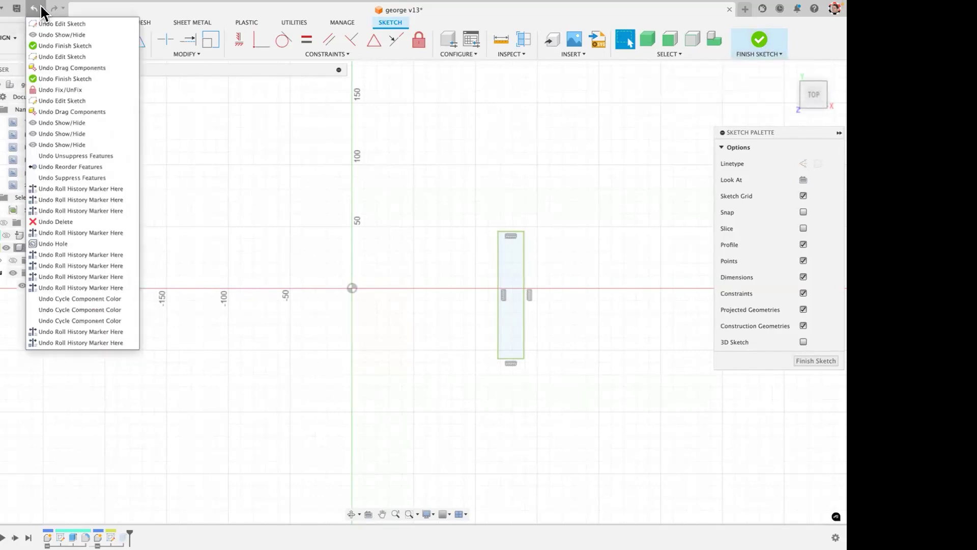
left_click(62, 110)
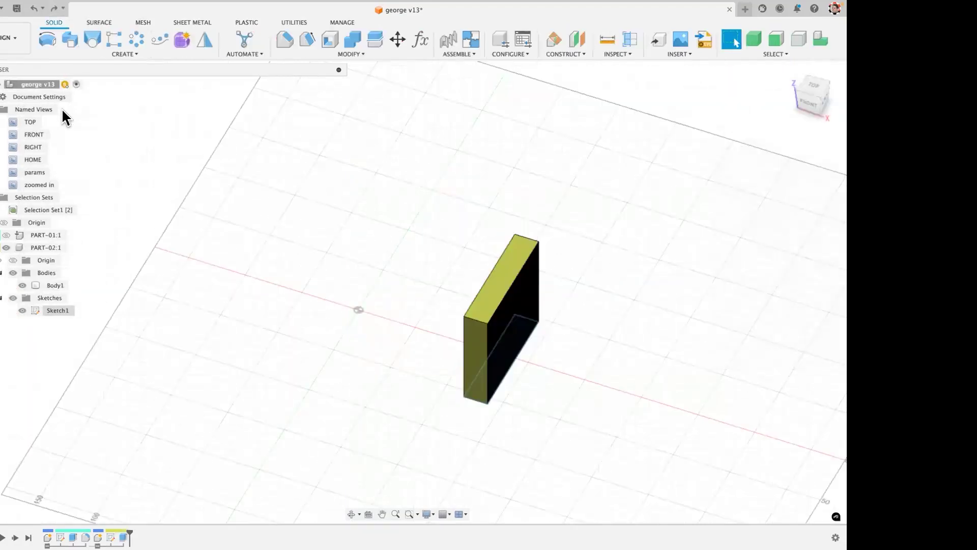
Toggle the visibility of PART-02's bodies and of the whole PART-02 component off and back on.
left_click(13, 271)
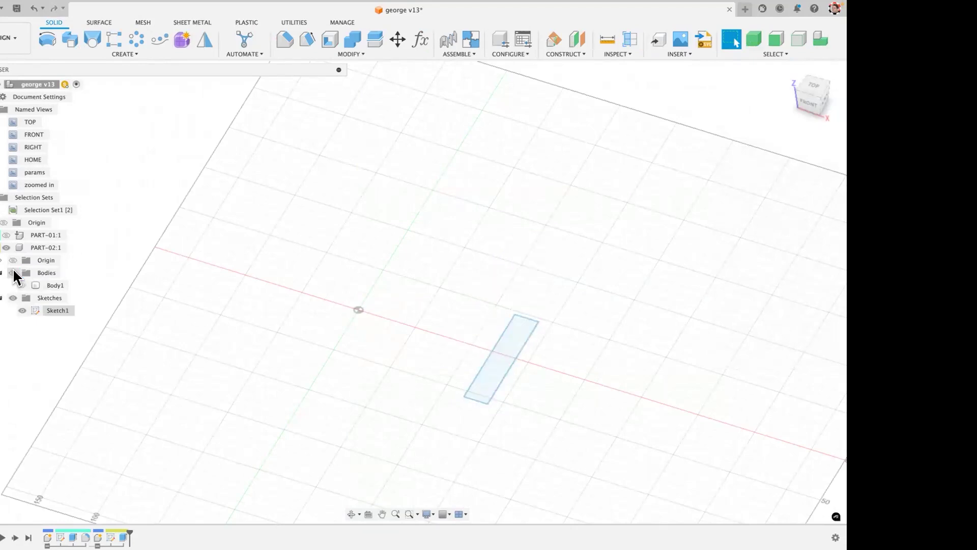
left_click(12, 272)
left_click(6, 247)
left_click(6, 248)
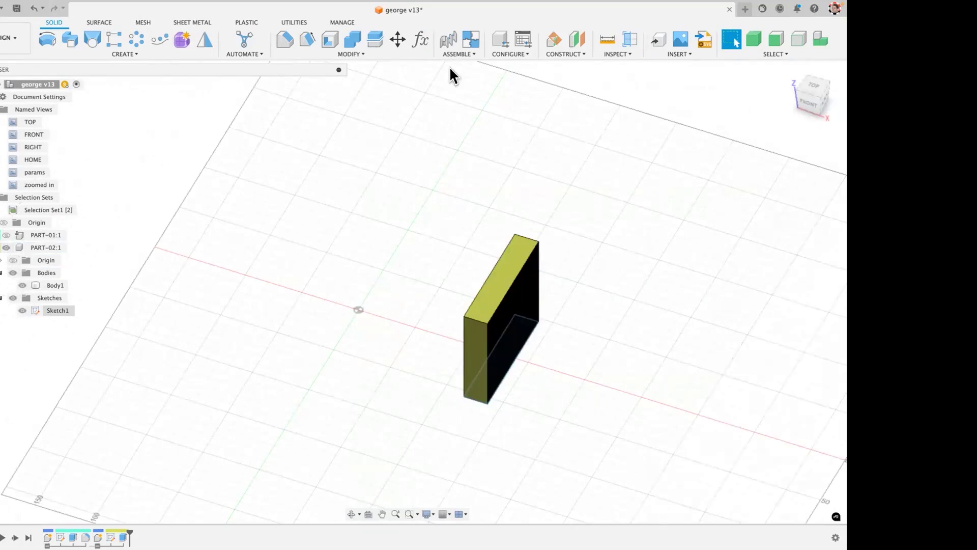
Move PART-02's block freehand past the origin and review the undo history.
left_click(753, 39)
left_click_drag(521, 263, 293, 218)
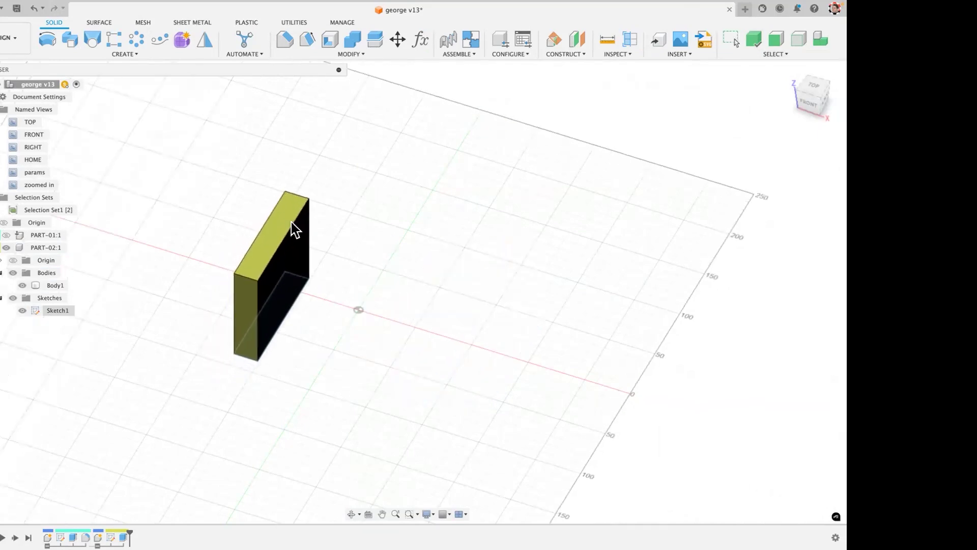
left_click(43, 8)
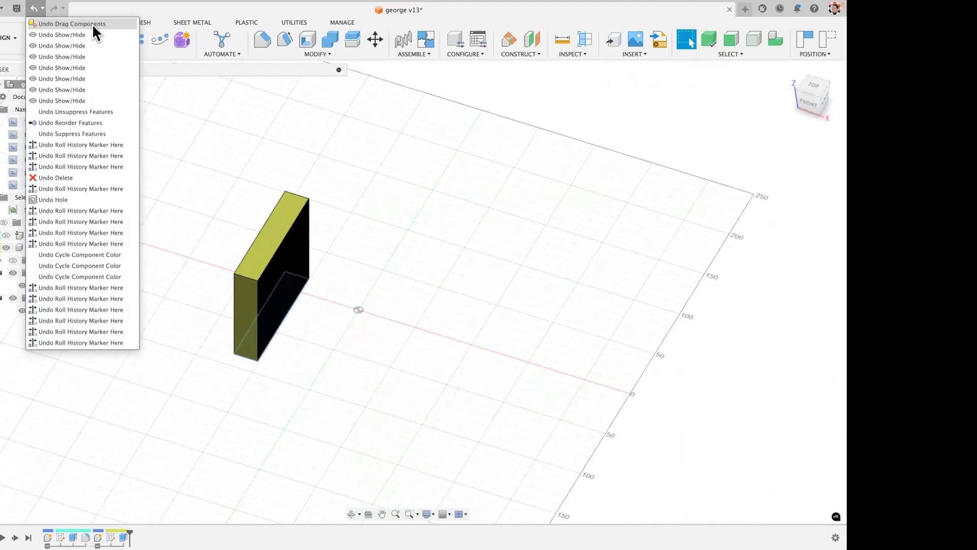
left_click(109, 402)
Show the origins of PART-02 and the top-level design to compare them, and undo these changes along with the block's move.
left_click(12, 260)
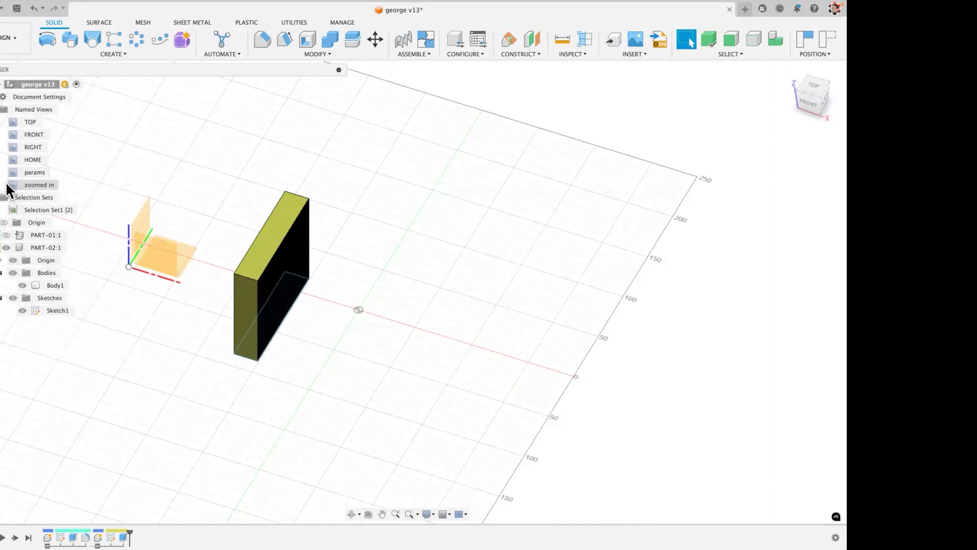
left_click(5, 222)
left_click(4, 222)
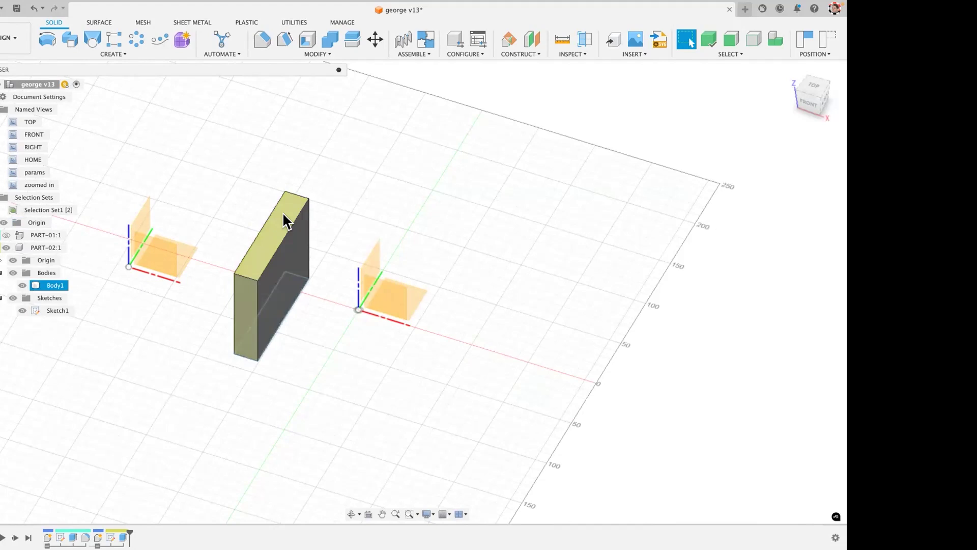
key("super+z")
key("super+z")
key("super+z")
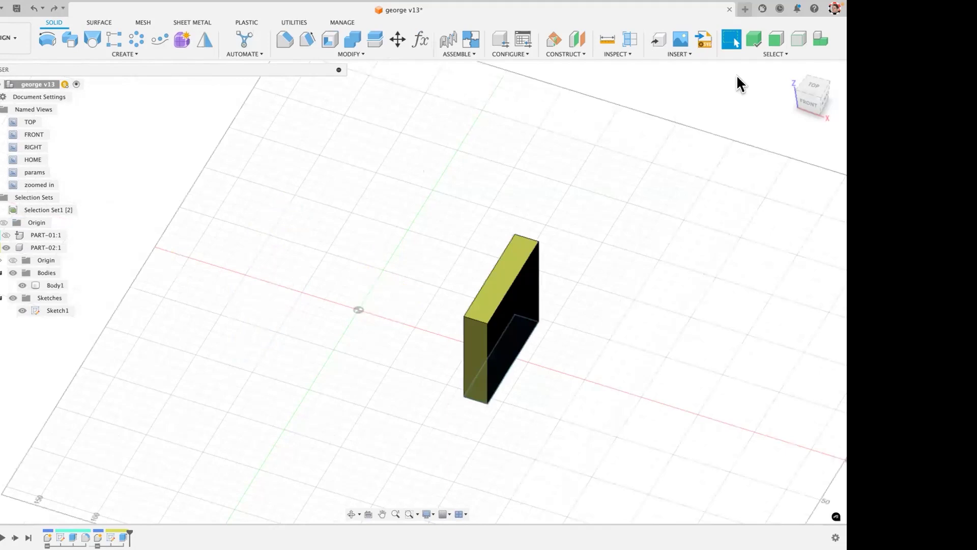
Review the available selection filters, including Select Through and Bodies, and leave them as they are.
left_click(769, 56)
mouse_move(763, 144)
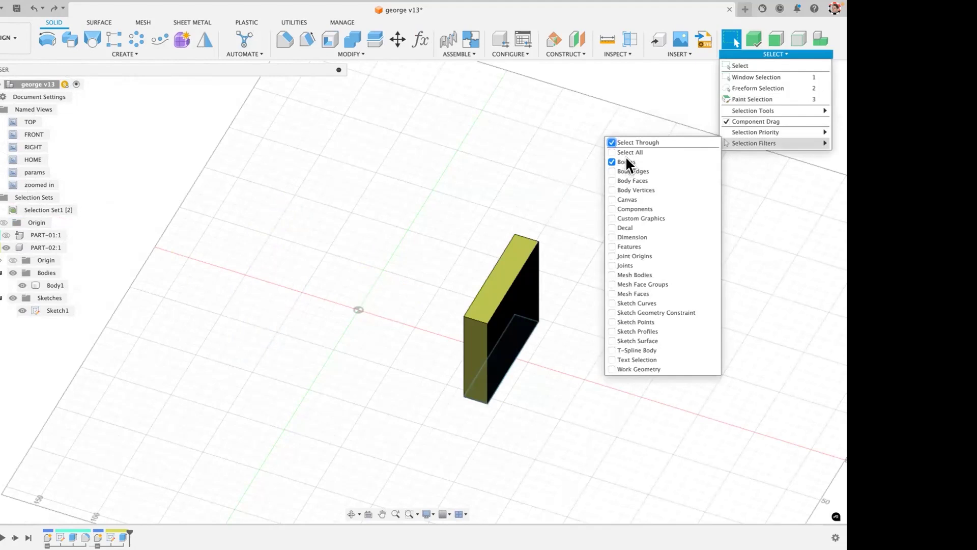
left_click(500, 161)
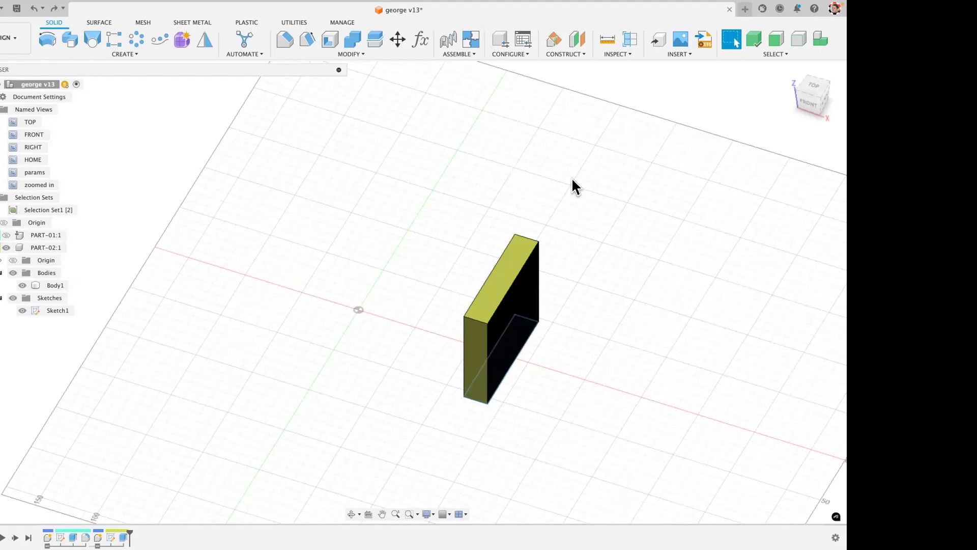
Show PART-01 again and create a new component with the default name in the top-level design.
left_click(6, 235)
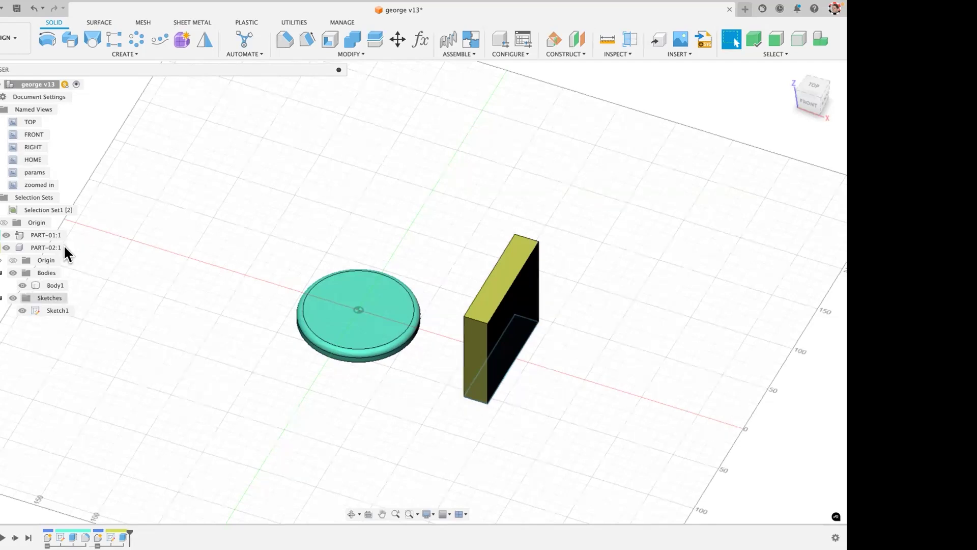
key("shift+n")
key("Return")
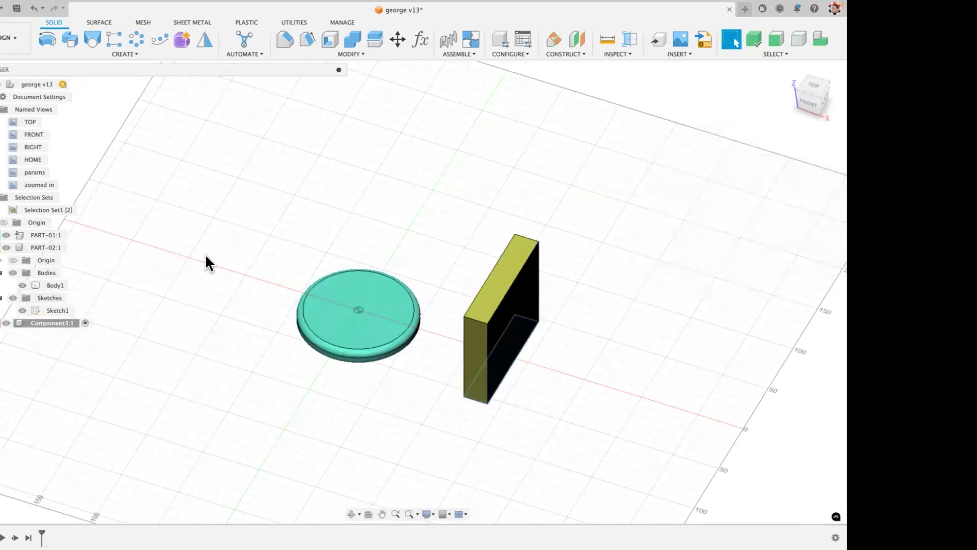
Start a sketch on the new component's horizontal origin plane and project the top face of PART-02's block into it.
key("r")
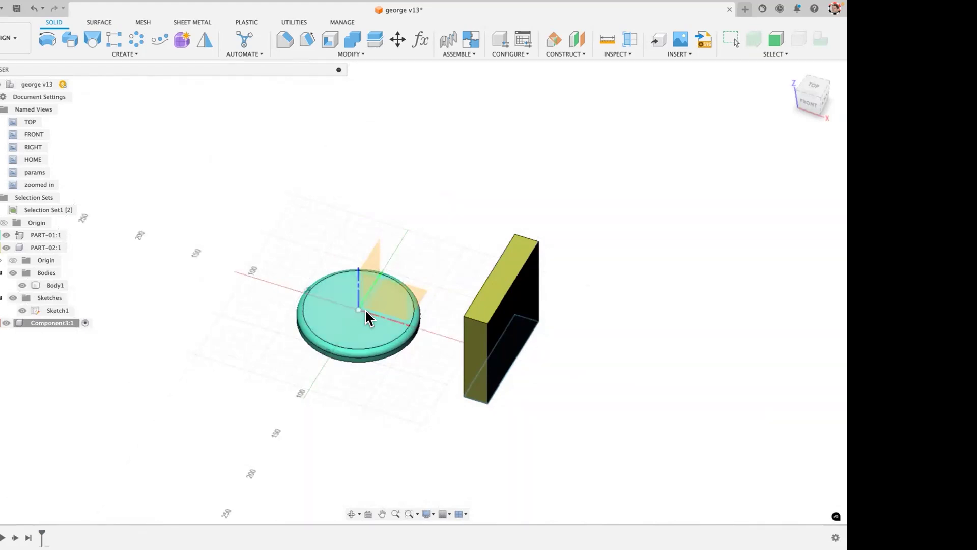
left_click(497, 281)
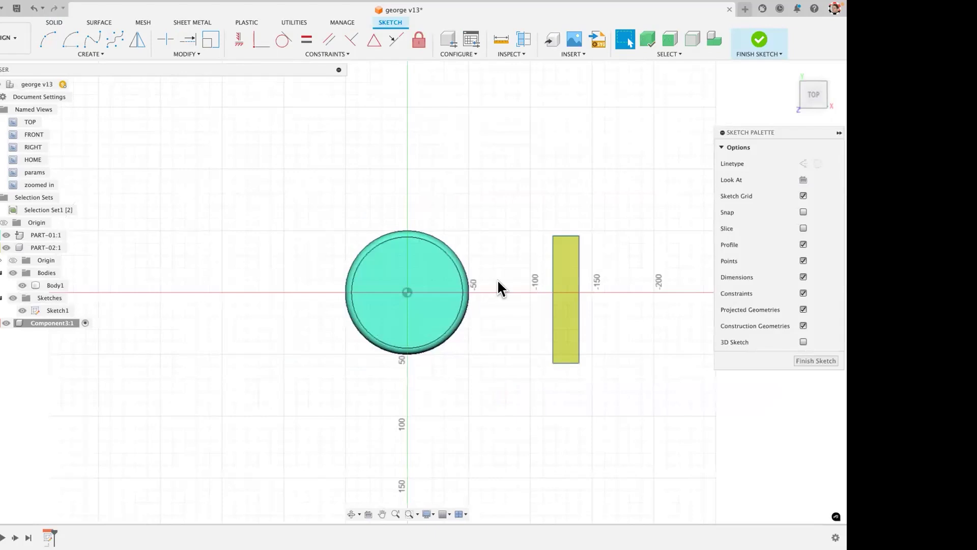
key("p")
left_click(566, 291)
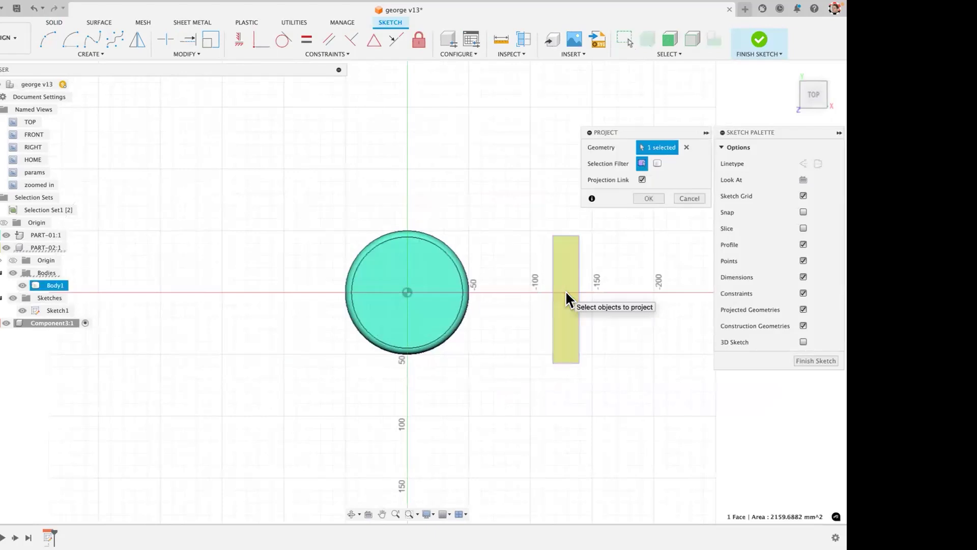
key("Return")
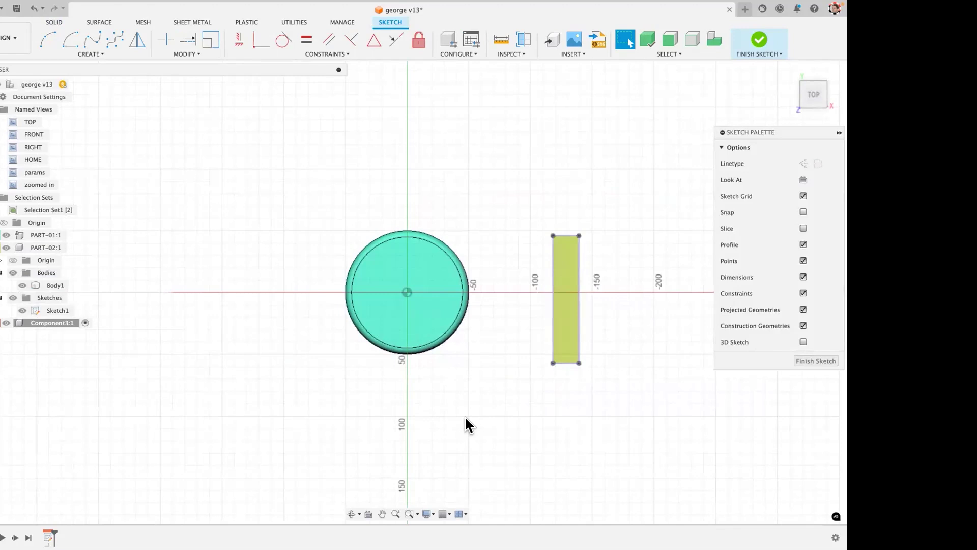
Draw a construction line diagonally between opposite corners of the projected rectangle and place a sketch point at its midpoint.
key("l")
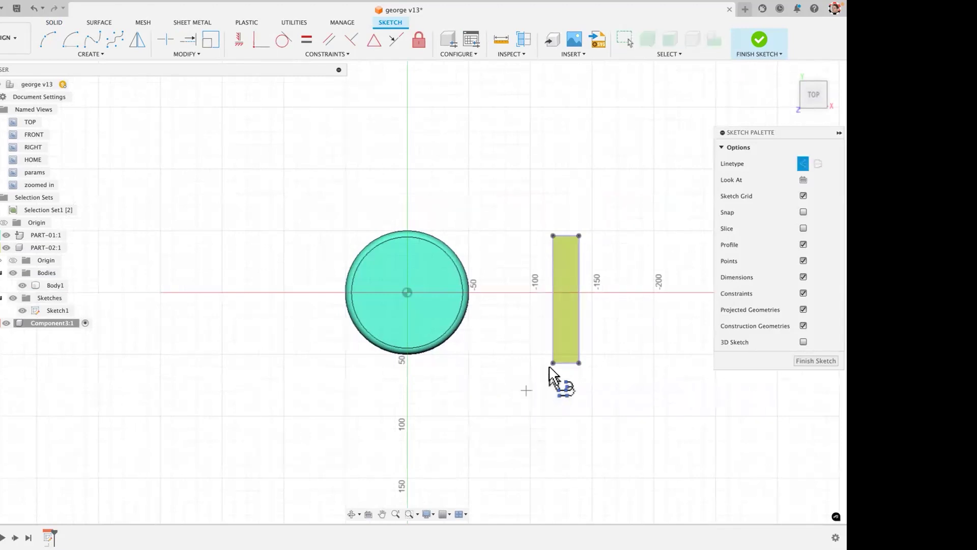
left_click(554, 363)
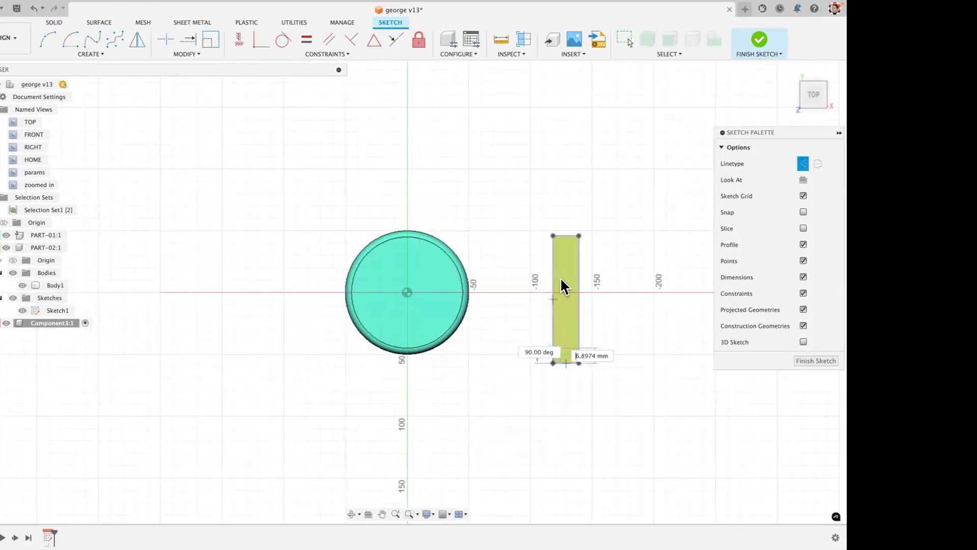
double_click(579, 236)
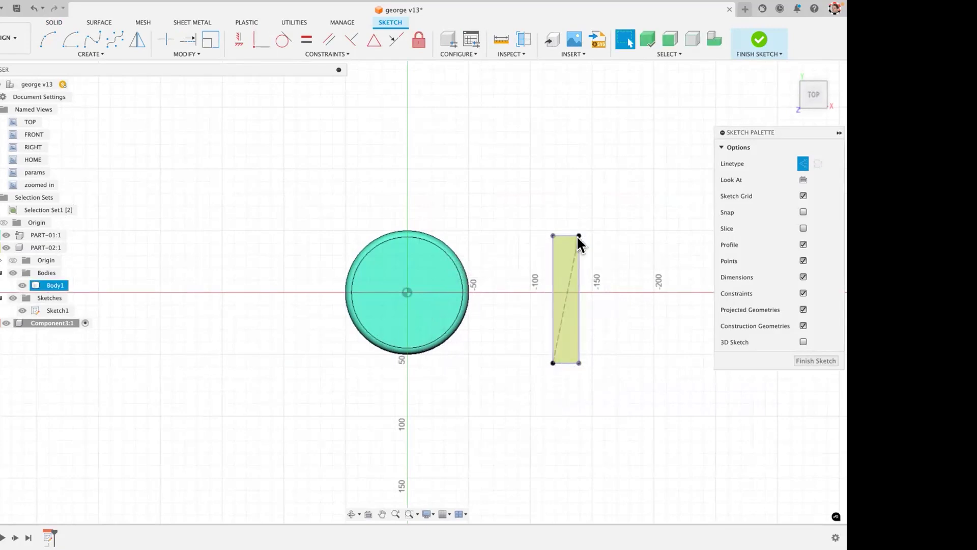
key("shift+p")
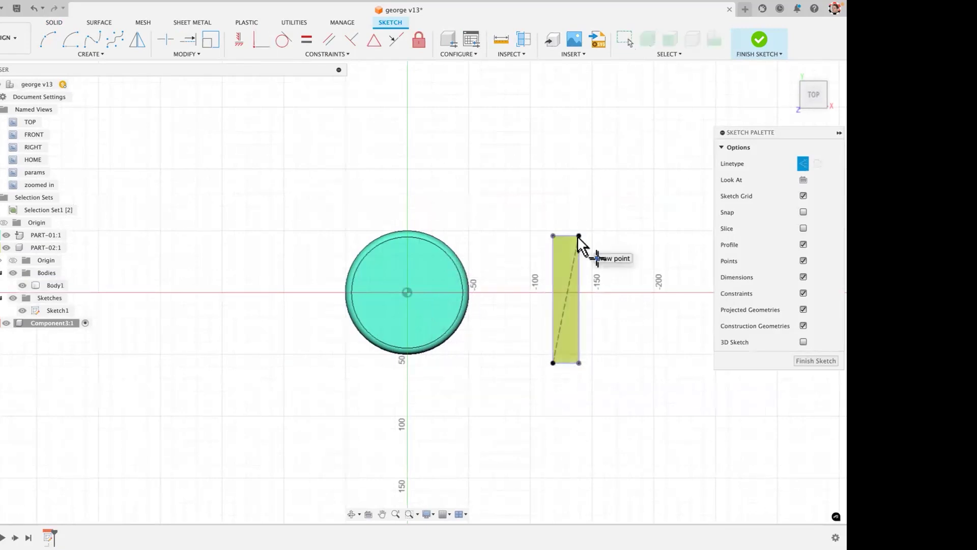
left_click(566, 299)
key("Escape")
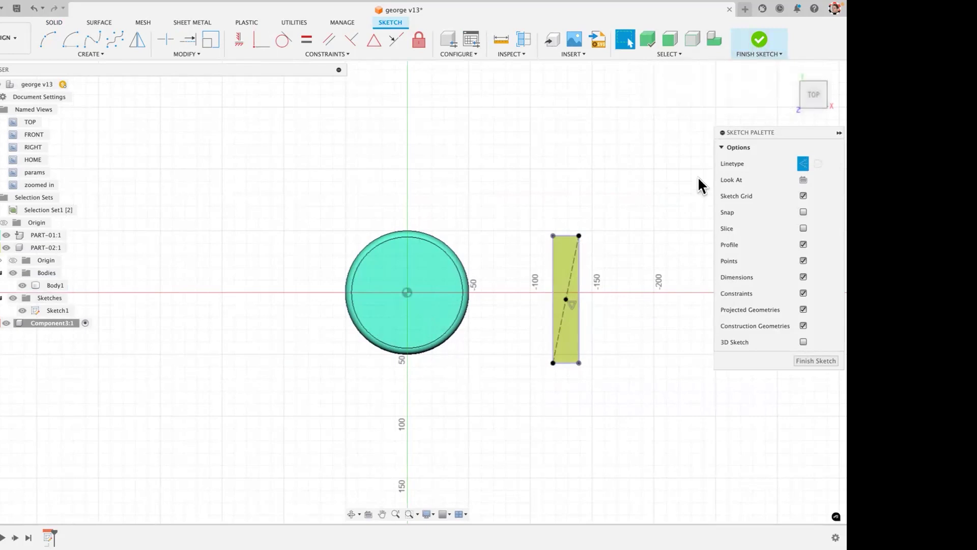
Draw a circle about 15 mm in diameter centered on the diagonal's midpoint.
key("c")
left_click(566, 299)
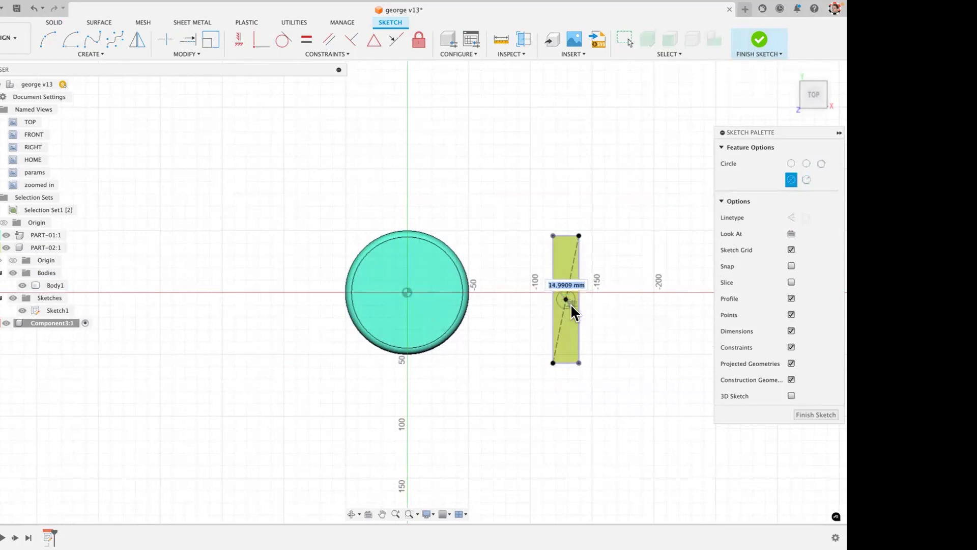
left_click(572, 305)
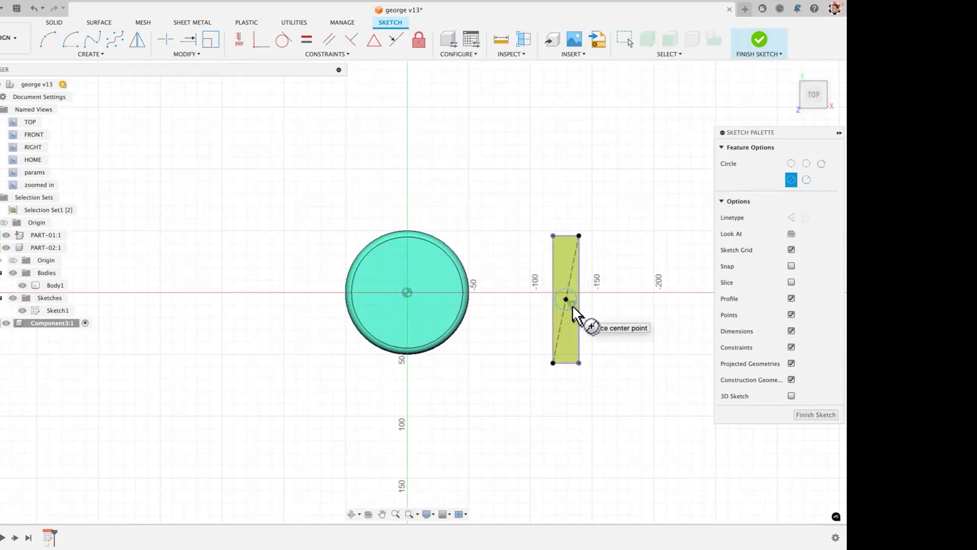
Extrude the circle upward from PART-02's block into a tall cylinder as a new body.
key("e")
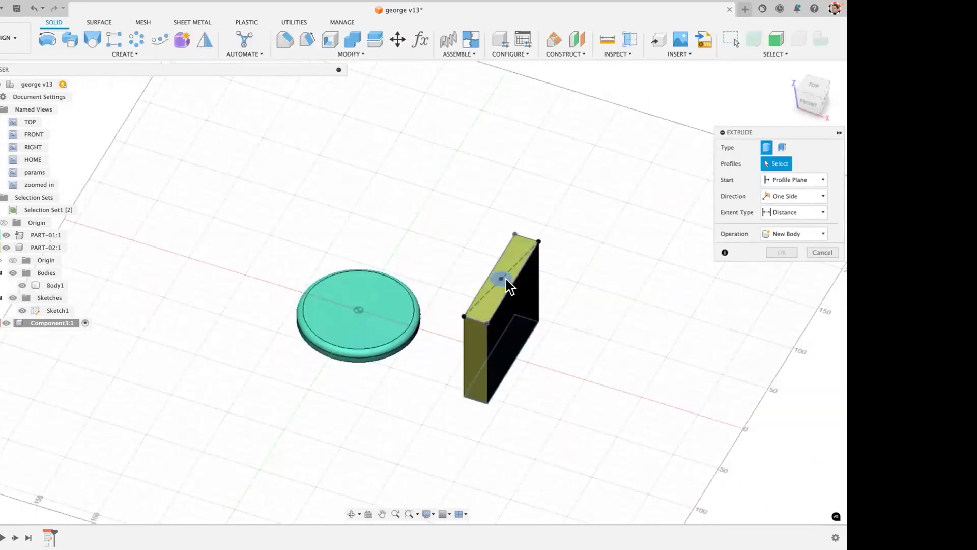
left_click(502, 277)
left_click_drag(497, 261, 494, 193)
key("Return")
scroll(510, 396, "down", 10, "shift")
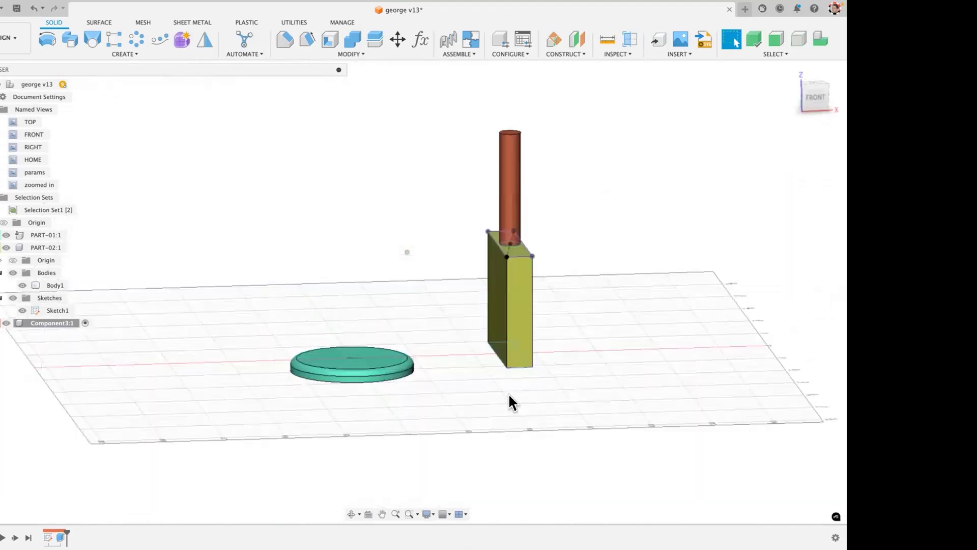
scroll(509, 393, "up", 10, "shift")
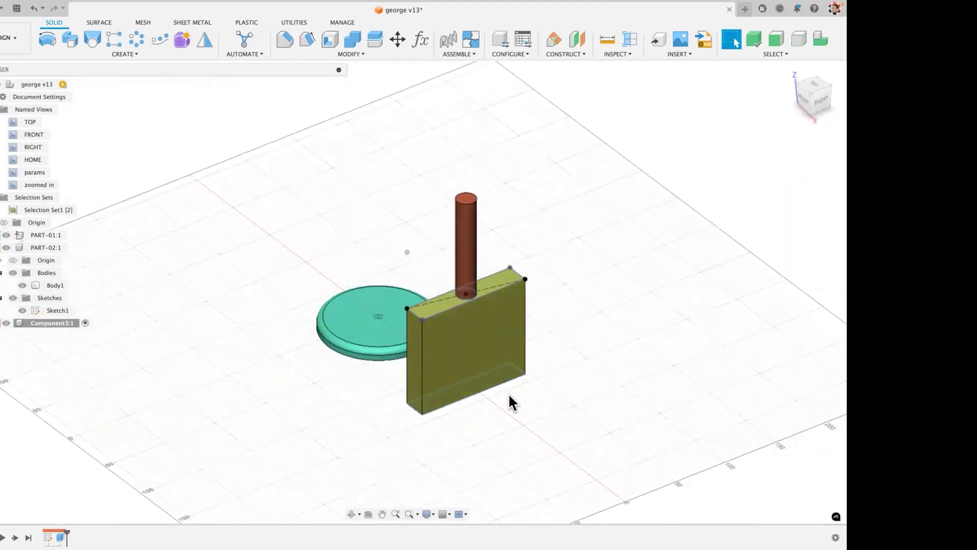
scroll(509, 393, "up", 5, "shift")
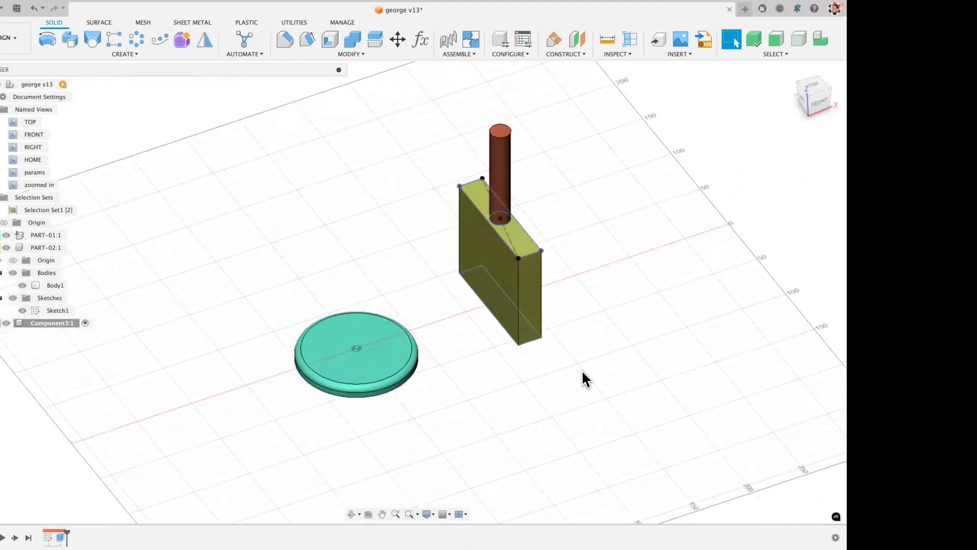
left_click(508, 224)
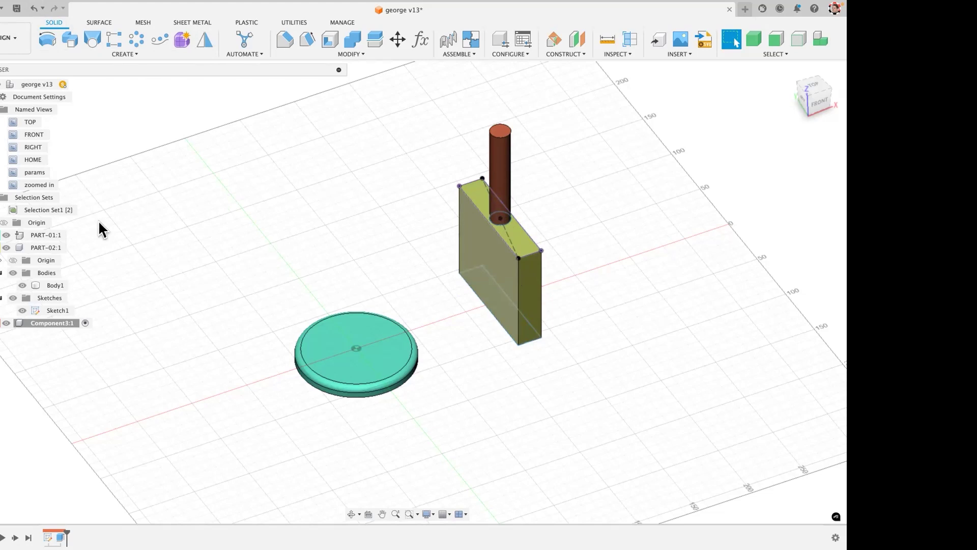
Undo the recent operations back through the creation of the new component.
left_click(43, 9)
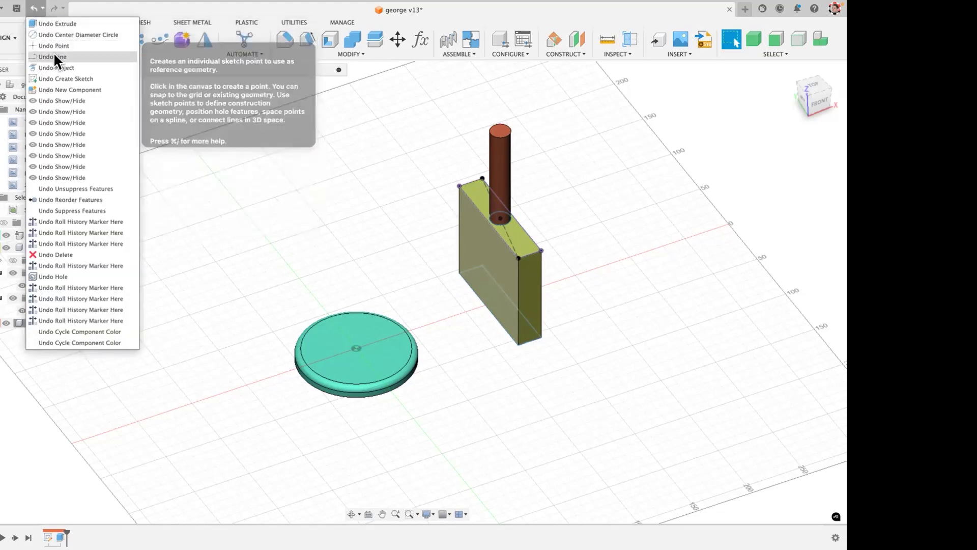
left_click(66, 88)
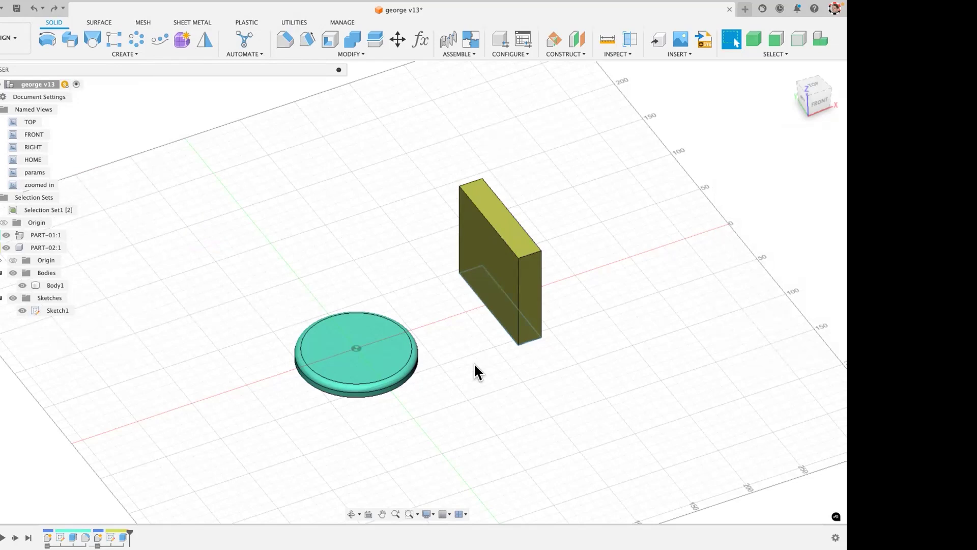
Free-move PART-02's body about 55.6 mm along X away from PART-01, and reopen the move feature to inspect its distances.
key("m")
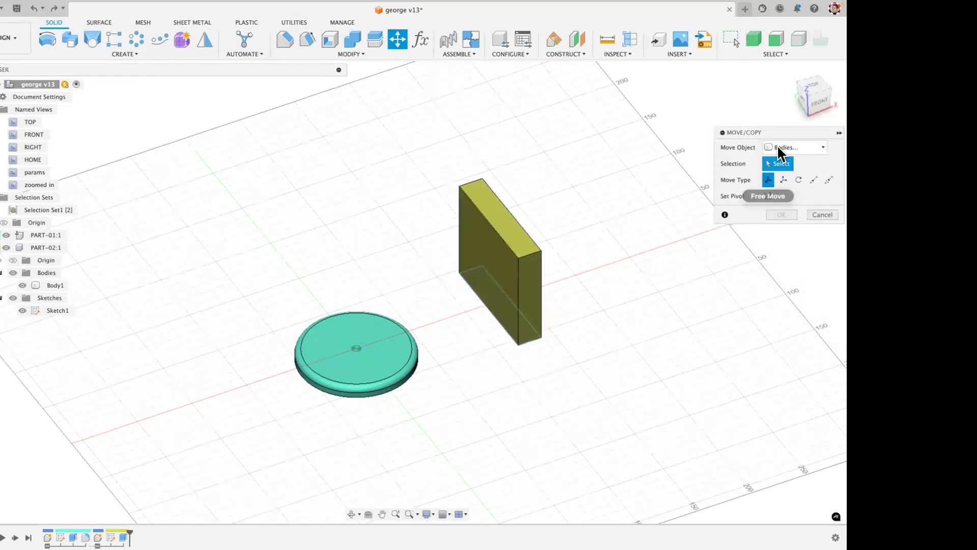
left_click_drag(778, 130, 701, 168)
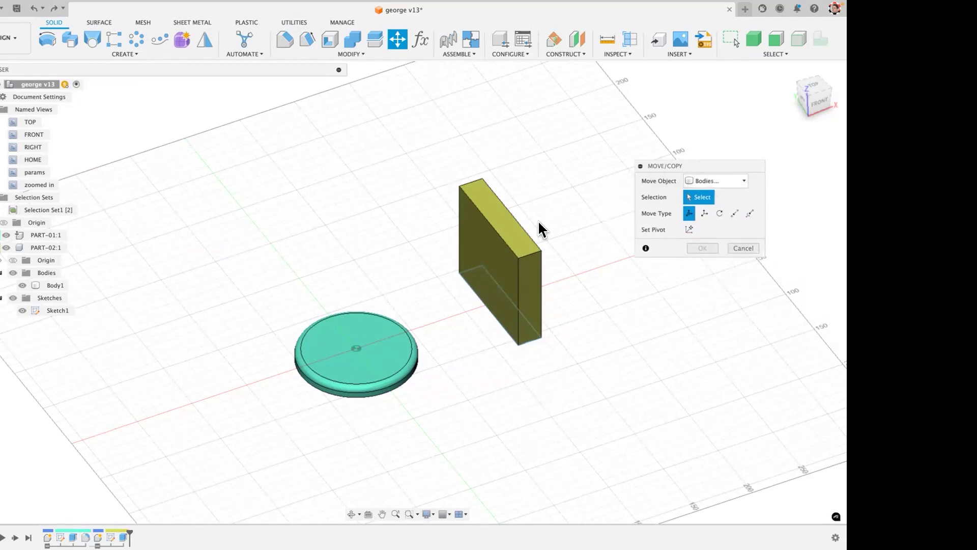
left_click(514, 229)
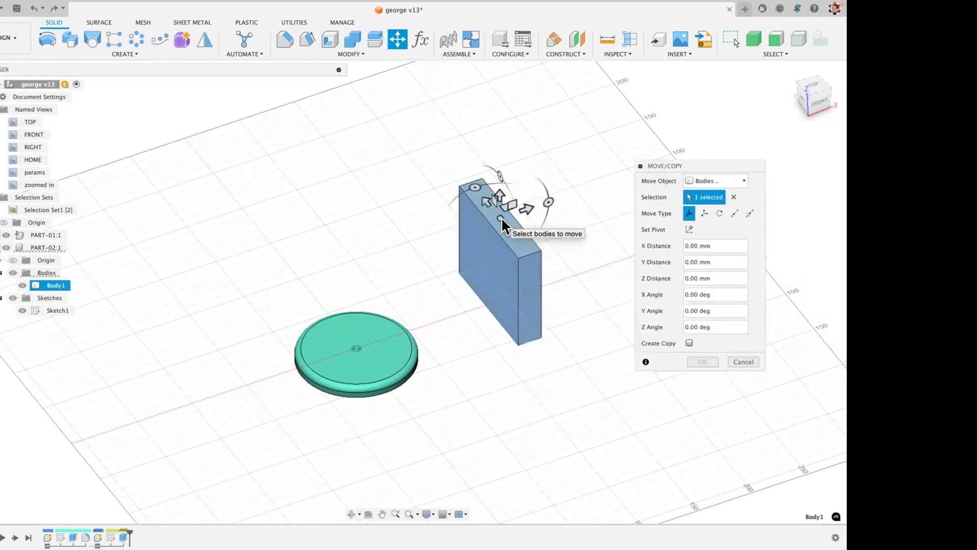
left_click_drag(512, 241, 382, 189)
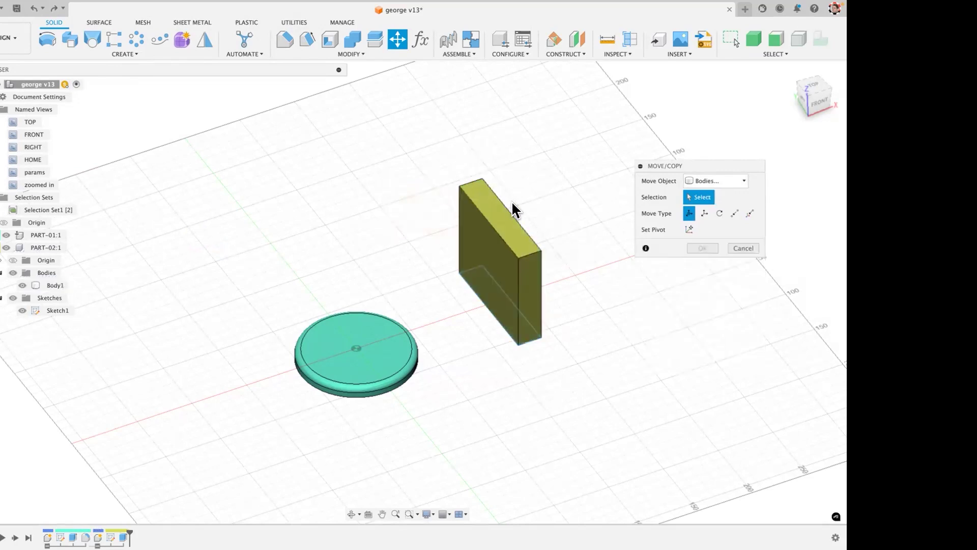
left_click_drag(505, 225, 400, 156)
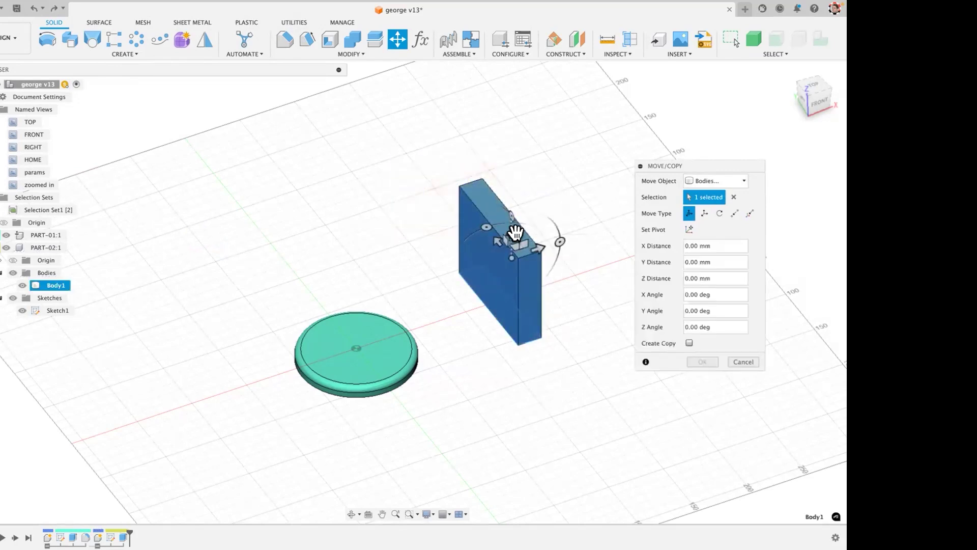
left_click(540, 248)
left_click_drag(573, 239, 598, 220)
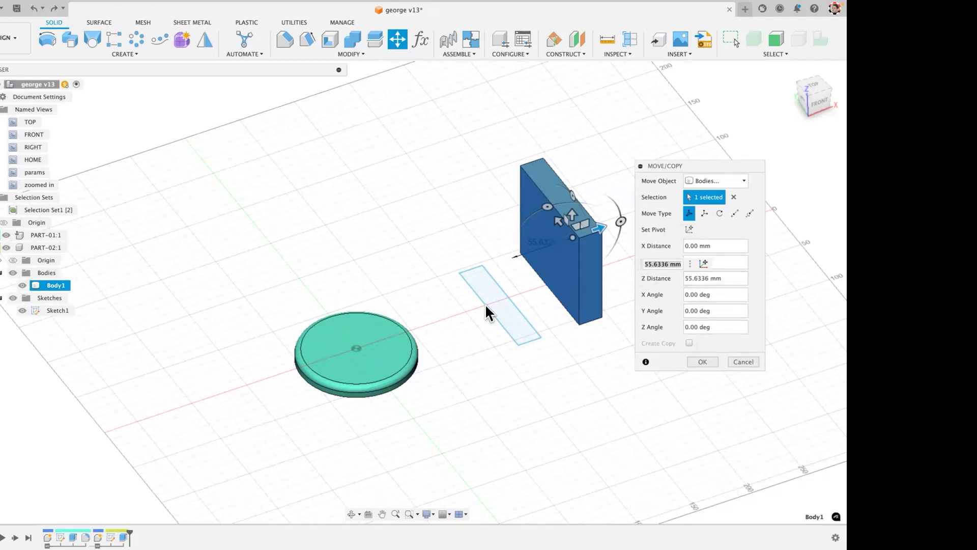
left_click(710, 360)
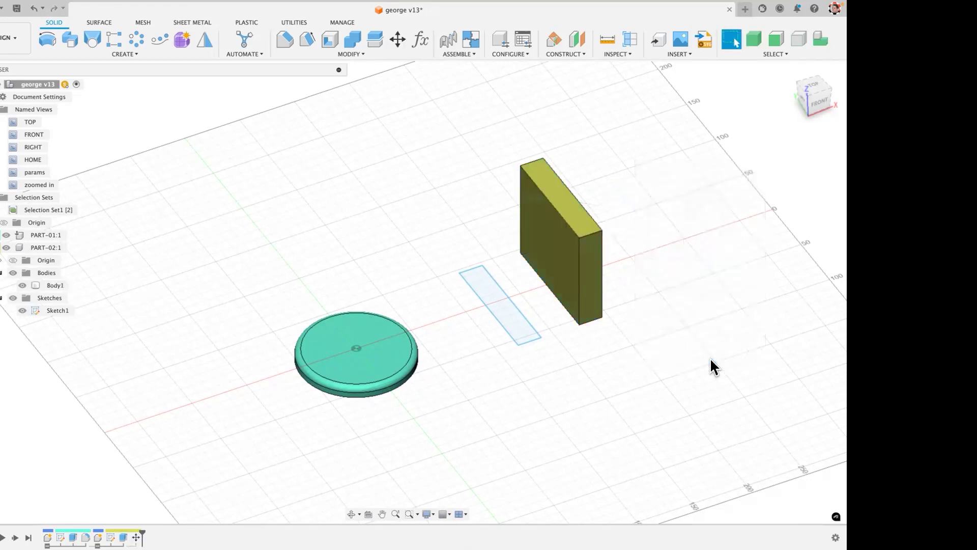
double_click(136, 537)
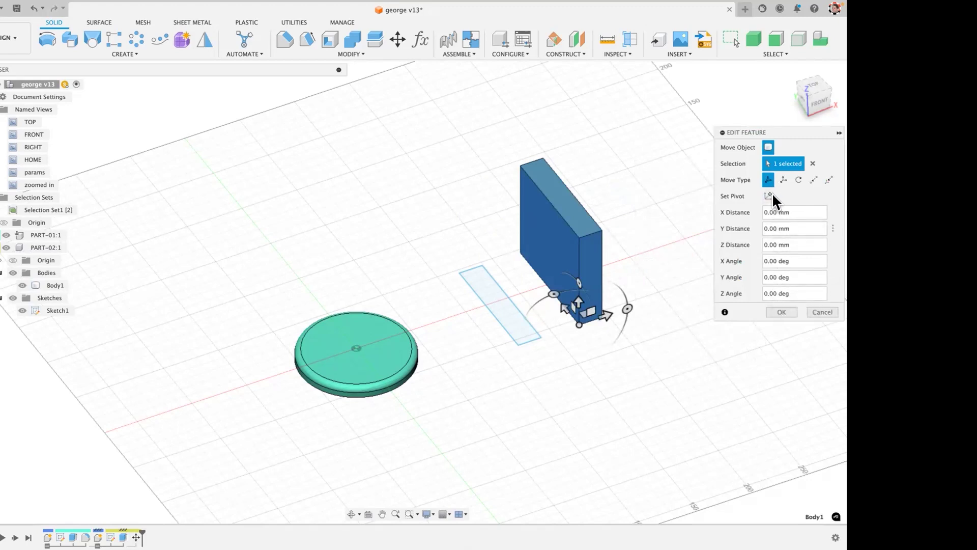
left_click(820, 312)
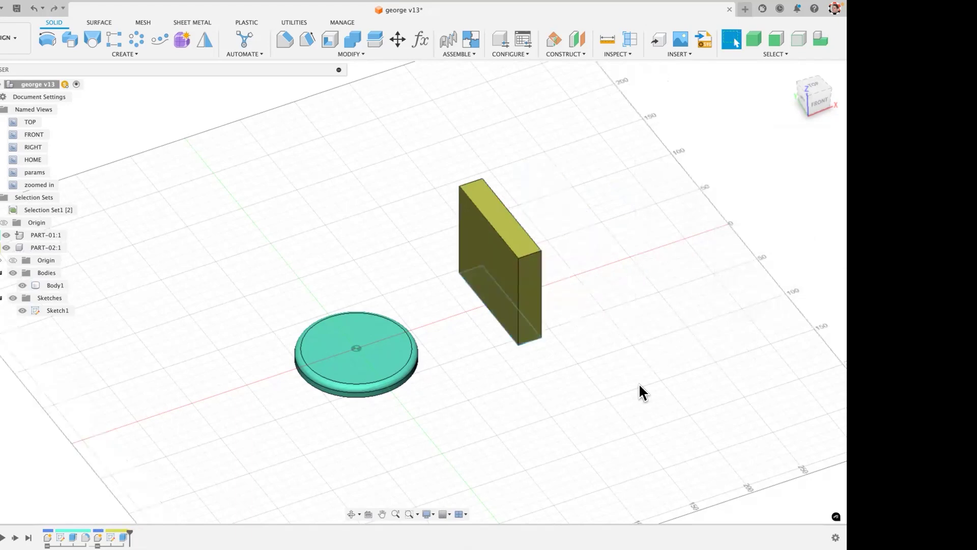
Translate PART-02's body about 44.4 mm along the component X direction, and reopen the move feature to inspect its distances.
key("m")
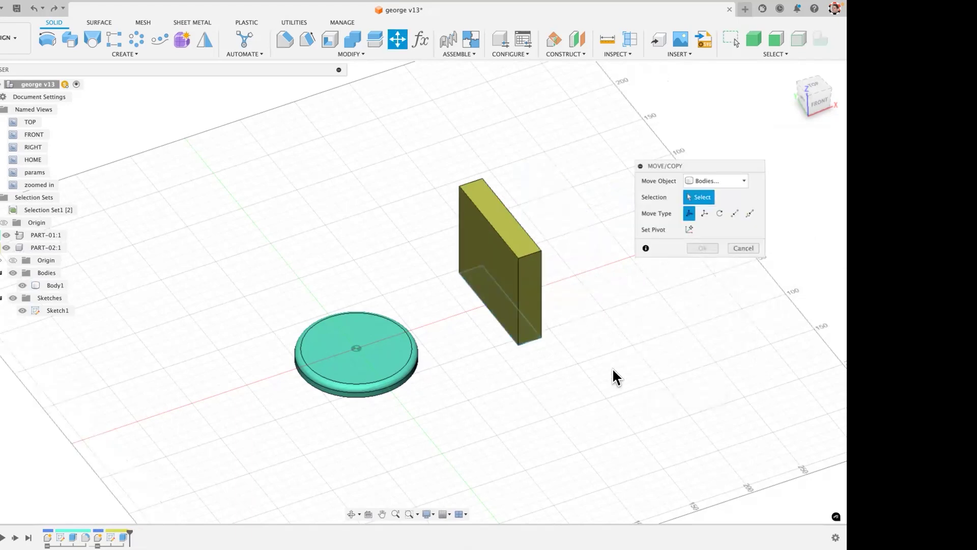
left_click(705, 214)
left_click(514, 243)
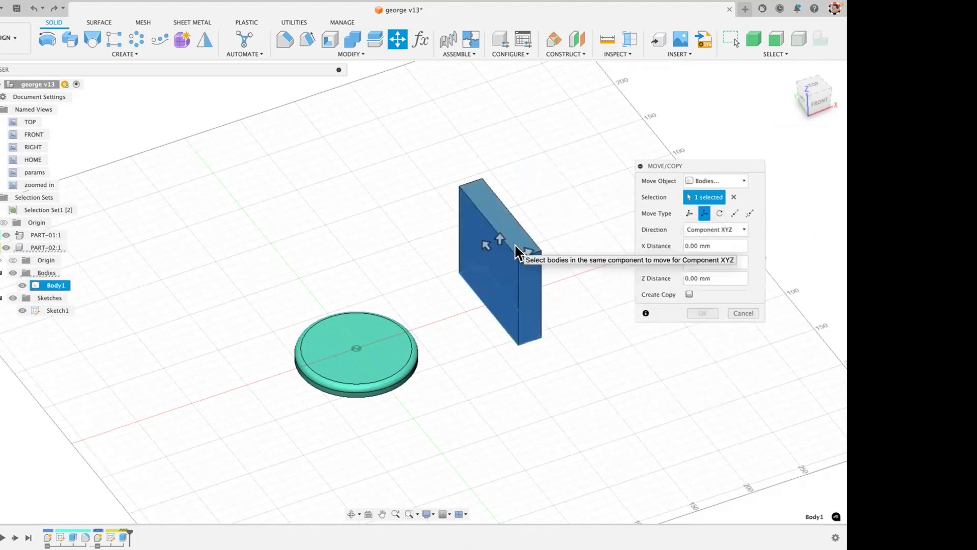
left_click_drag(527, 250, 573, 231)
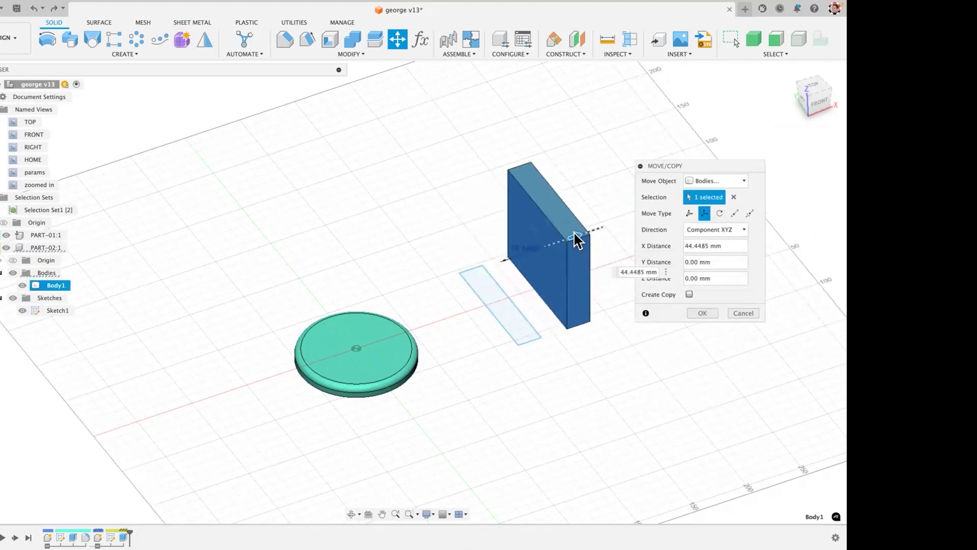
key("Return")
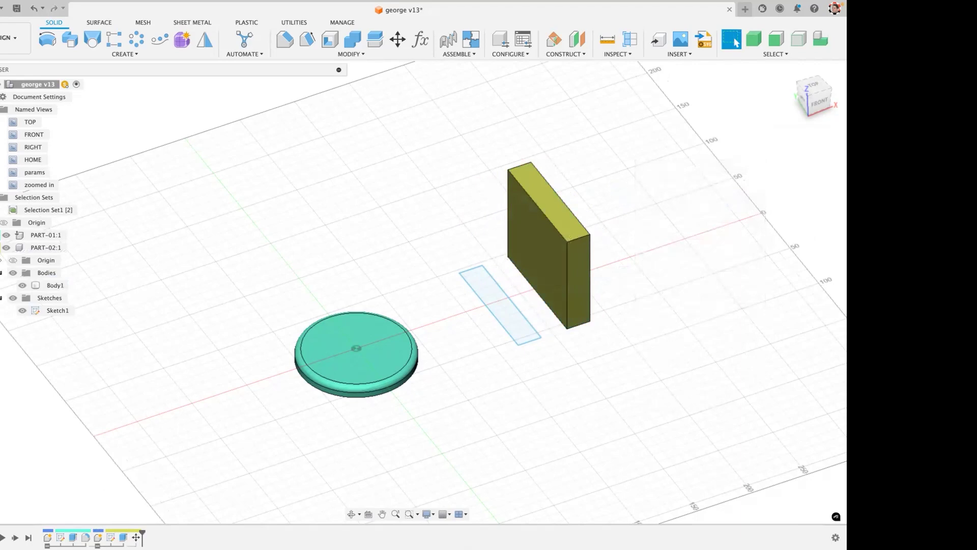
double_click(135, 536)
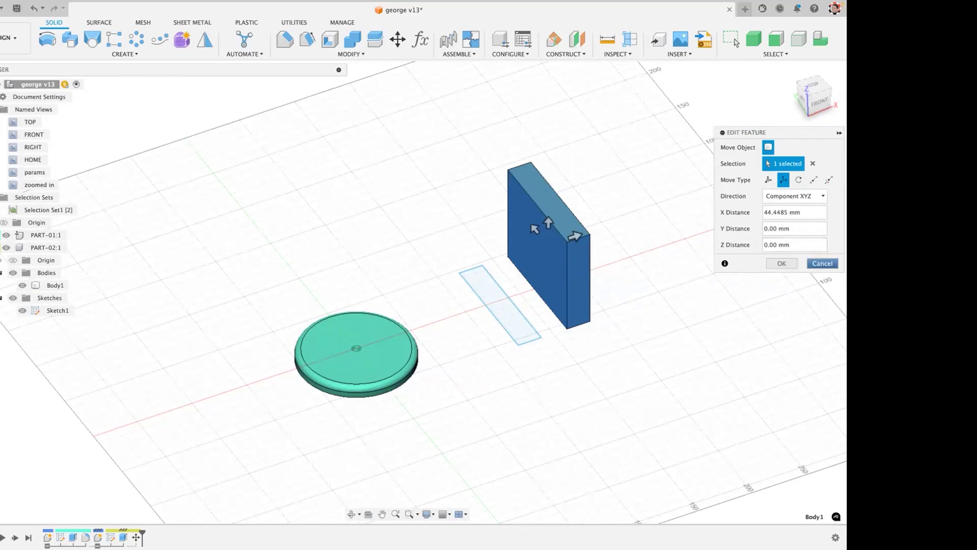
left_click(822, 263)
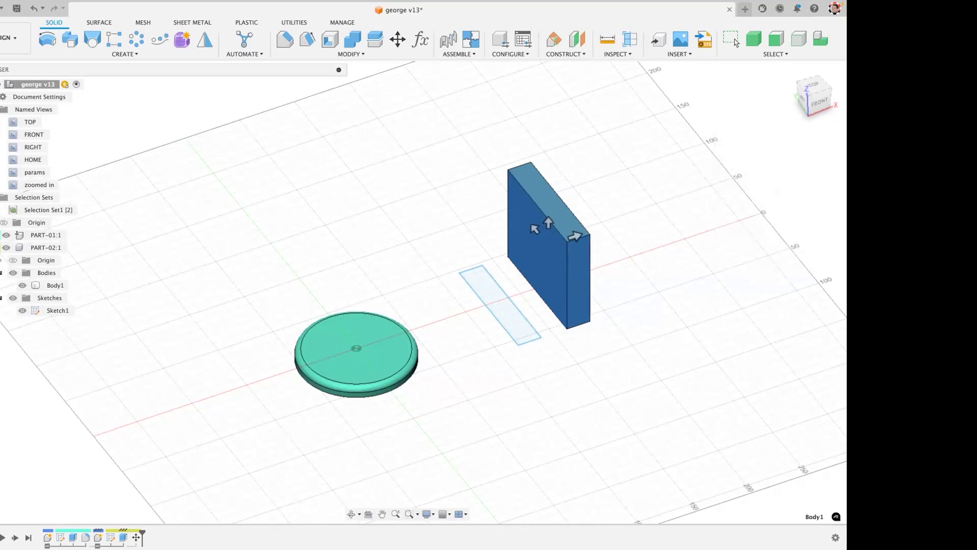
Undo the translate move of PART-02's body, keeping PART-01 visible.
key("super+z")
key("super+z")
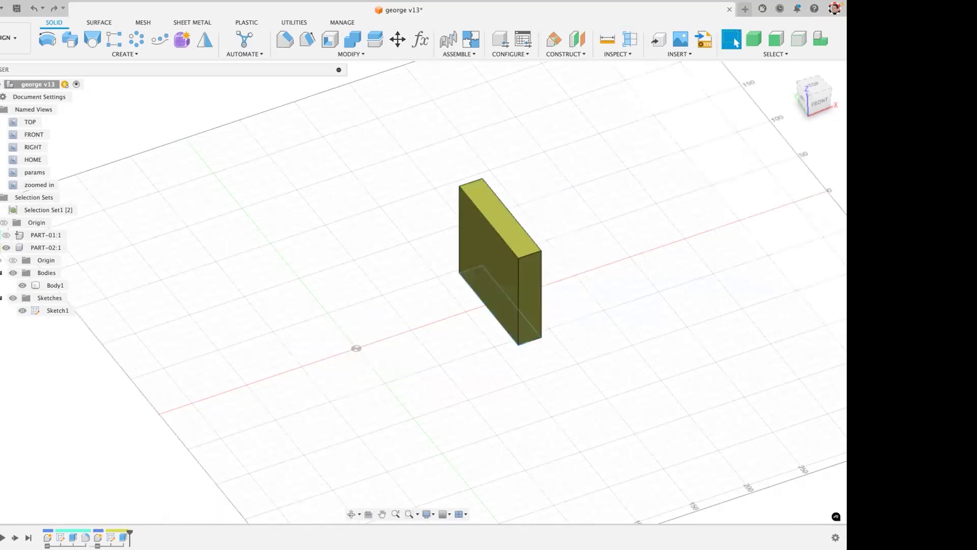
key("super+z")
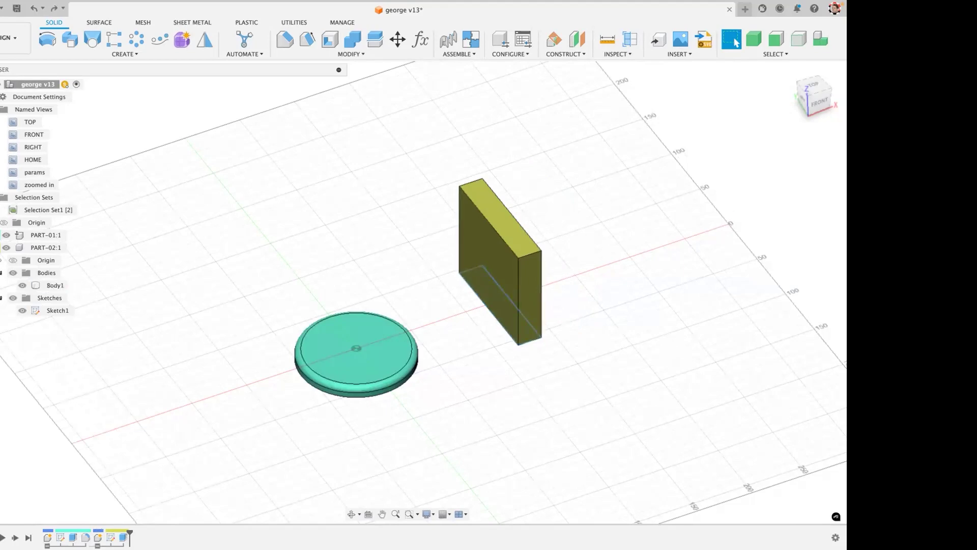
Align PART-02's body, with the object type set to Bodies, from its bottom face center to the center of PART-01's disc.
left_click(351, 54)
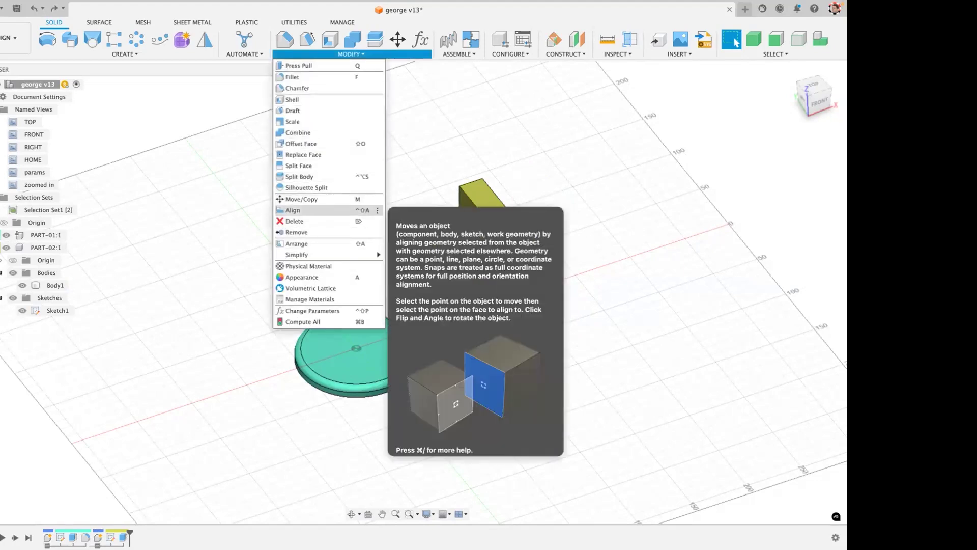
left_click(292, 210)
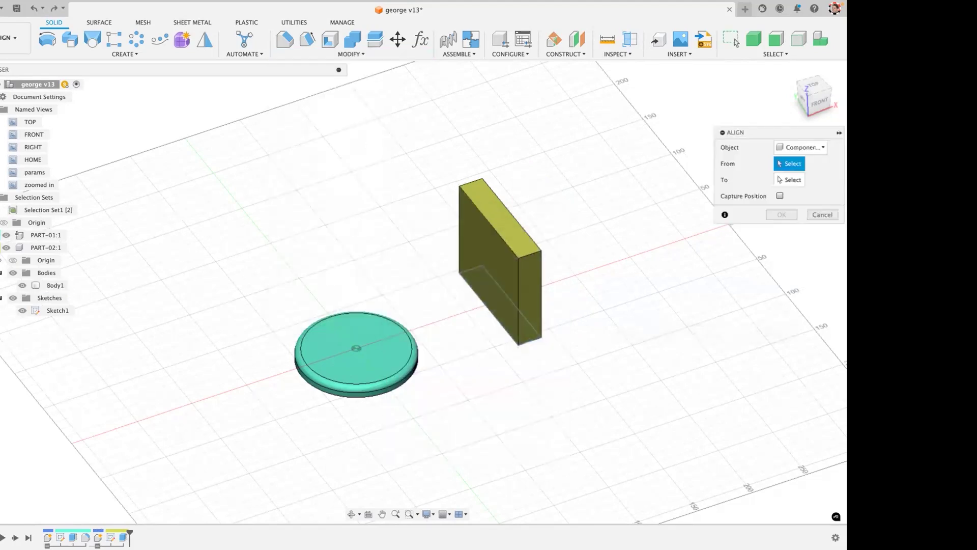
left_click(800, 147)
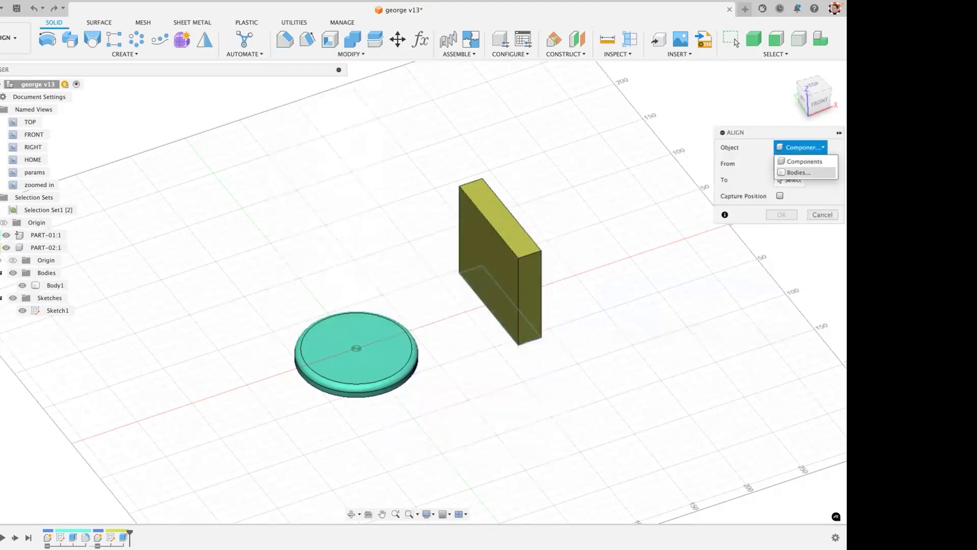
left_click(799, 173)
middle_click_drag(681, 322, 708, 158, "shift")
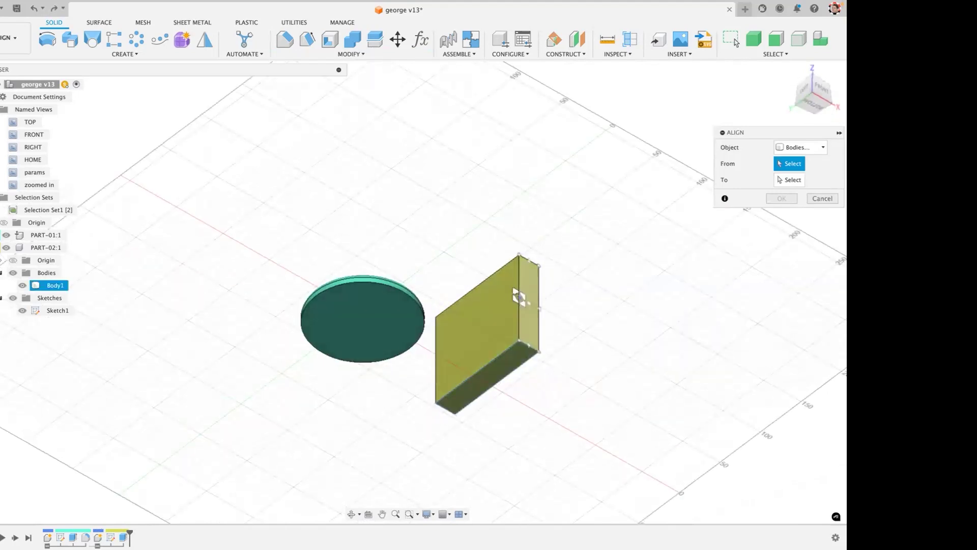
left_click(487, 377)
middle_click_drag(487, 377, 521, 468, "shift")
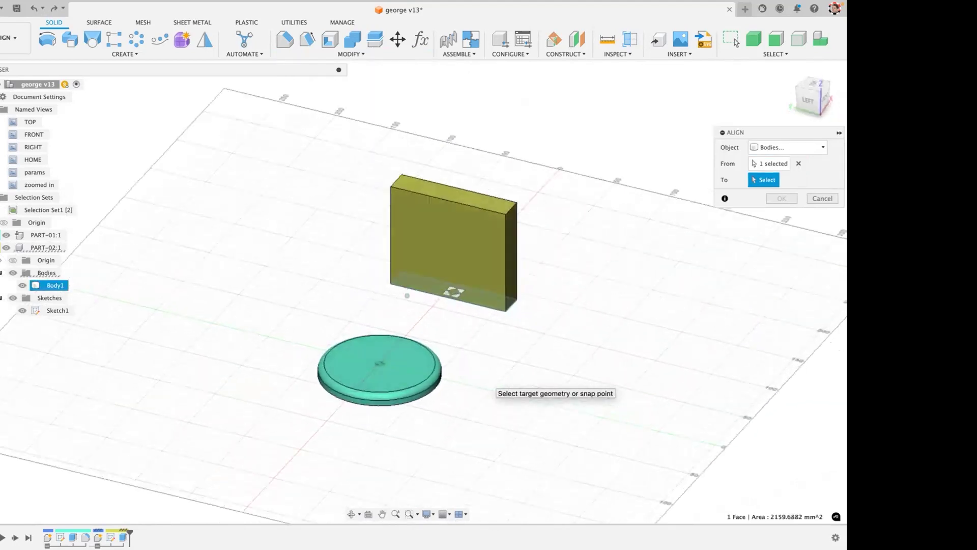
left_click(381, 363)
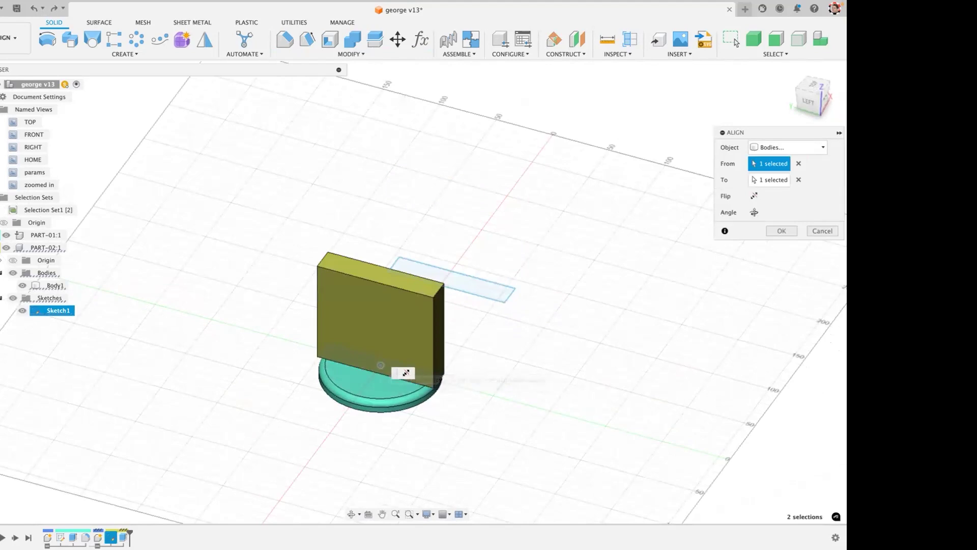
left_click(782, 231)
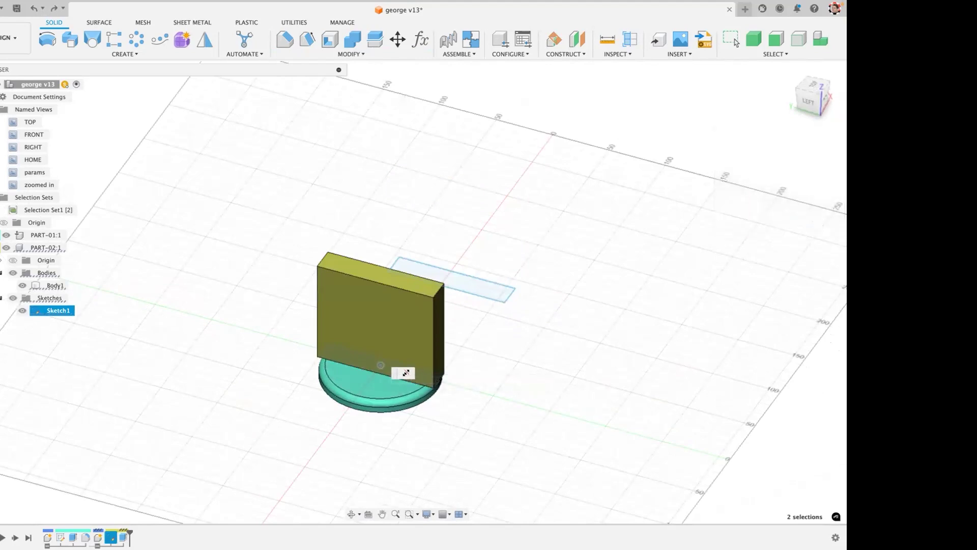
middle_click_drag(782, 230, 784, 196)
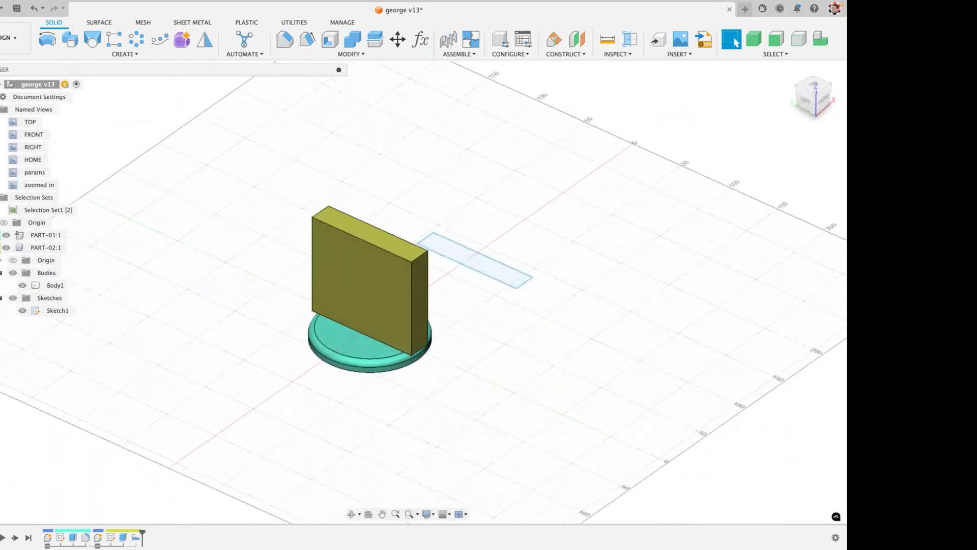
middle_click_drag(647, 229, 570, 239, "shift")
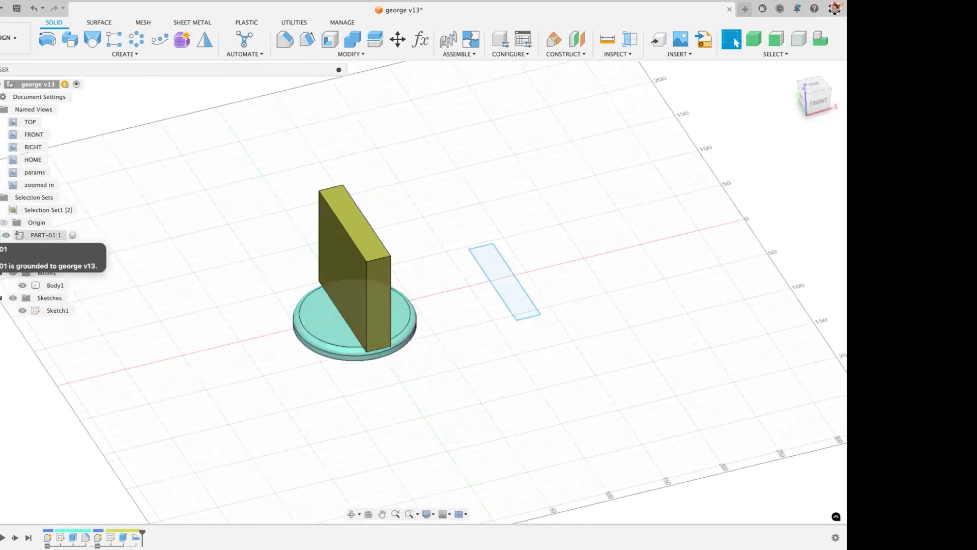
left_click(19, 236)
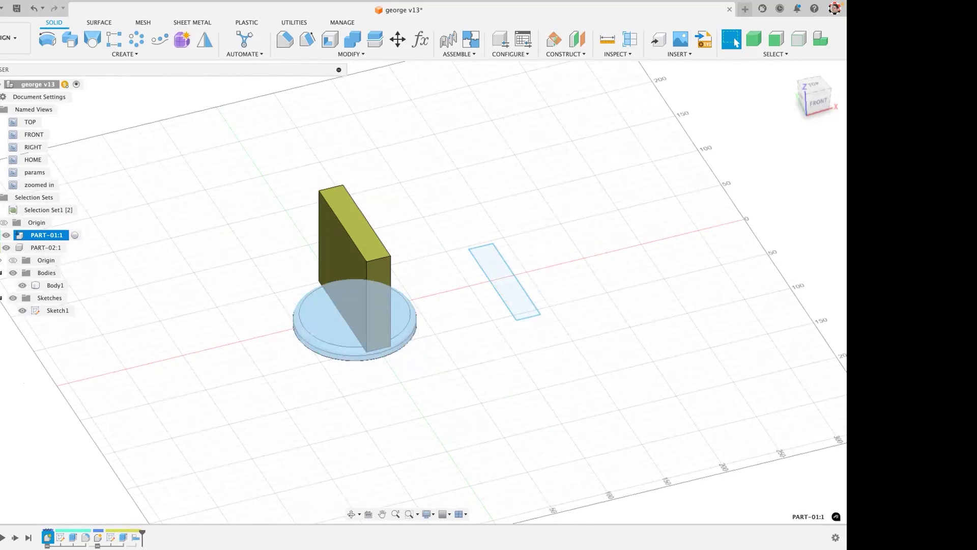
key("m")
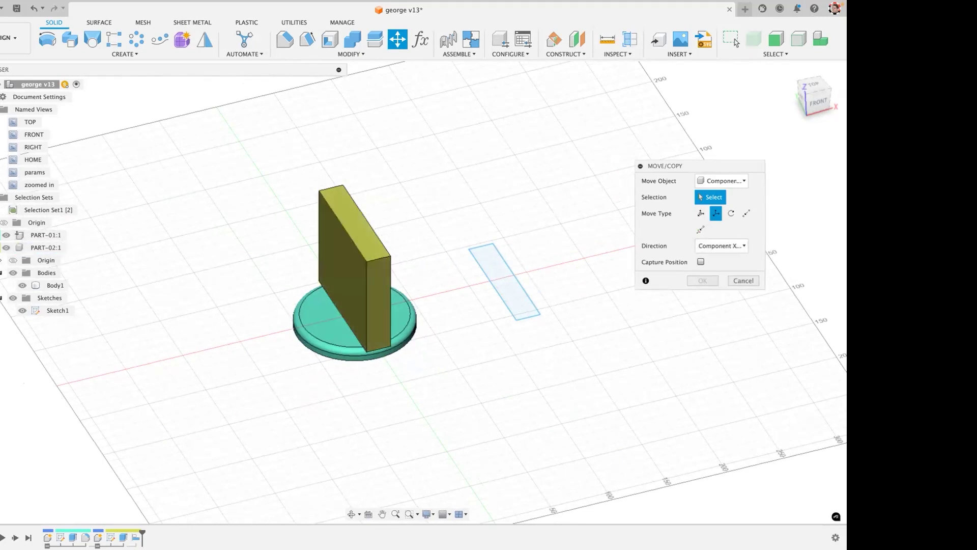
left_click(731, 39)
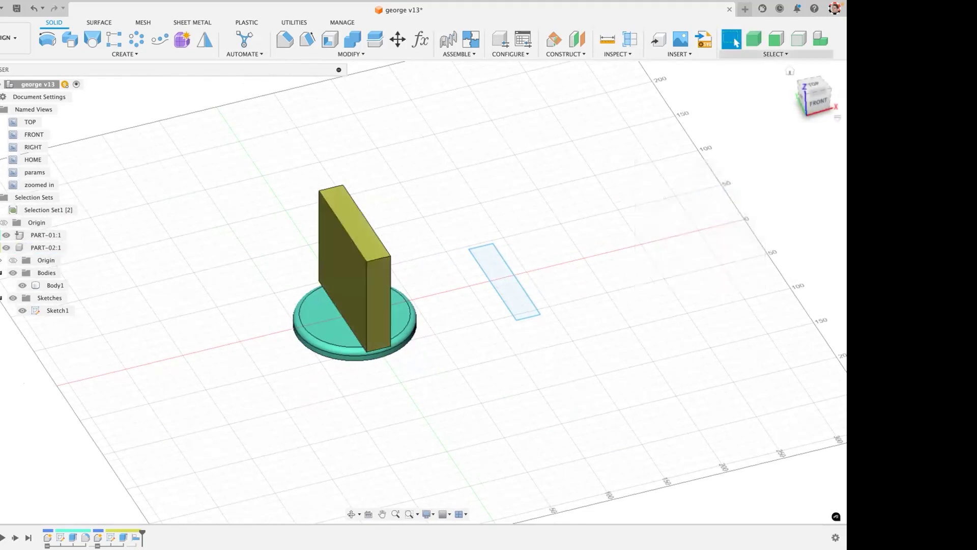
left_click(763, 54)
mouse_move(727, 143)
key("Escape")
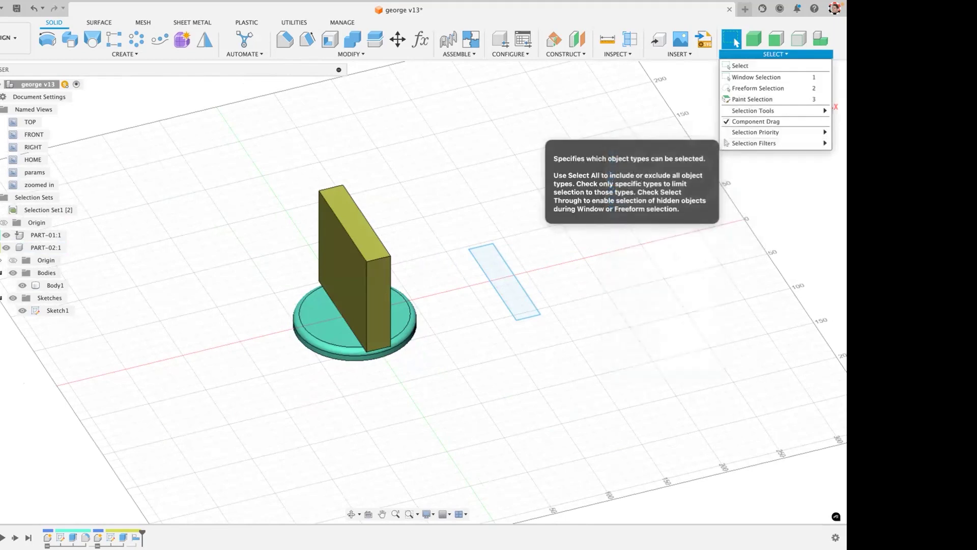
Try to move the grounded PART-01 with the move object type set to Components.
key("m")
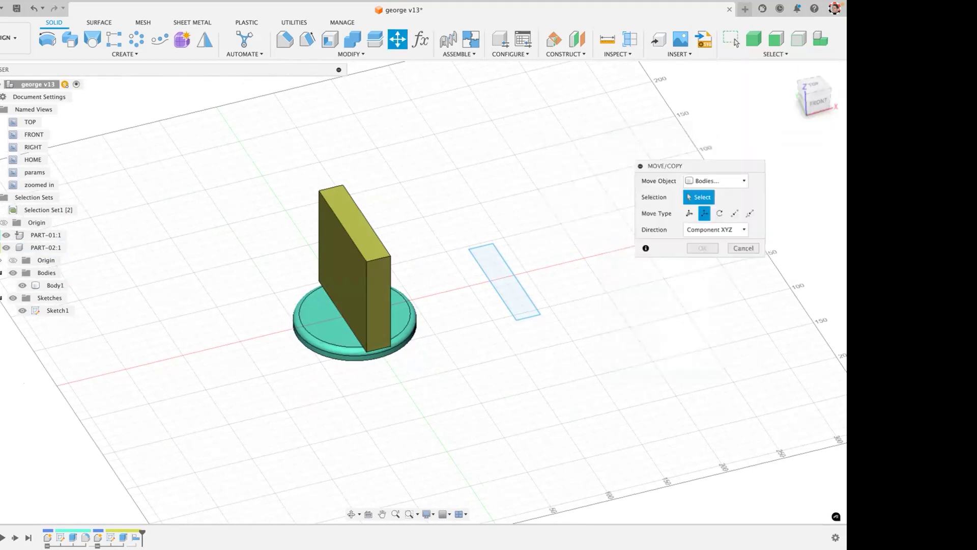
left_click(722, 180)
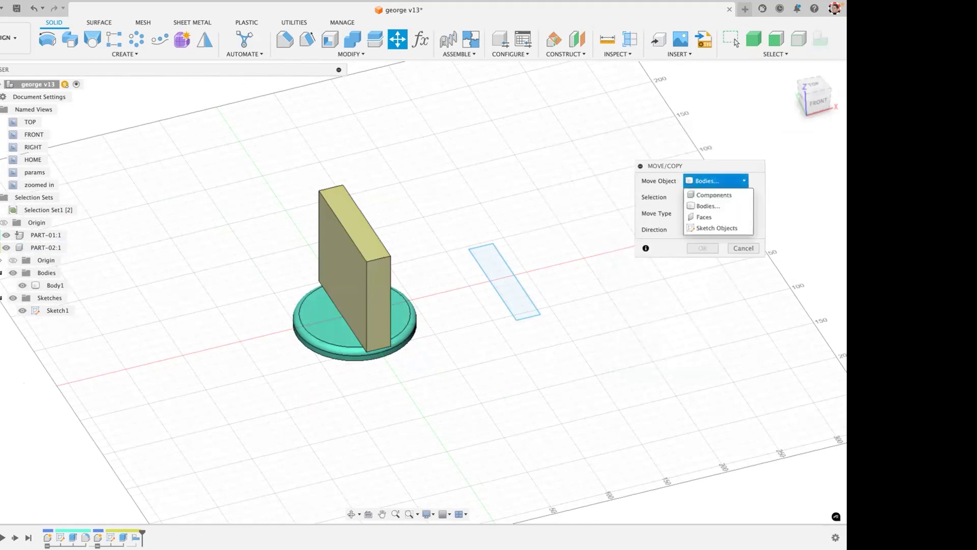
left_click(718, 196)
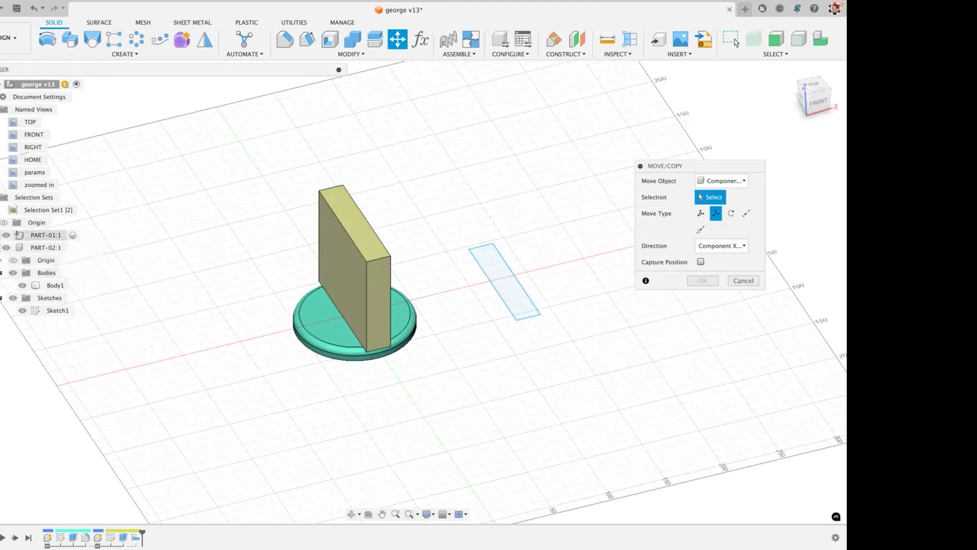
left_click(736, 42)
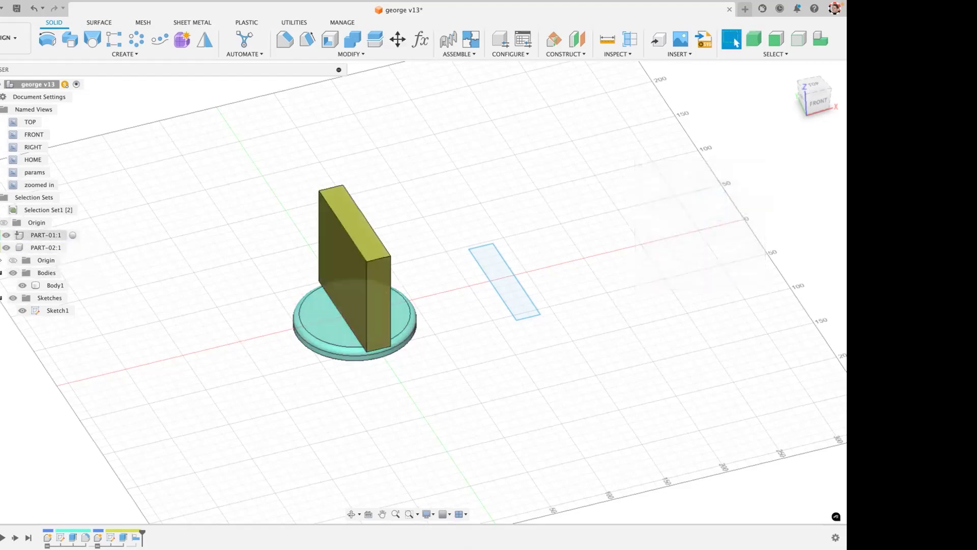
Unground PART-01 from its parent and translate the component about -122.9 mm along X.
right_click(21, 235)
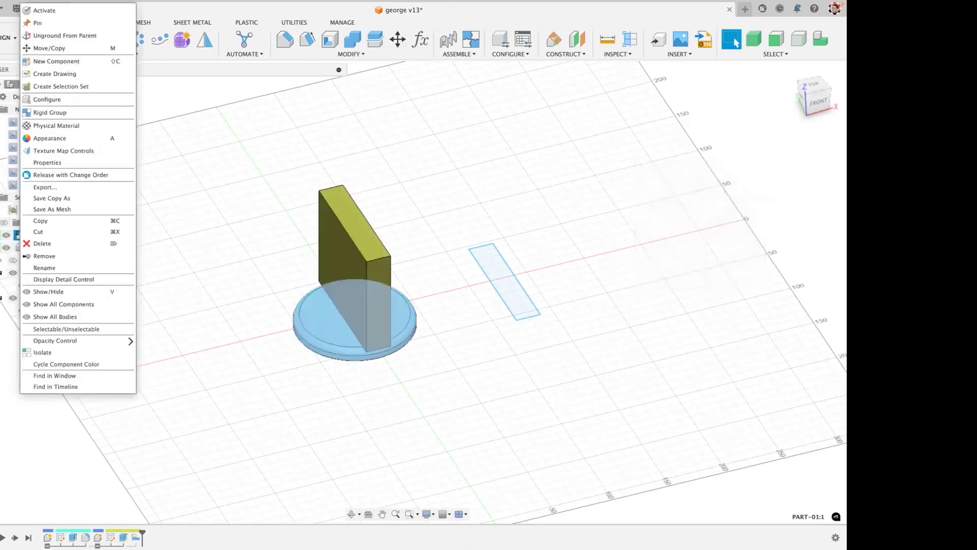
key("Escape")
key("m")
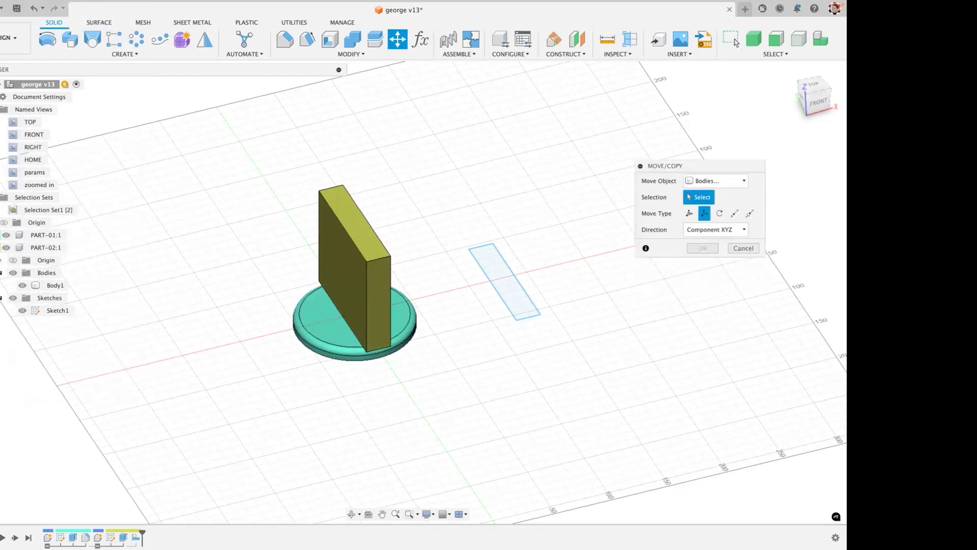
left_click(715, 181)
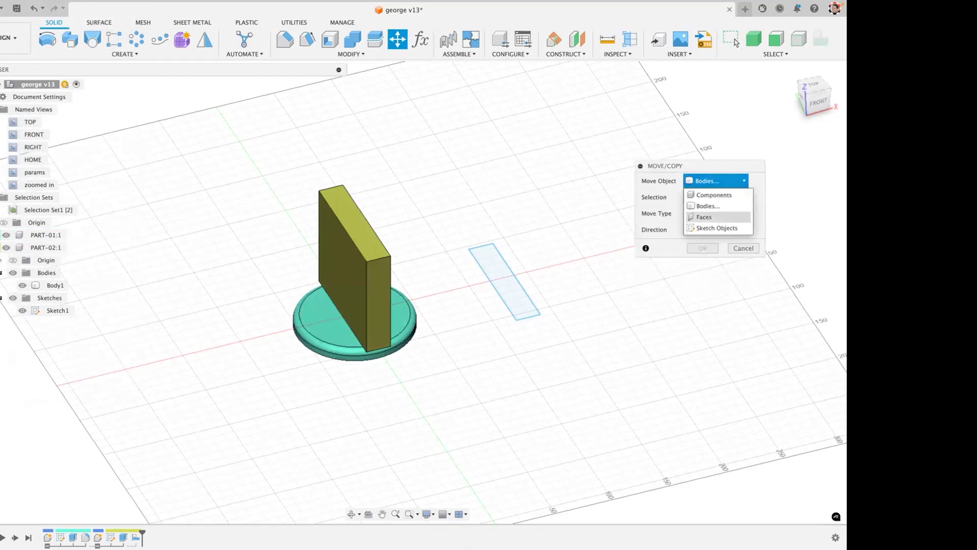
left_click(714, 195)
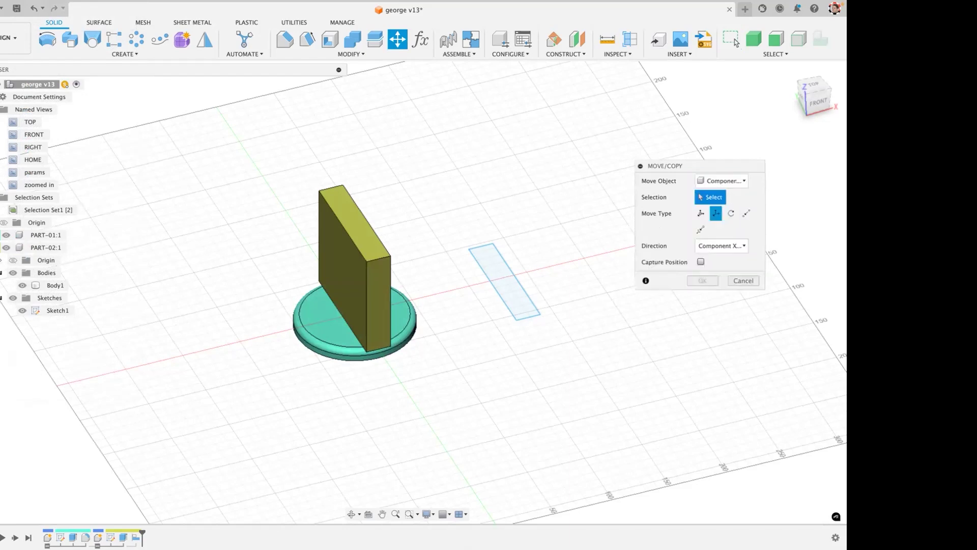
left_click(46, 235)
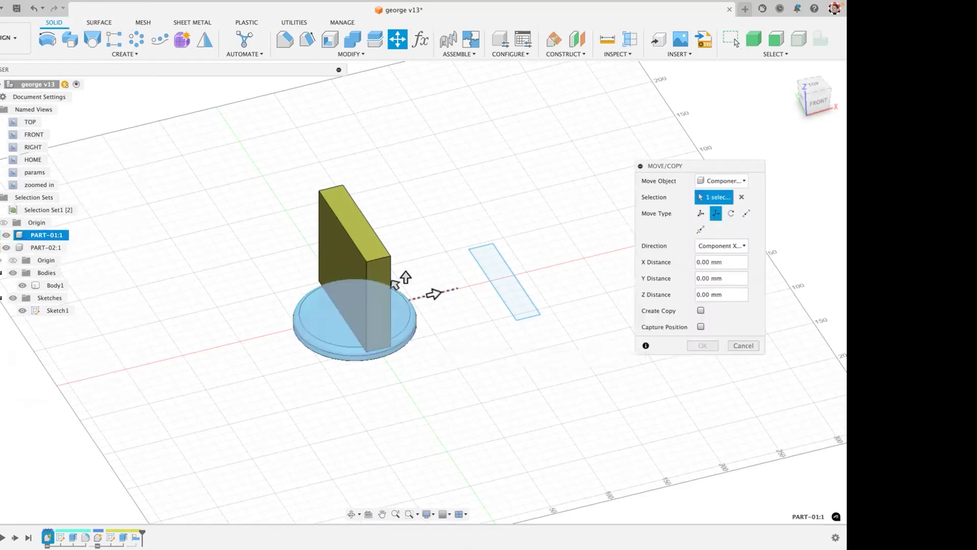
left_click_drag(432, 294, 303, 326)
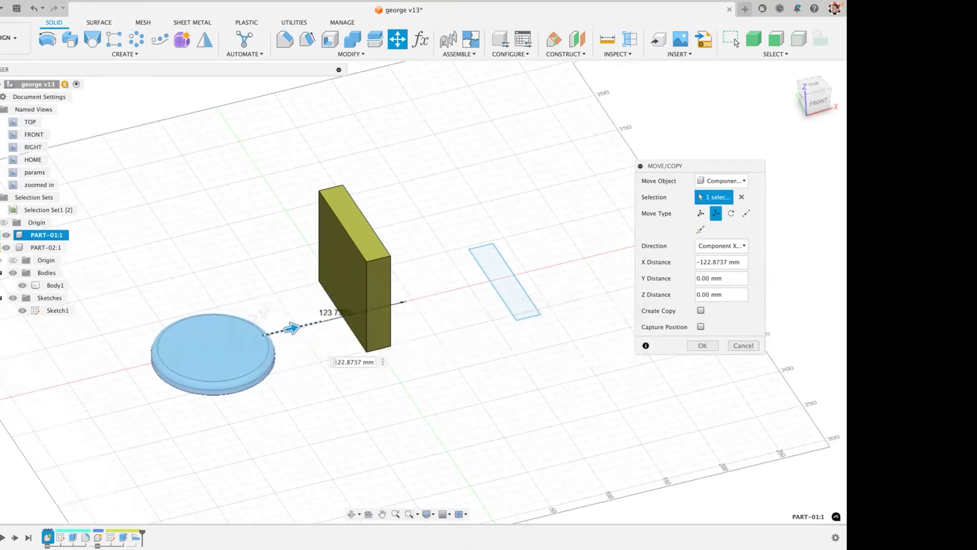
key("Return")
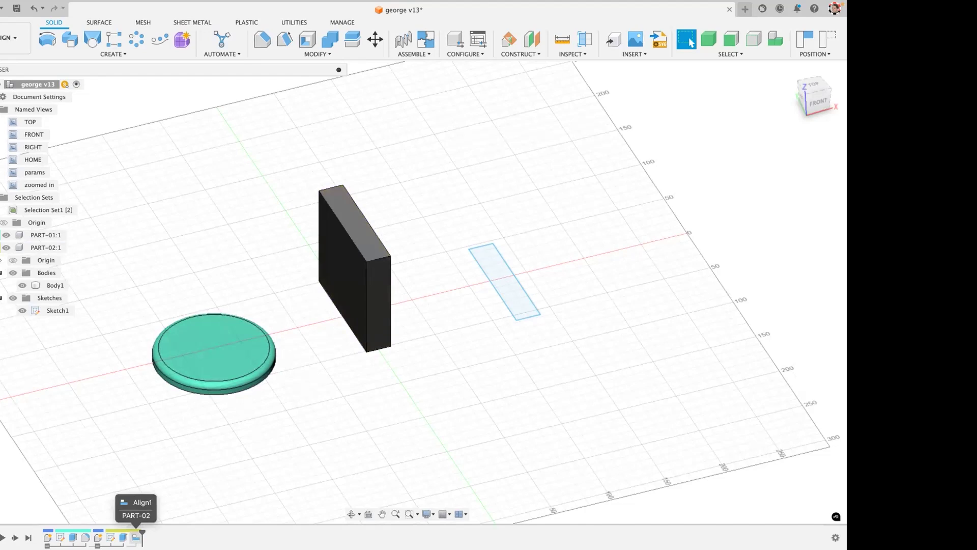
Reopen PART-02's Align feature to inspect its From and To references.
double_click(135, 537)
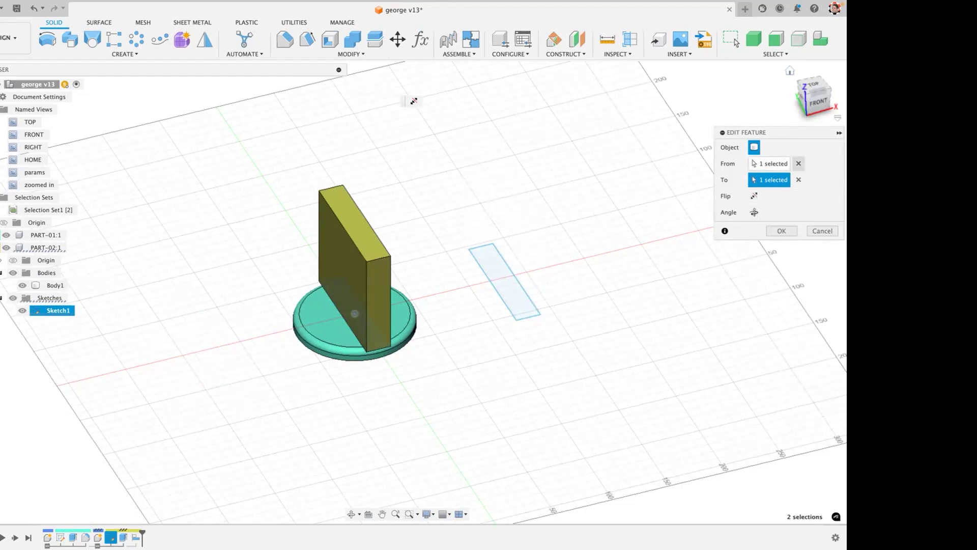
key("Escape")
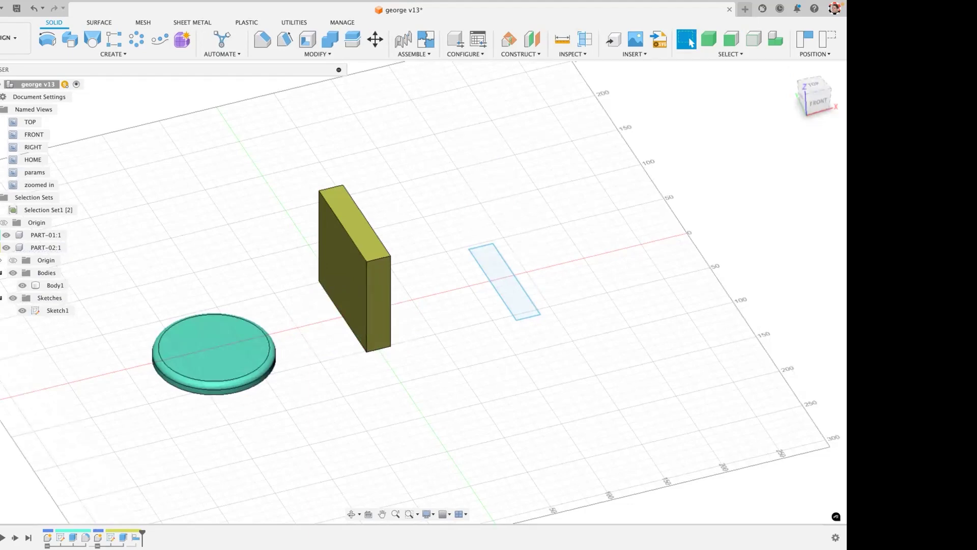
Undo PART-01's component move and ungrounding together with the alignment of PART-02's body.
left_click(42, 8)
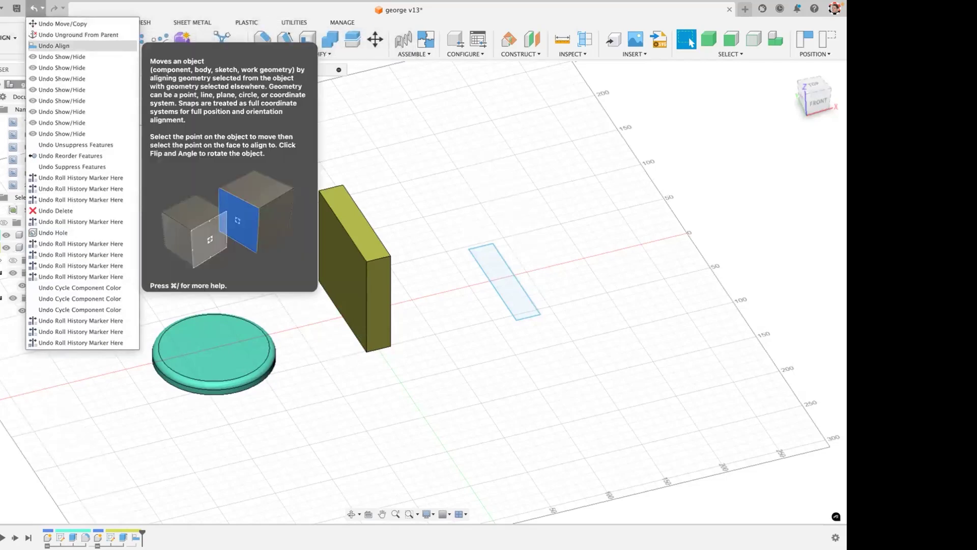
left_click(61, 23)
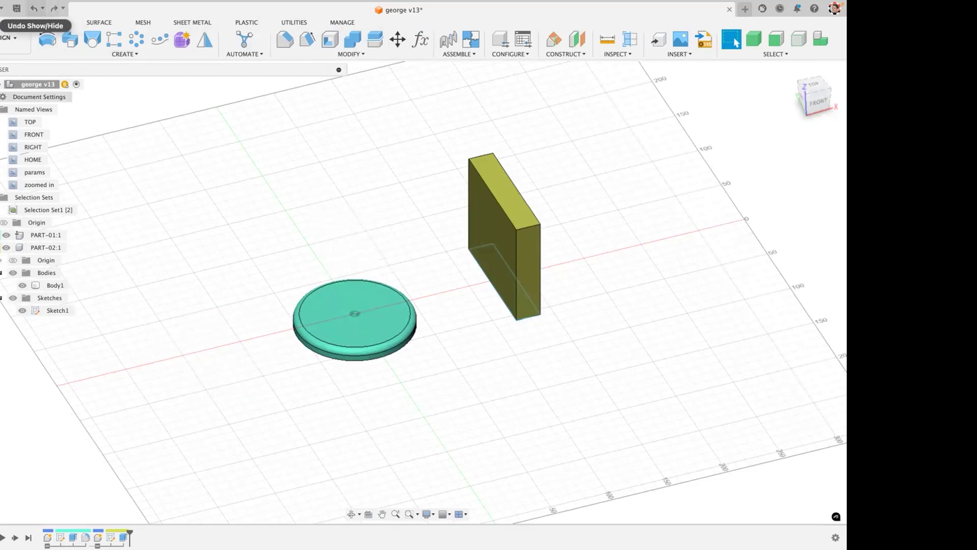
left_click(43, 8)
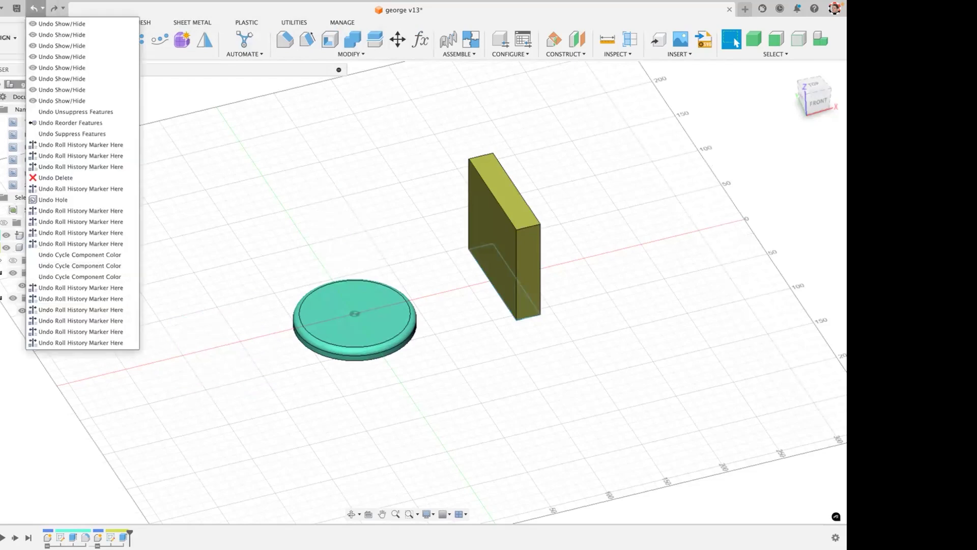
key("Escape")
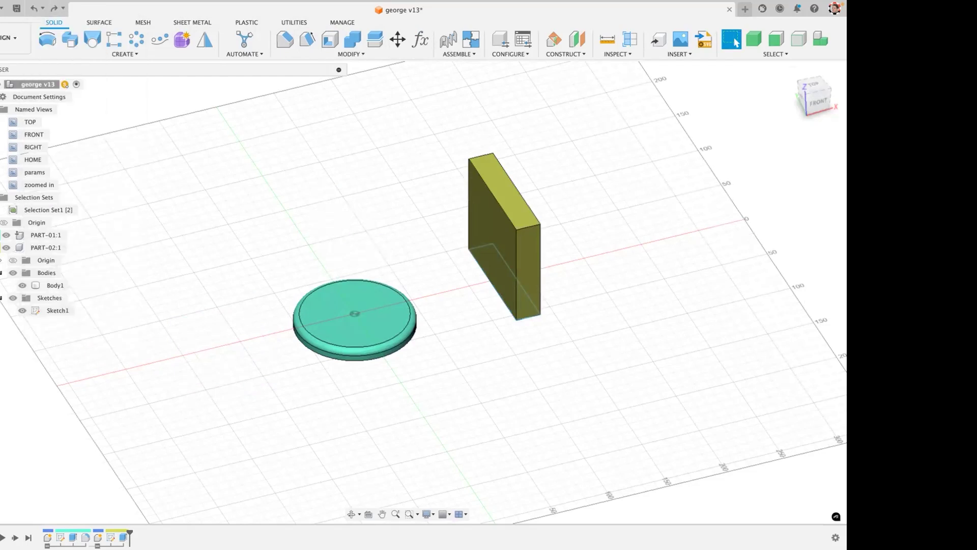
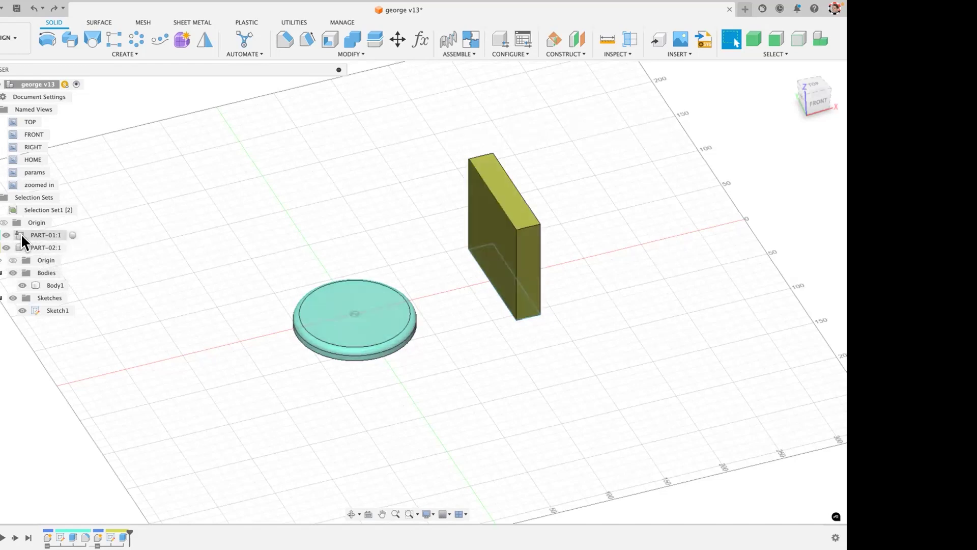
Examine PART-01's grounding option and its relation to the root component.
right_click(20, 234)
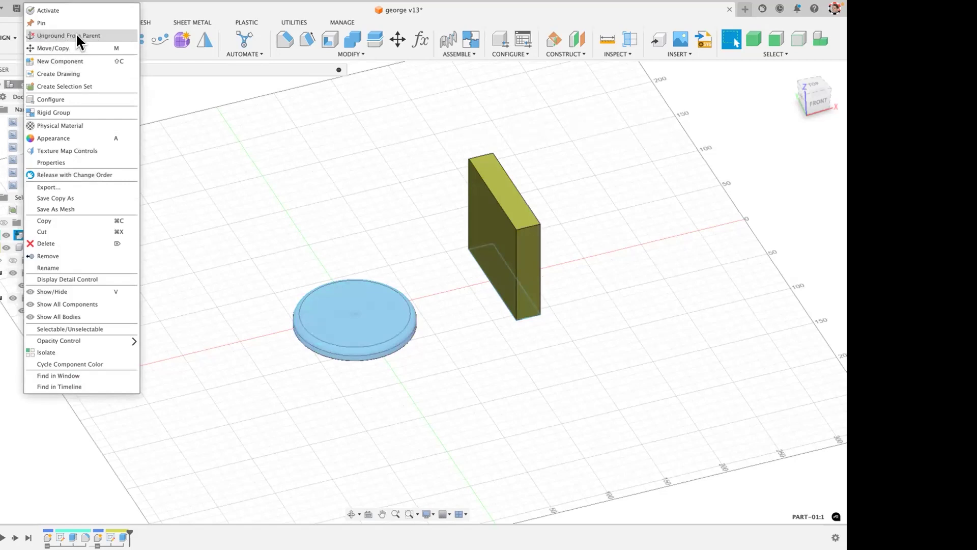
left_click(206, 204)
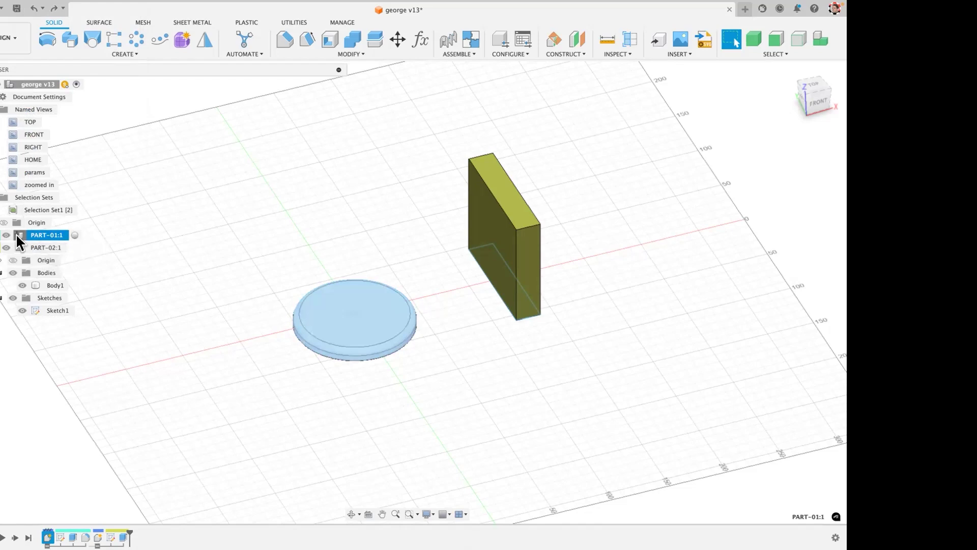
double_click(11, 83)
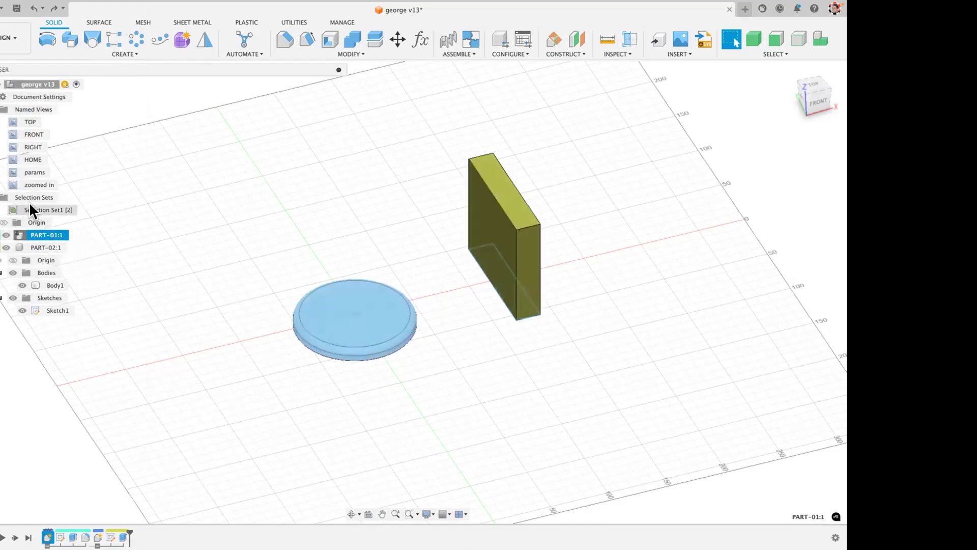
double_click(17, 233)
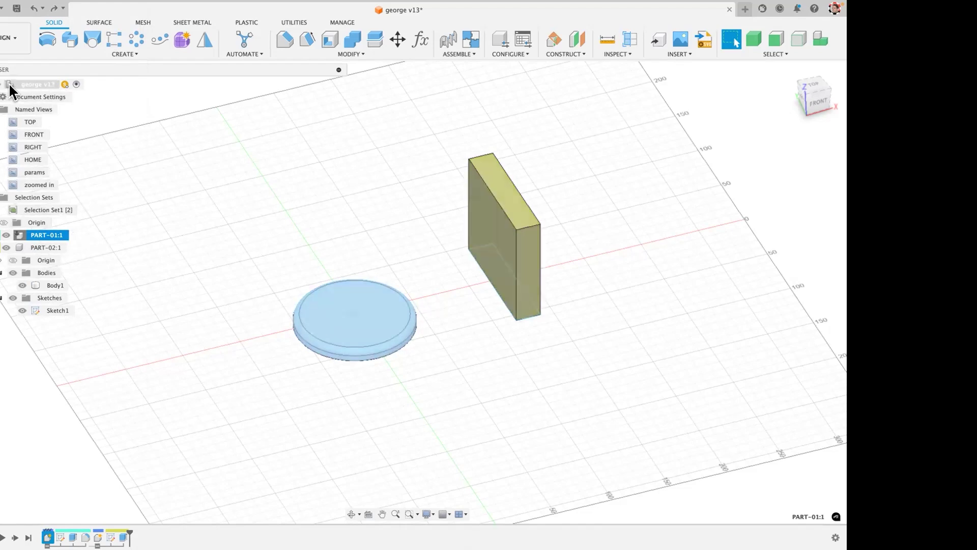
double_click(10, 87)
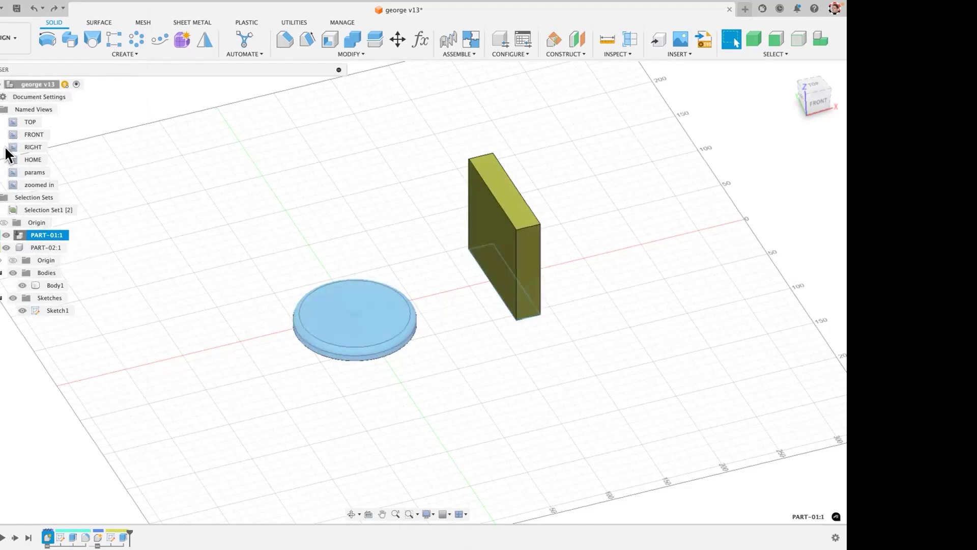
left_click(189, 239)
left_click(500, 272)
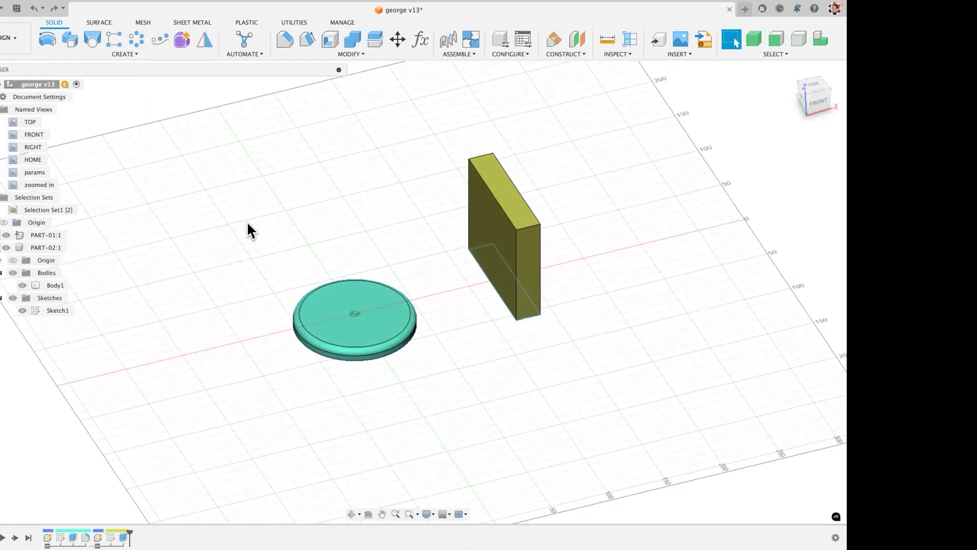
Start a Joint, hide PART-02's Sketch1, and review the available joint motion types.
left_click(454, 55)
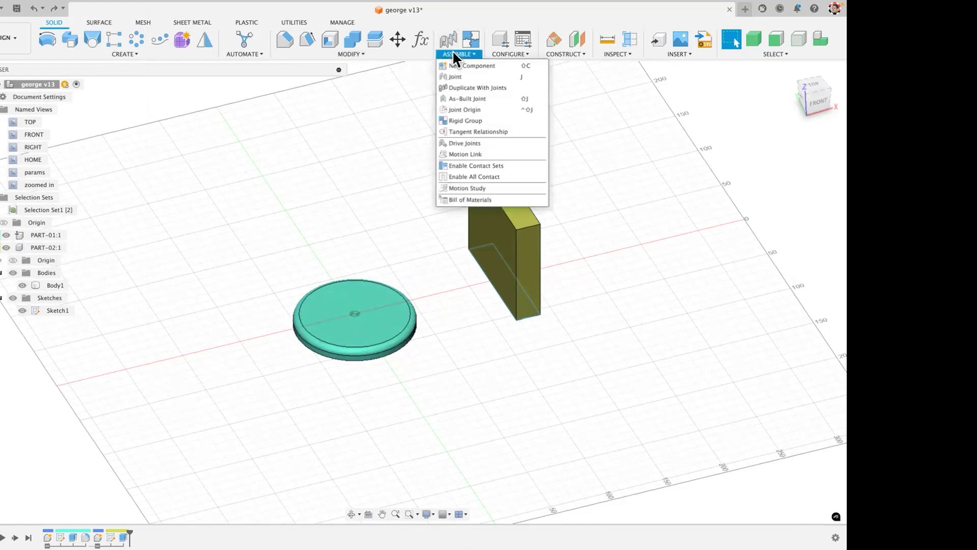
left_click(457, 76)
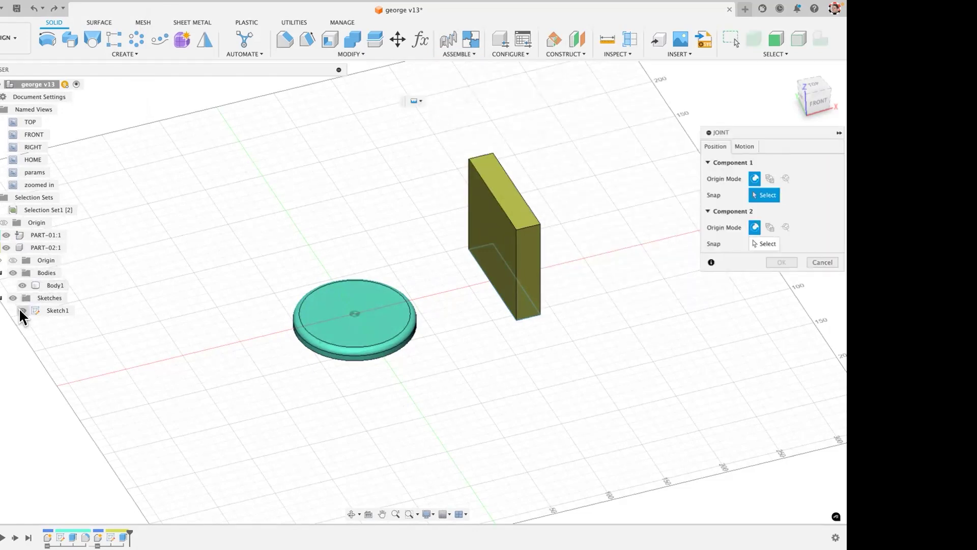
left_click(2, 234)
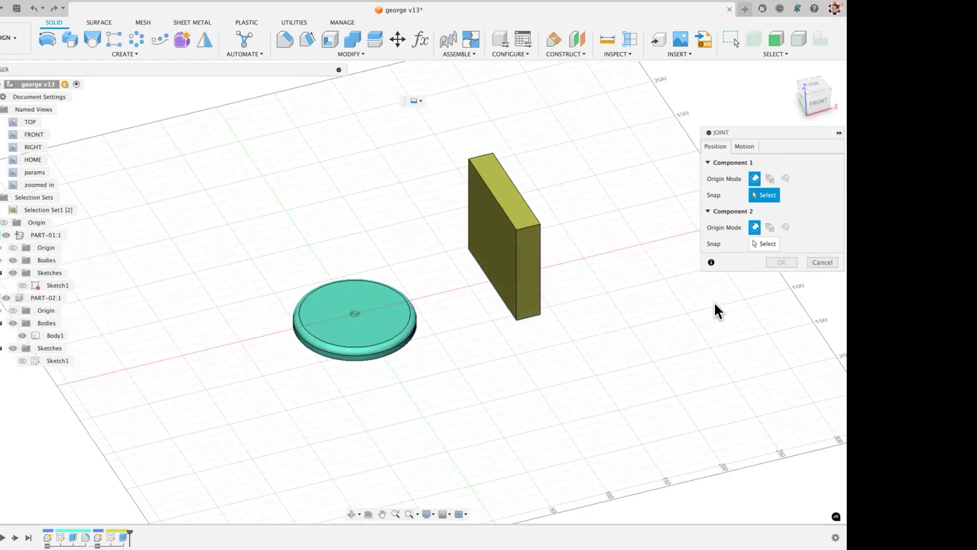
left_click(743, 142)
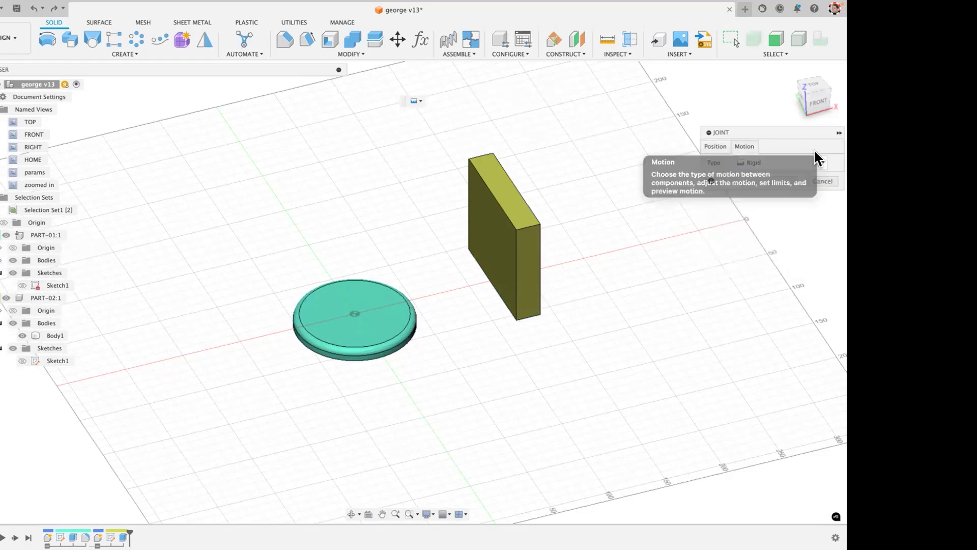
left_click(781, 163)
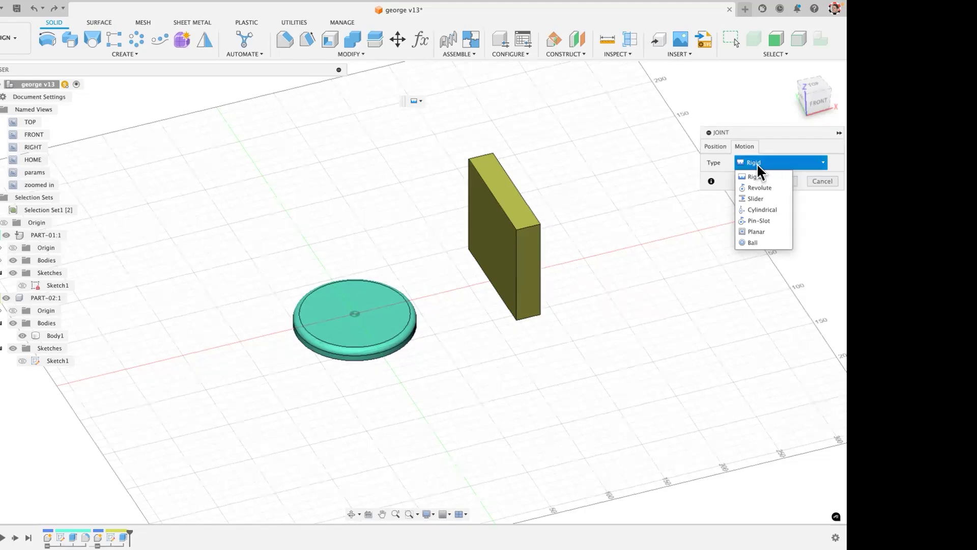
Snap the joint from the centre of PART-02's underside to the centre of PART-01's upper circular face.
left_click(714, 146)
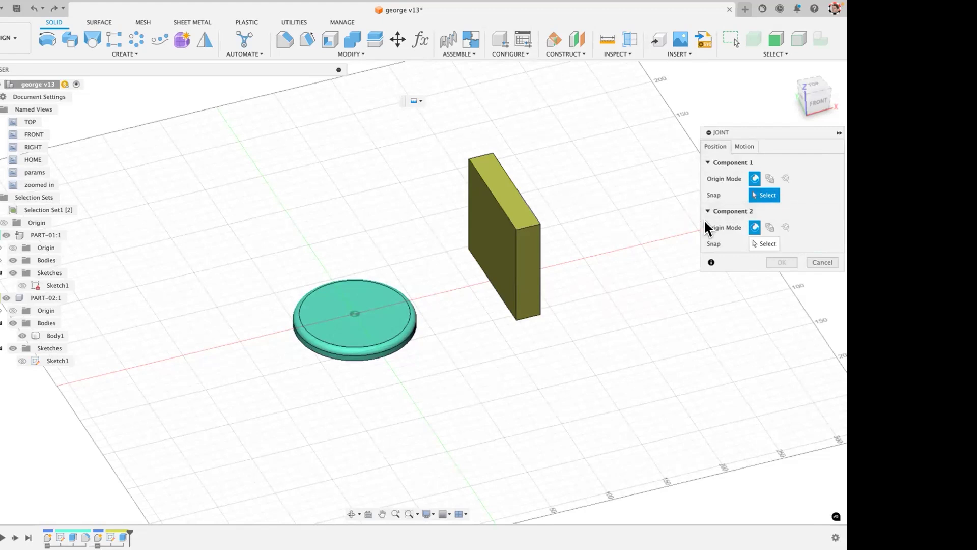
middle_click_drag(615, 327, 533, 326, "shift")
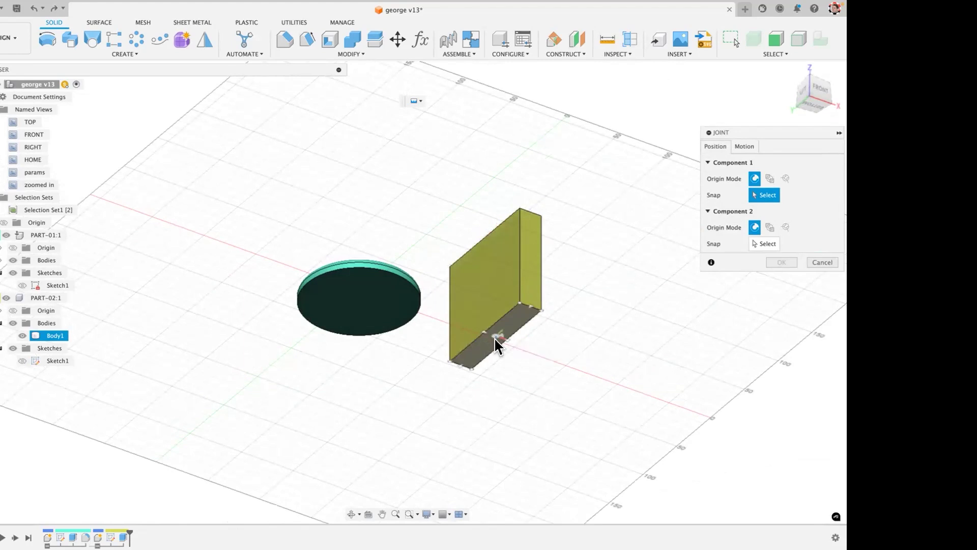
left_click(494, 338)
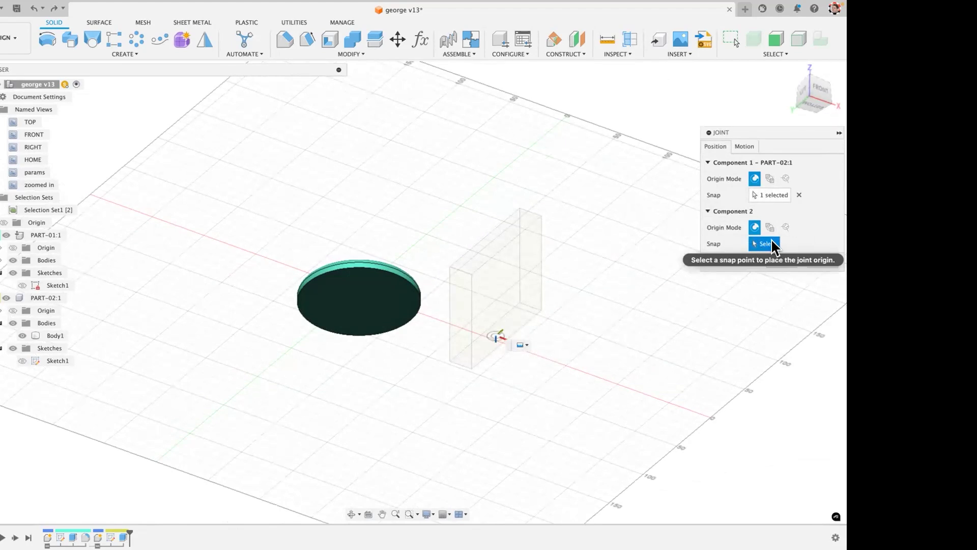
scroll(616, 244, "up", 10, "shift")
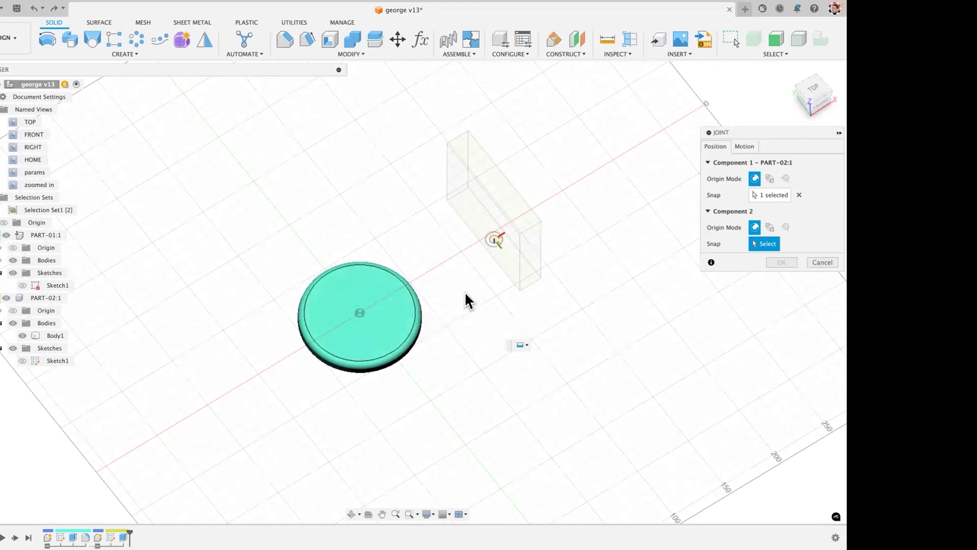
left_click(359, 311)
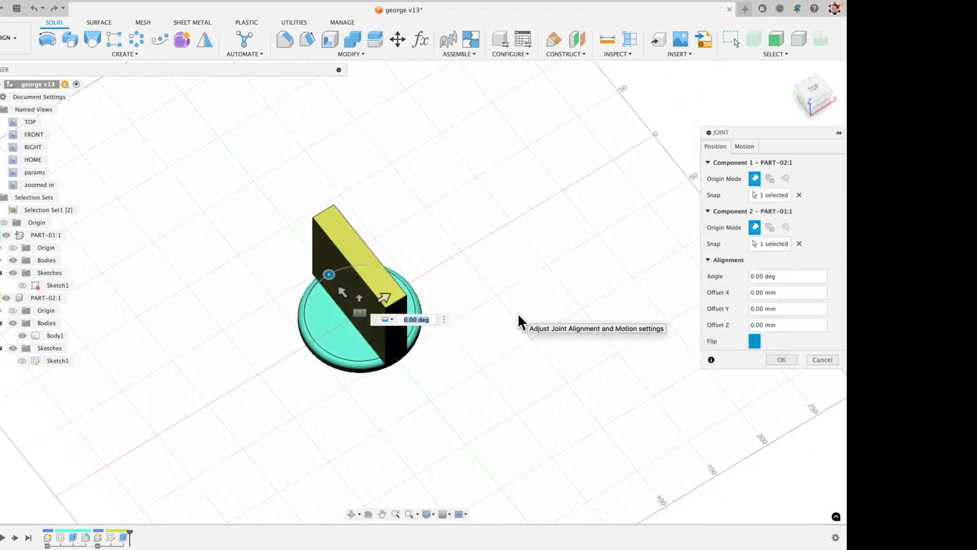
Toggle the joint's flip to compare both orientations, leaving PART-02 standing above the PART-01 disc.
scroll(518, 313, "down", 10, "shift")
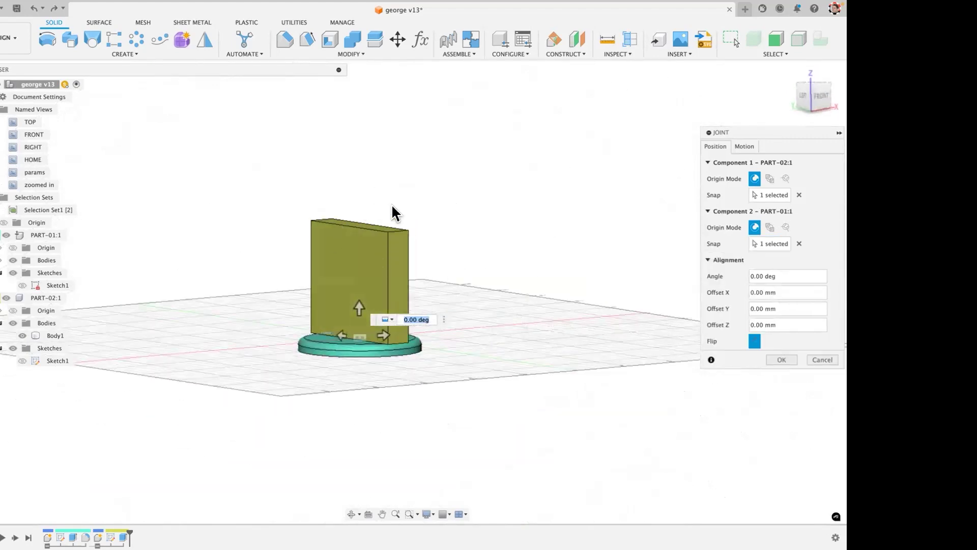
left_click(755, 341)
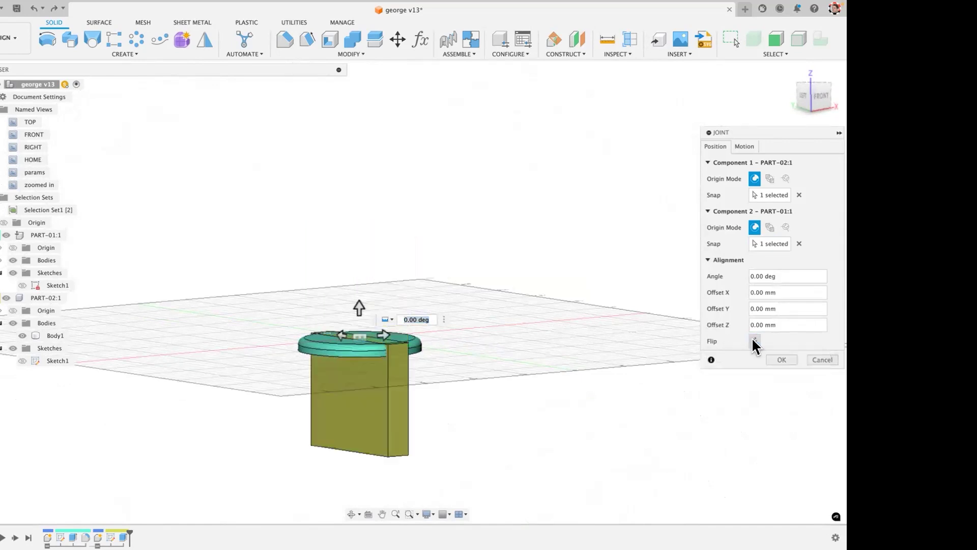
left_click(754, 339)
left_click(754, 340)
left_click(754, 339)
scroll(506, 279, "right", 10, "shift")
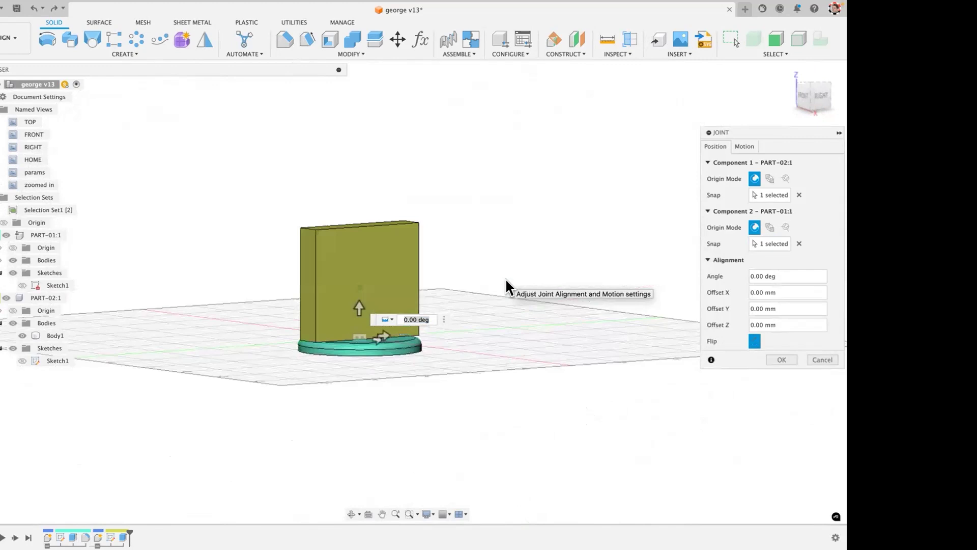
scroll(506, 279, "down", 10, "shift")
middle_click_drag(506, 280, 505, 280, "shift")
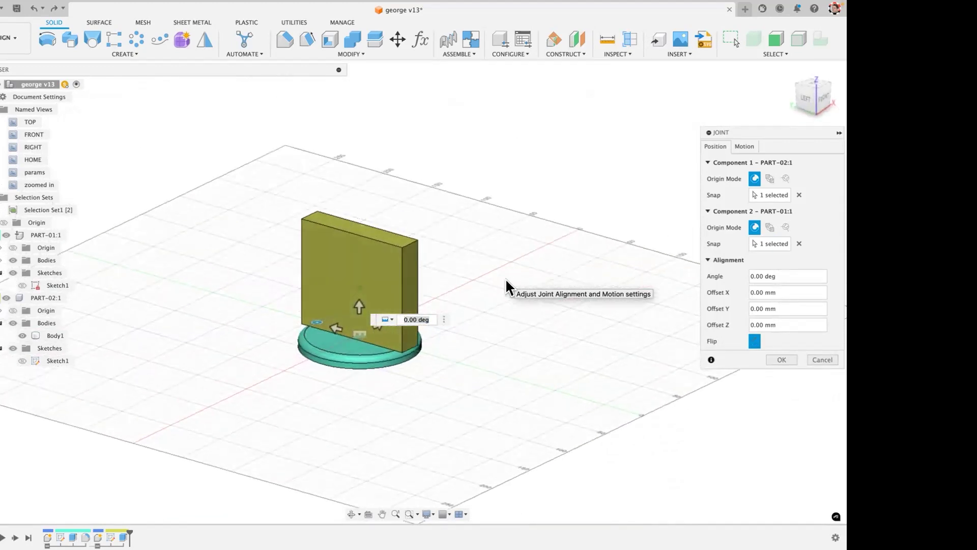
left_click(754, 341)
left_click(754, 341)
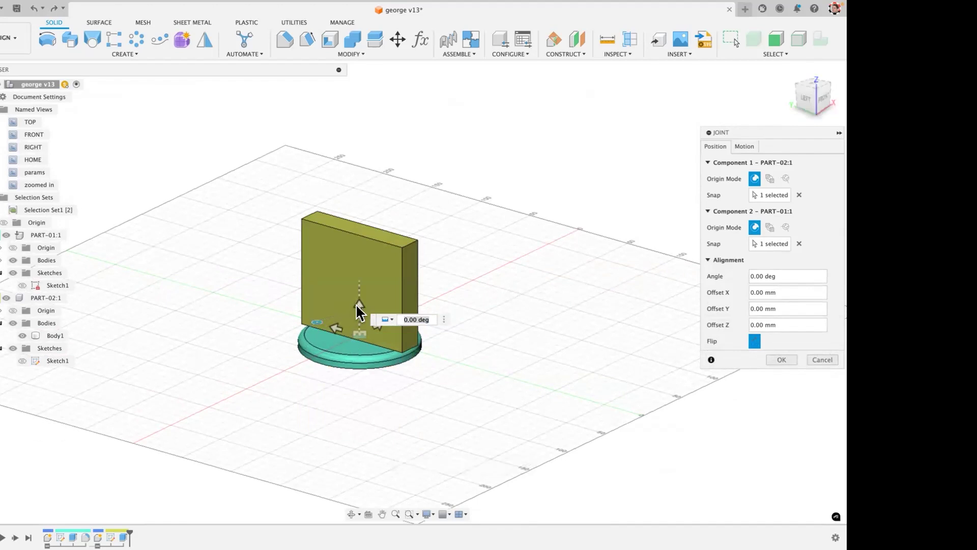
Try joint Z offsets of about 59 mm and 30 mm on PART-02, and return the offset to 0.
left_click_drag(359, 307, 368, 237)
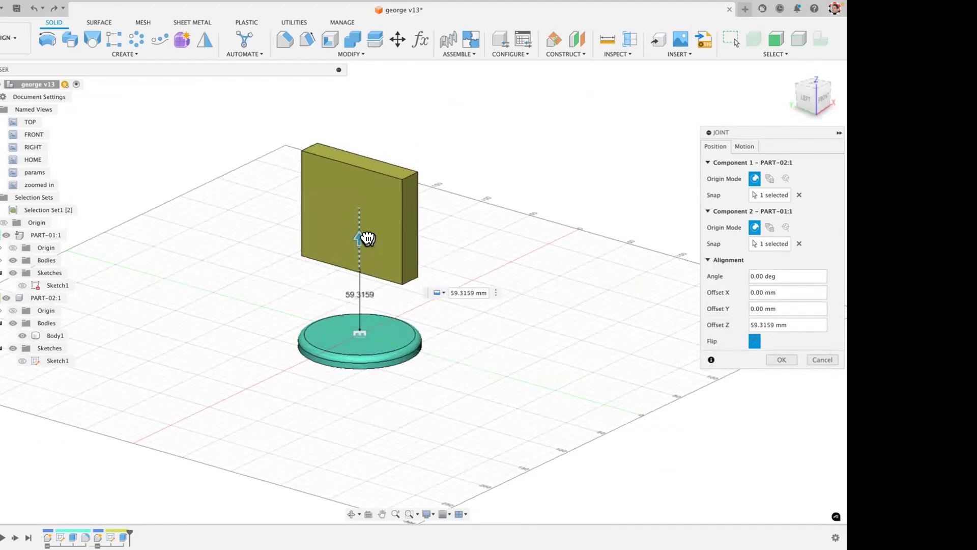
double_click(797, 323)
left_click(797, 324)
type("0")
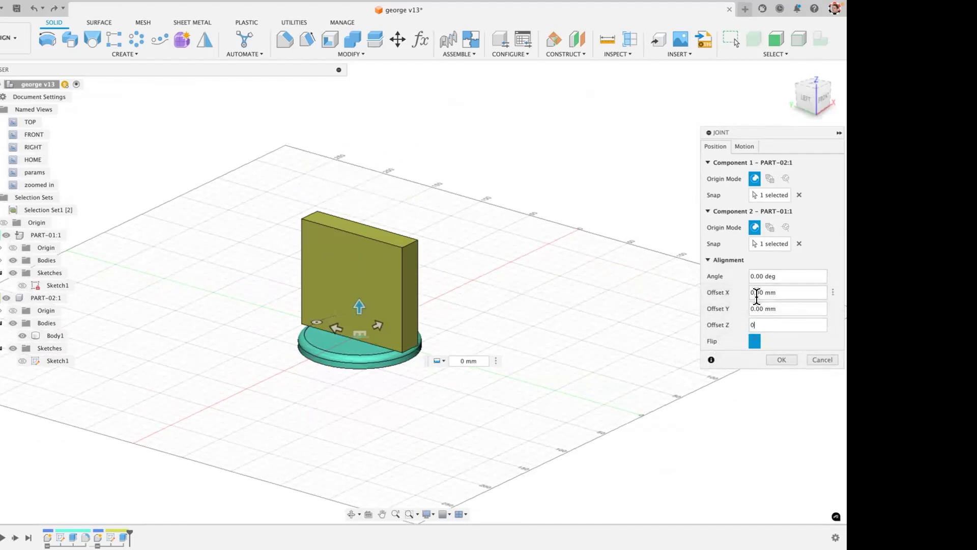
double_click(769, 324)
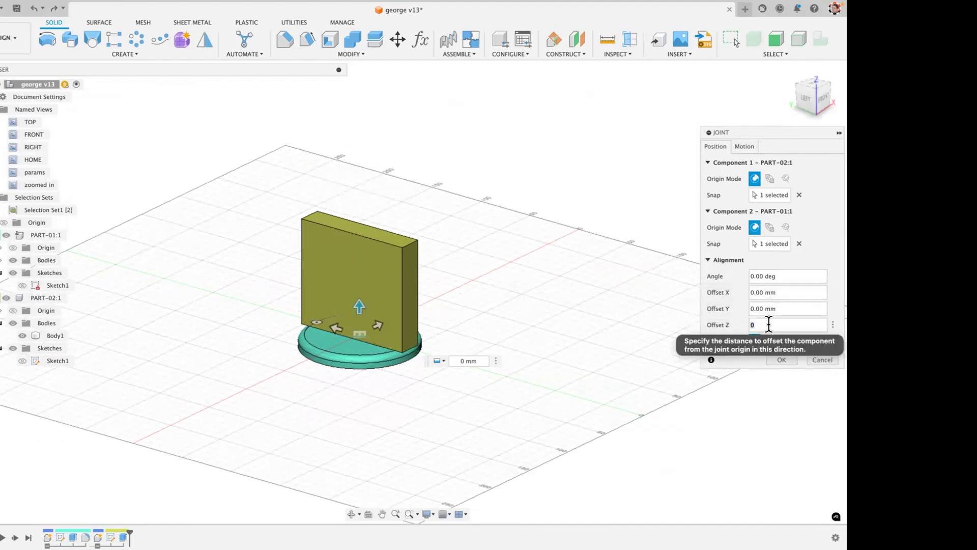
type("30")
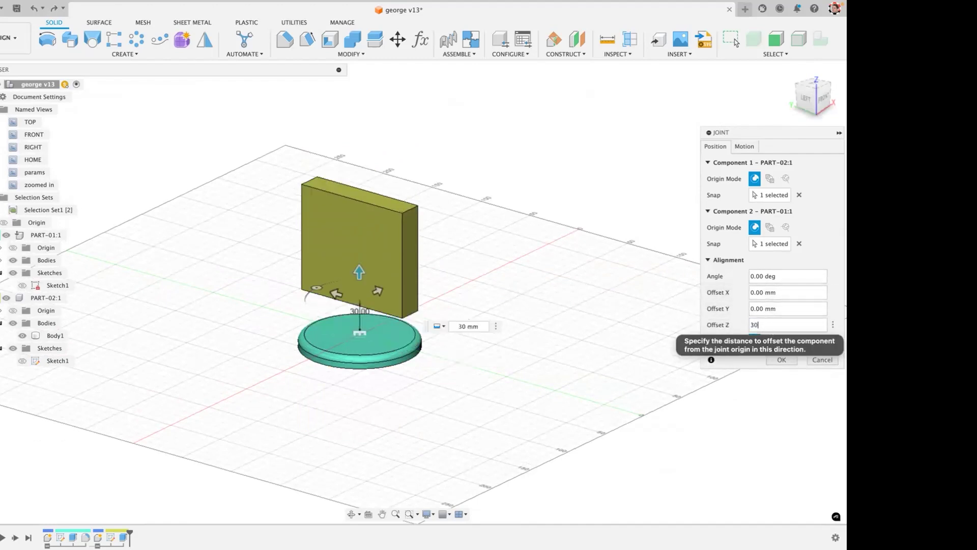
double_click(773, 324)
type("0")
Try a joint angle of 30 degrees on PART-02, and reset the angle to 0.
double_click(777, 276)
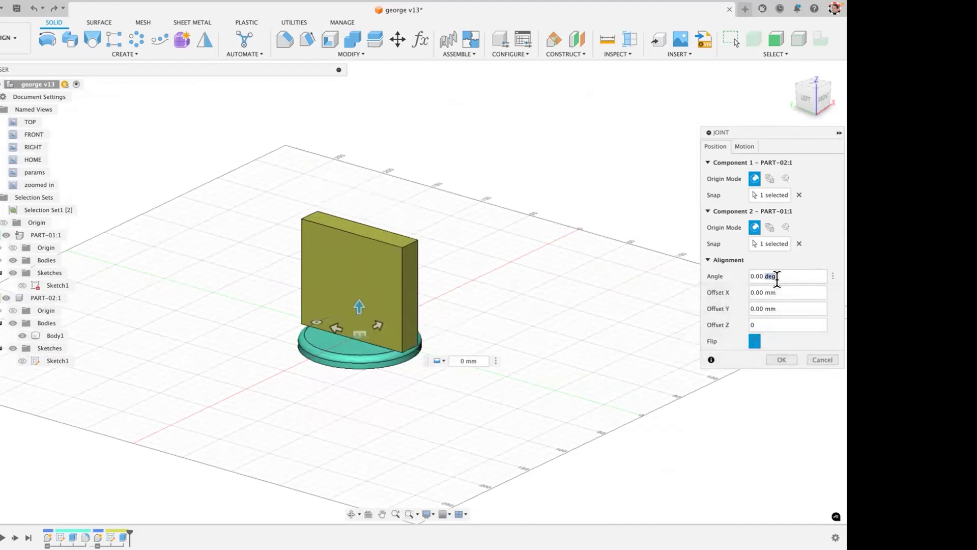
type("30")
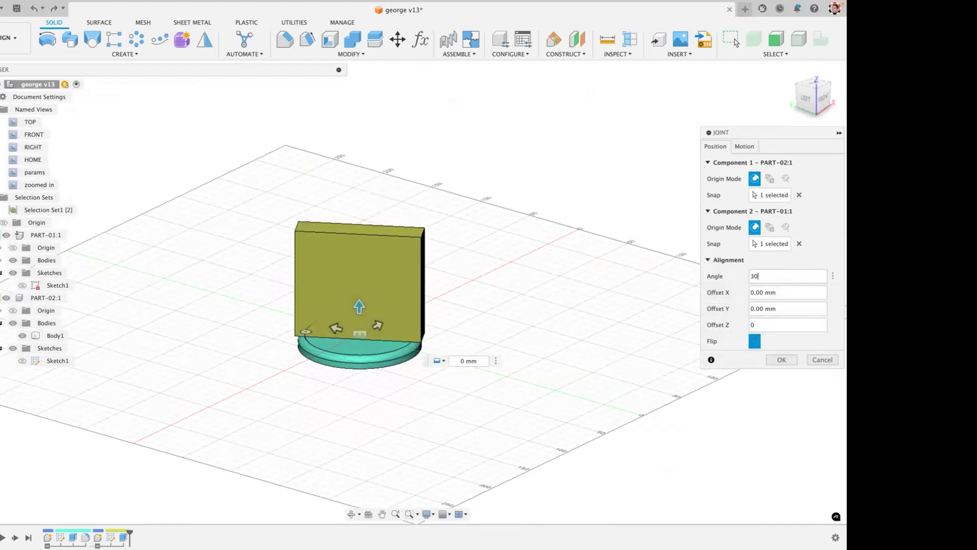
key("BackSpace")
key("BackSpace")
type("0")
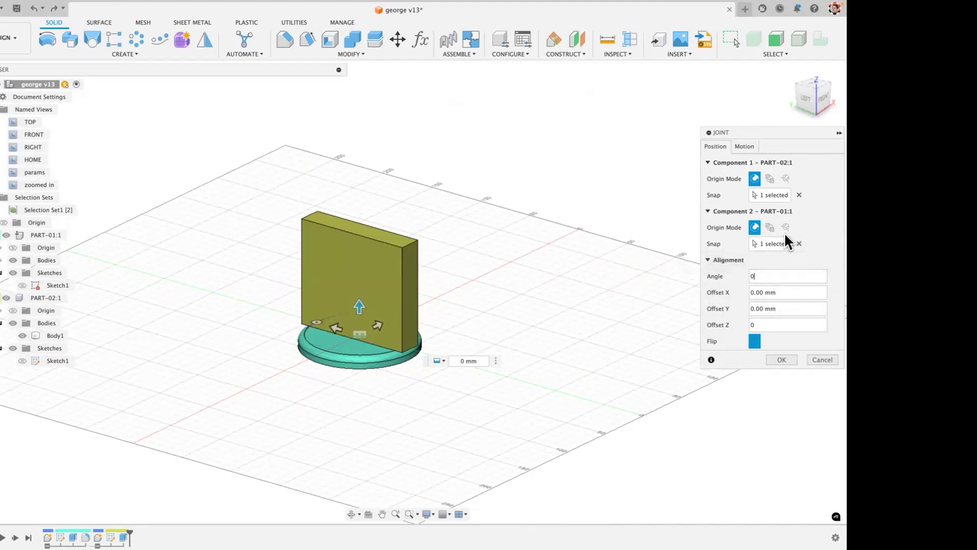
Check that the motion type is Rigid and create the joint between PART-02 and PART-01.
left_click(744, 146)
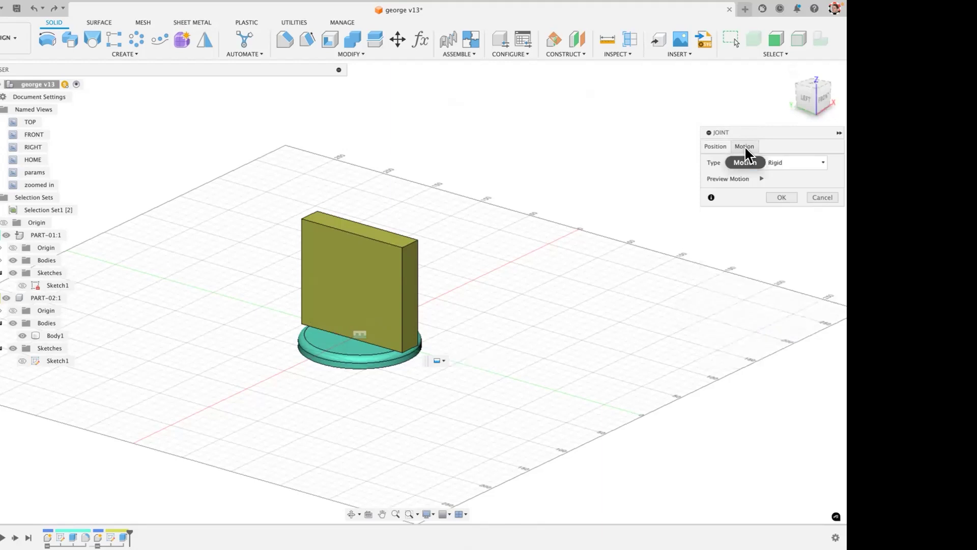
left_click(714, 146)
left_click(777, 360)
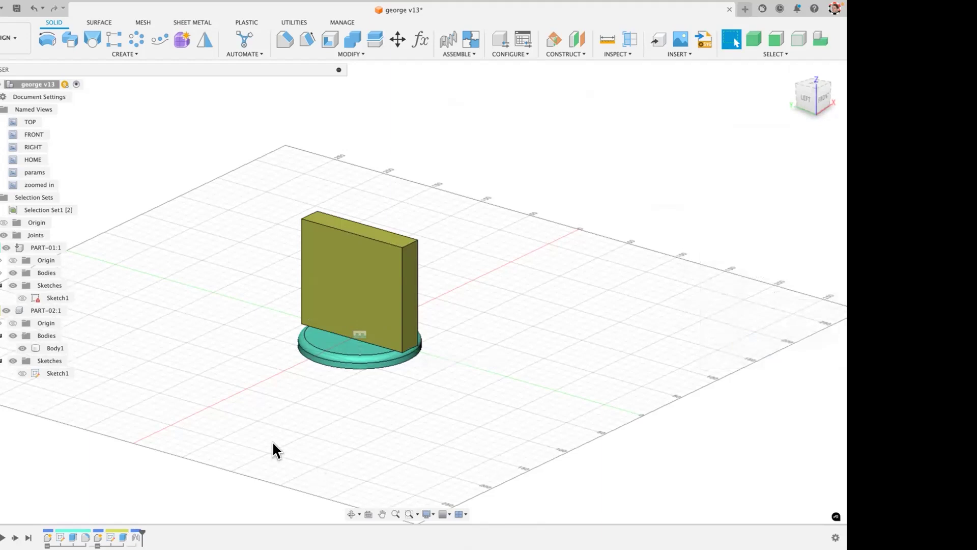
left_click(328, 345)
key("Escape")
left_click(344, 327)
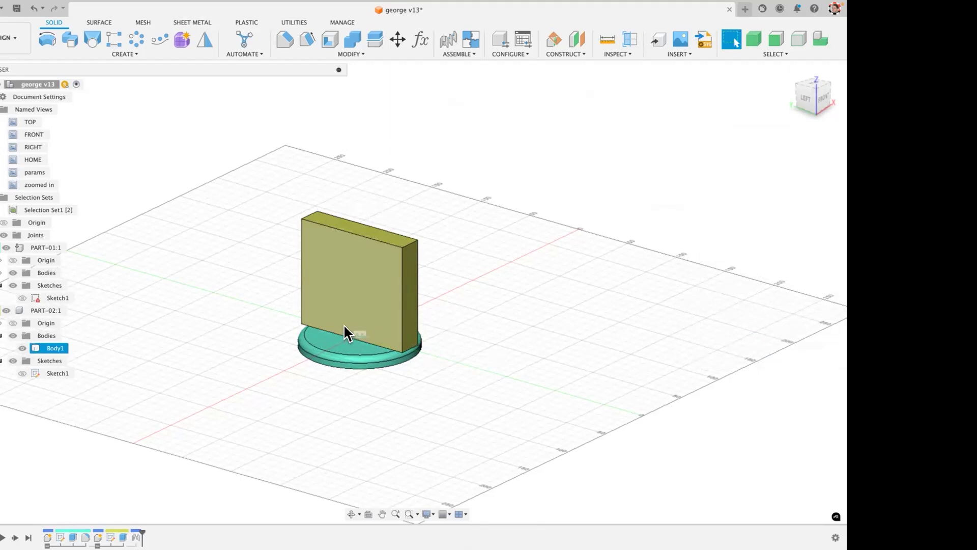
key("Escape")
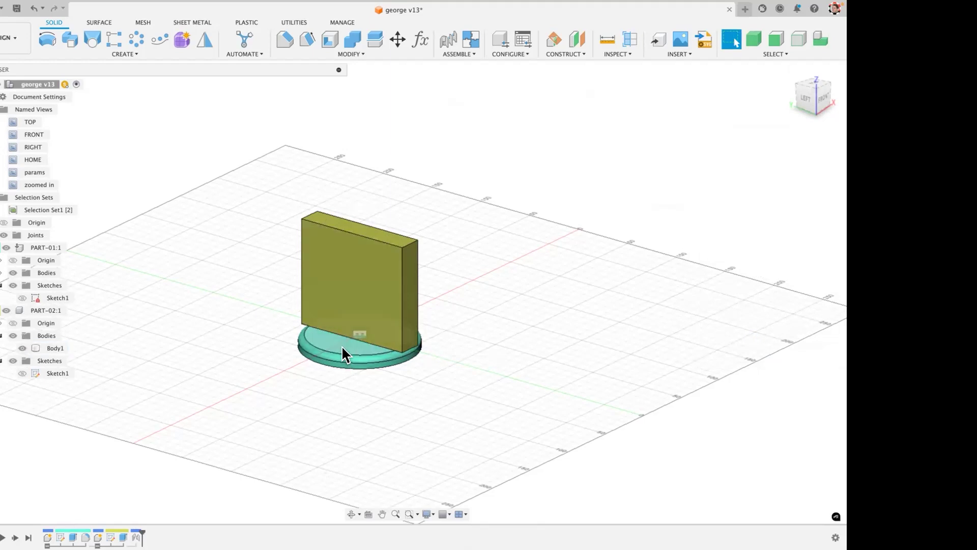
key("Escape")
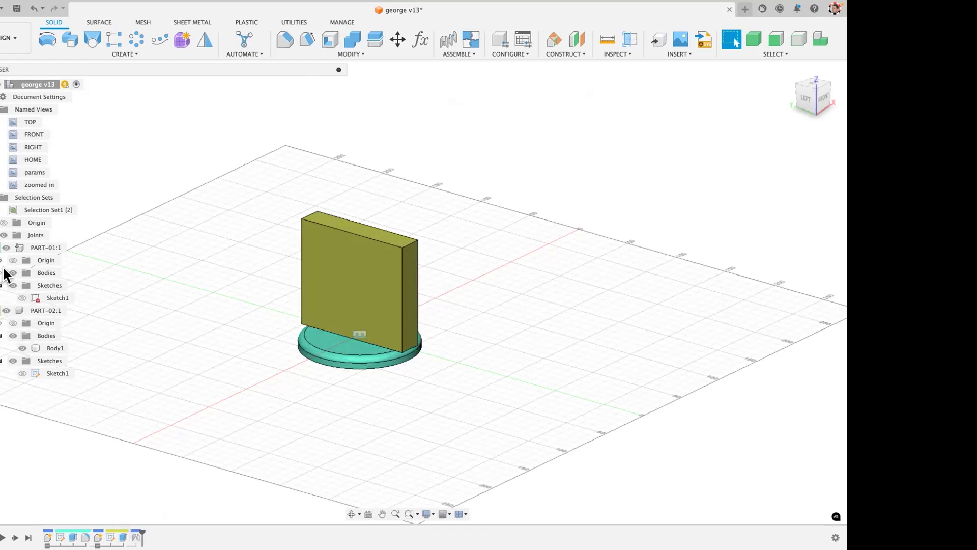
Expand the Joints folder and edit the rigid joint, changing its motion type to Slider.
left_click(0, 235)
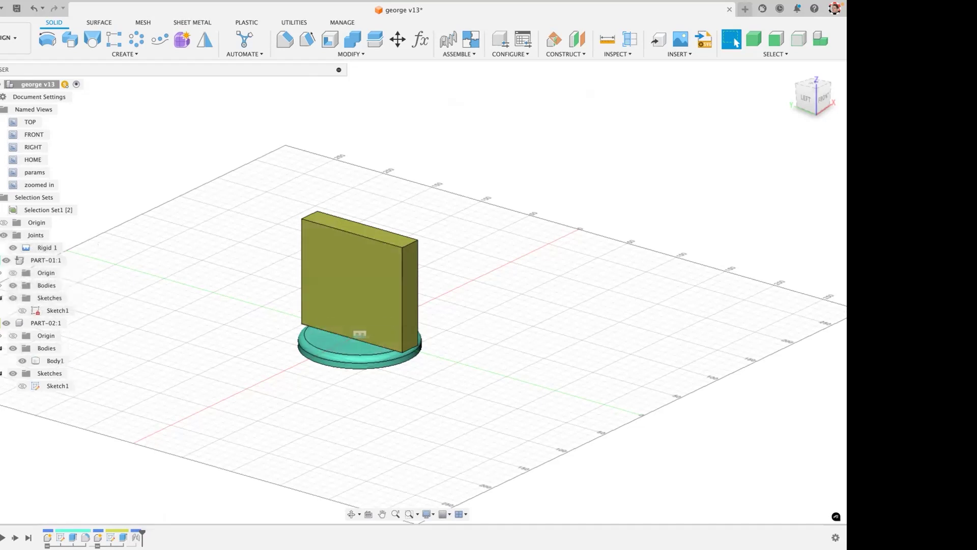
double_click(136, 537)
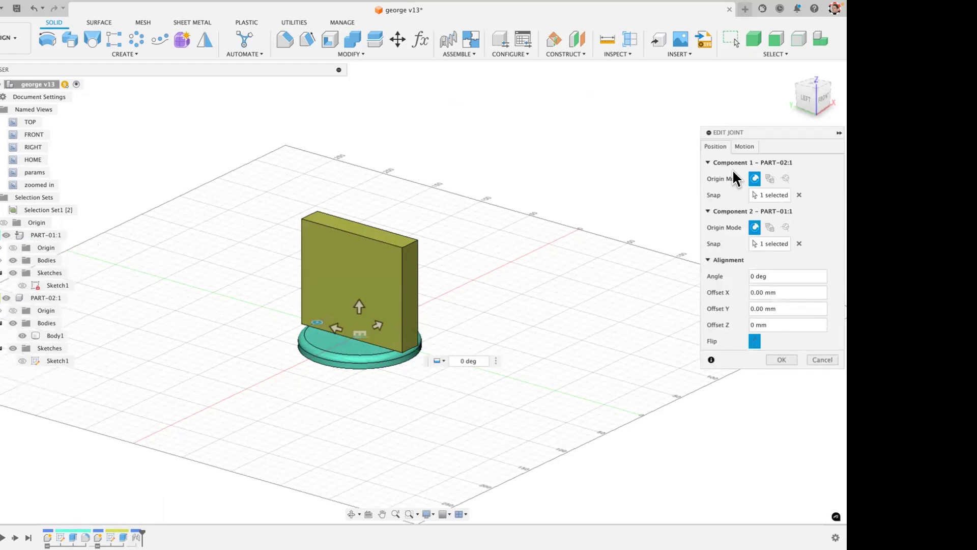
left_click(743, 147)
left_click(783, 162)
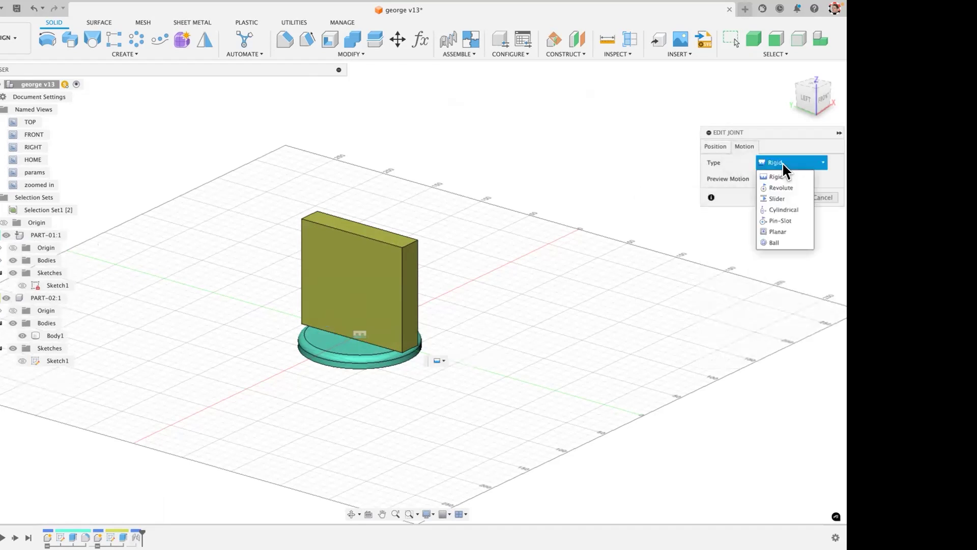
left_click(786, 197)
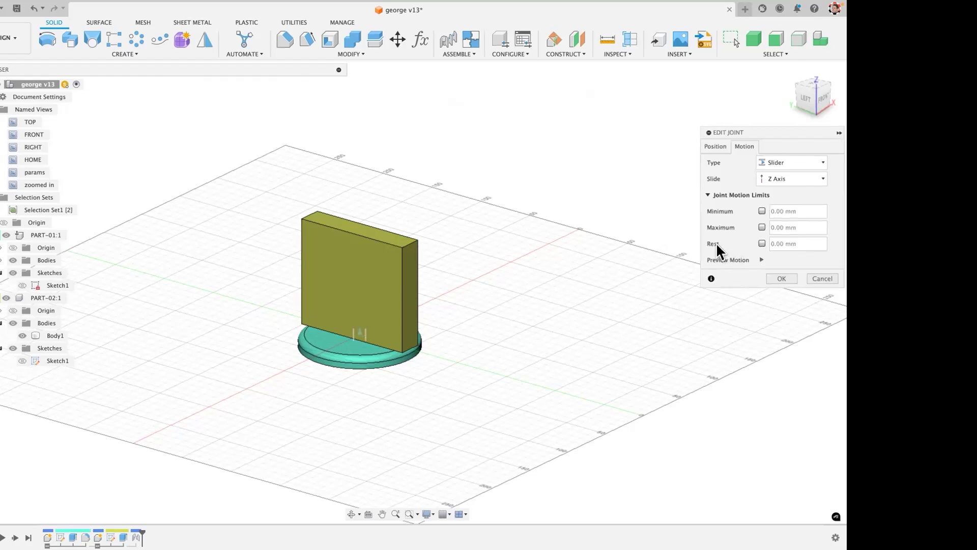
Limit the slider joint's travel to a minimum of 0 and a maximum of 50 mm, preview the limits, and accept the edit.
left_click(761, 211)
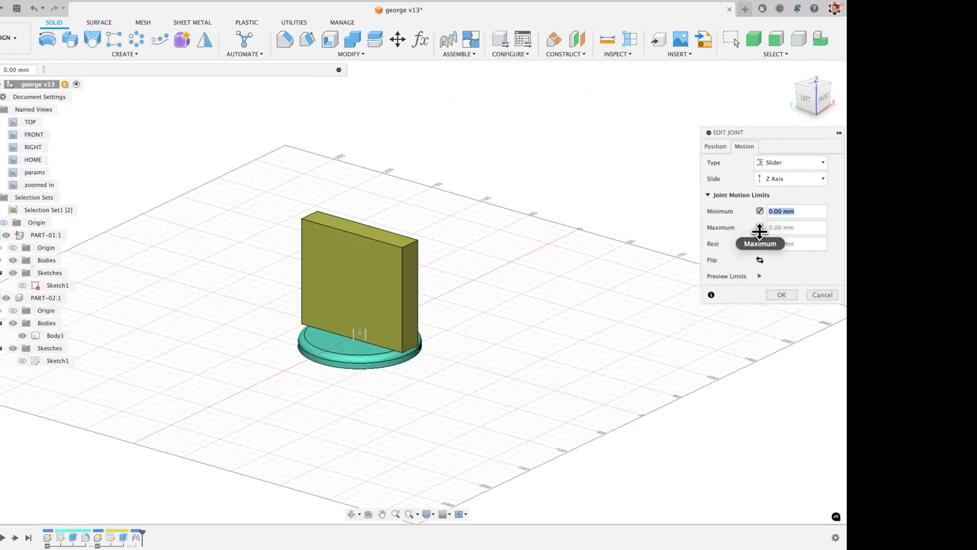
left_click(759, 227)
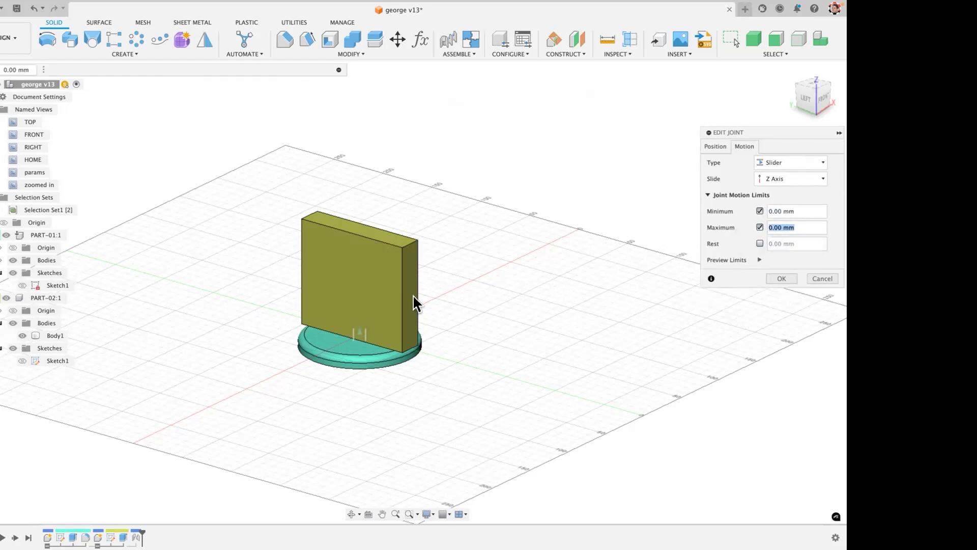
left_click_drag(357, 329, 359, 250)
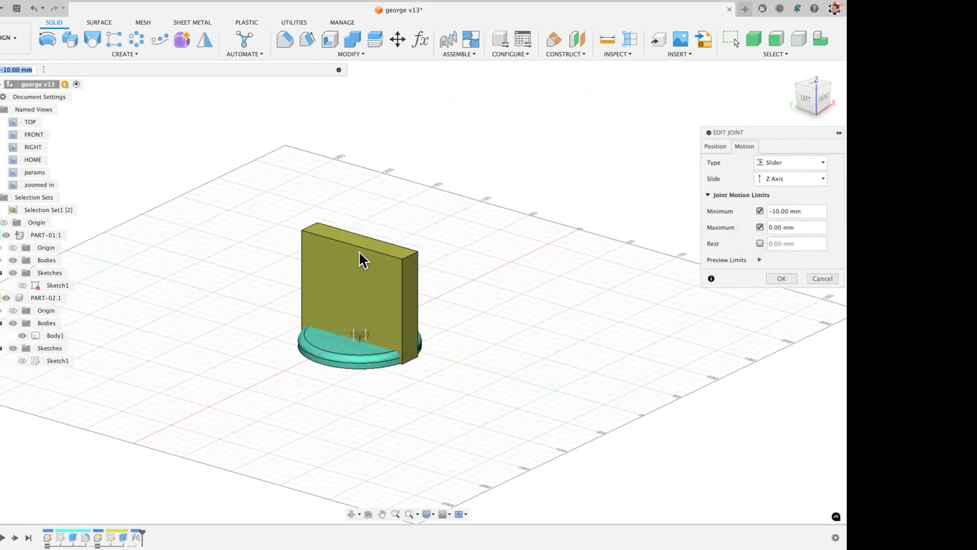
triple_click(810, 209)
type("0")
key("Tab")
type("20")
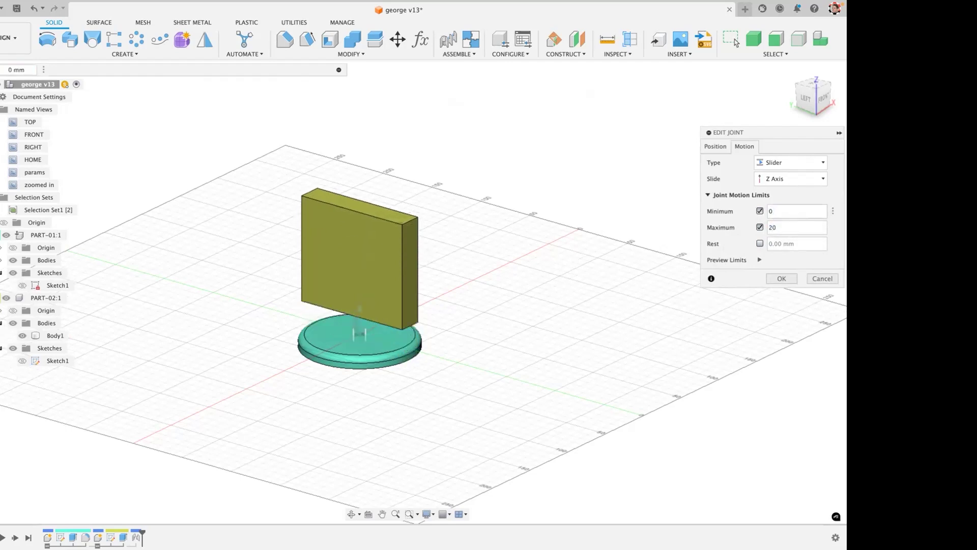
double_click(798, 227)
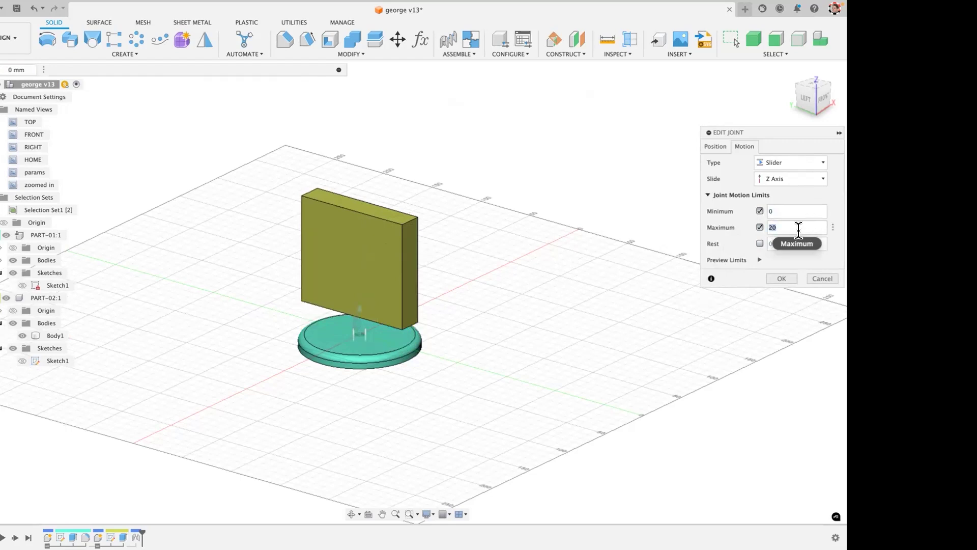
type("50")
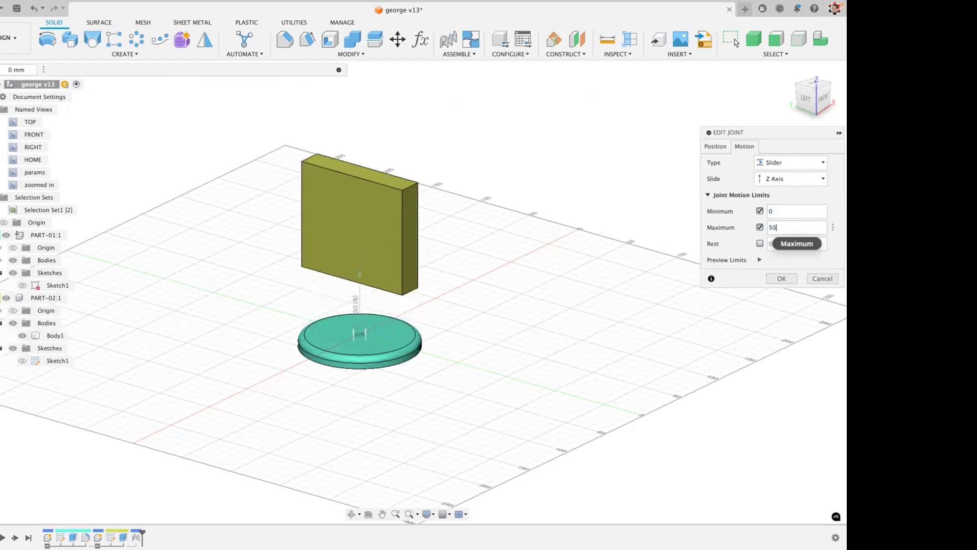
left_click(760, 260)
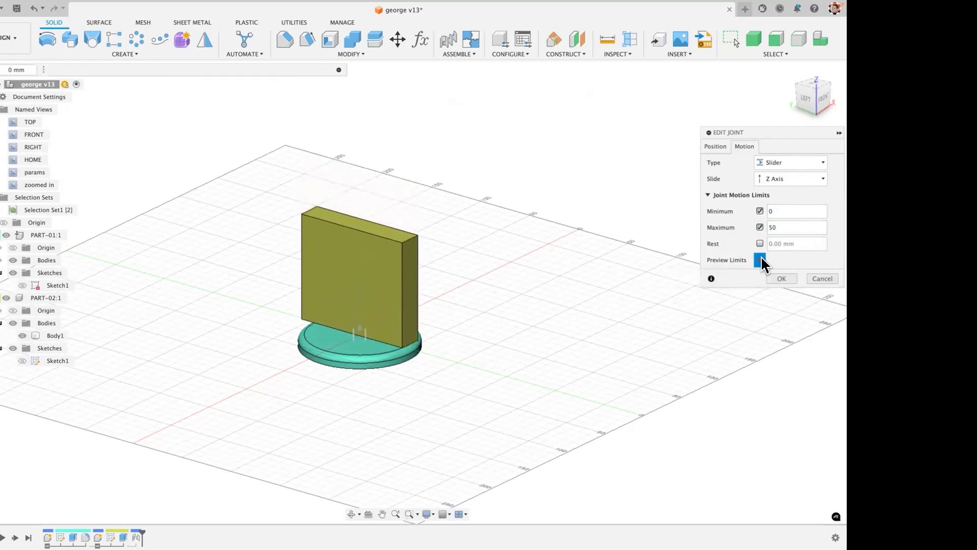
left_click(780, 278)
Slide PART-02 upward to its maximum limit above PART-01 and capture the position.
left_click_drag(359, 301, 356, 122)
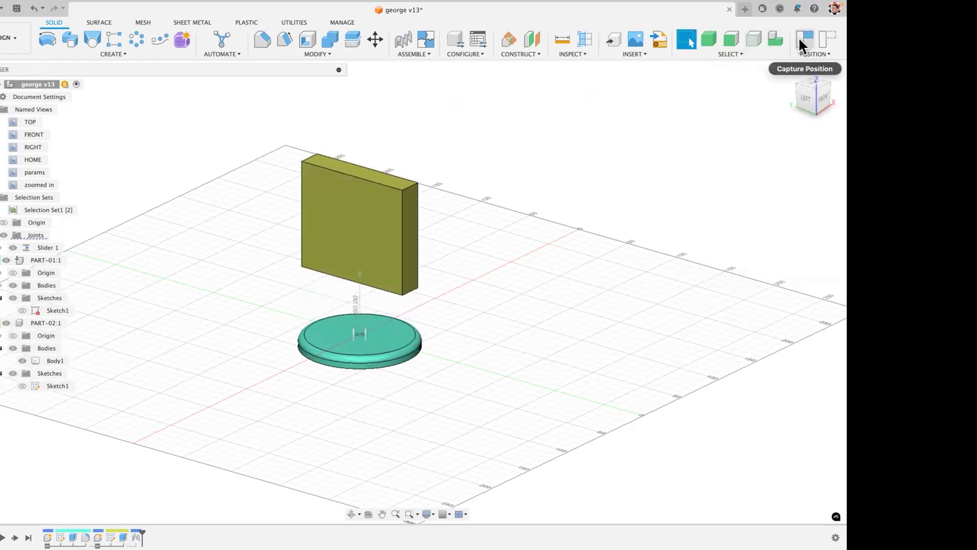
left_click(801, 45)
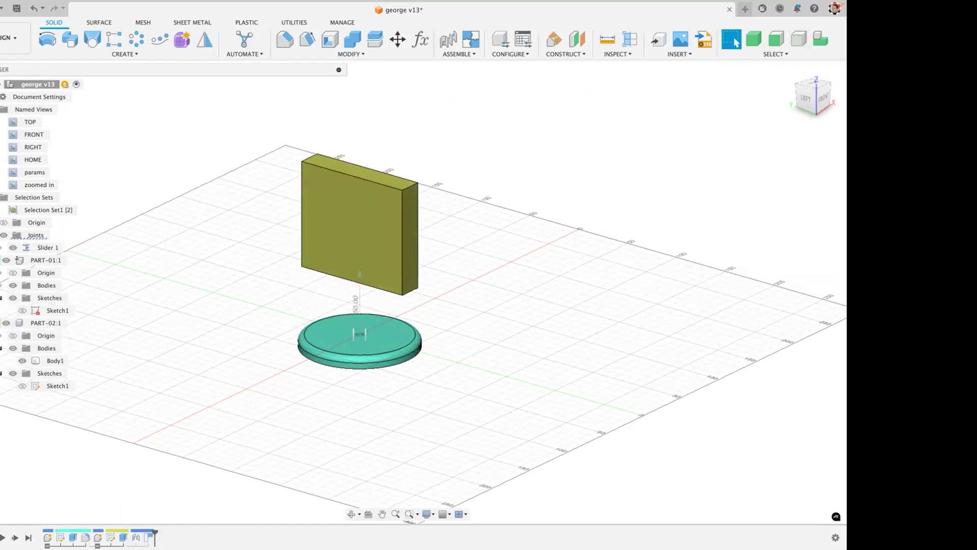
Roll the timeline back before the captured position and forward again to compare PART-02's two positions.
left_click(0, 538)
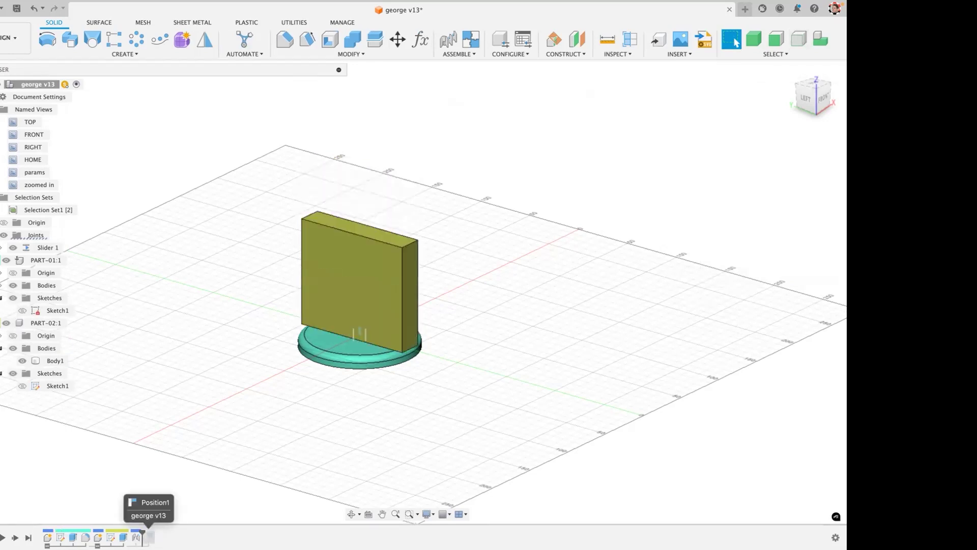
left_click(15, 537)
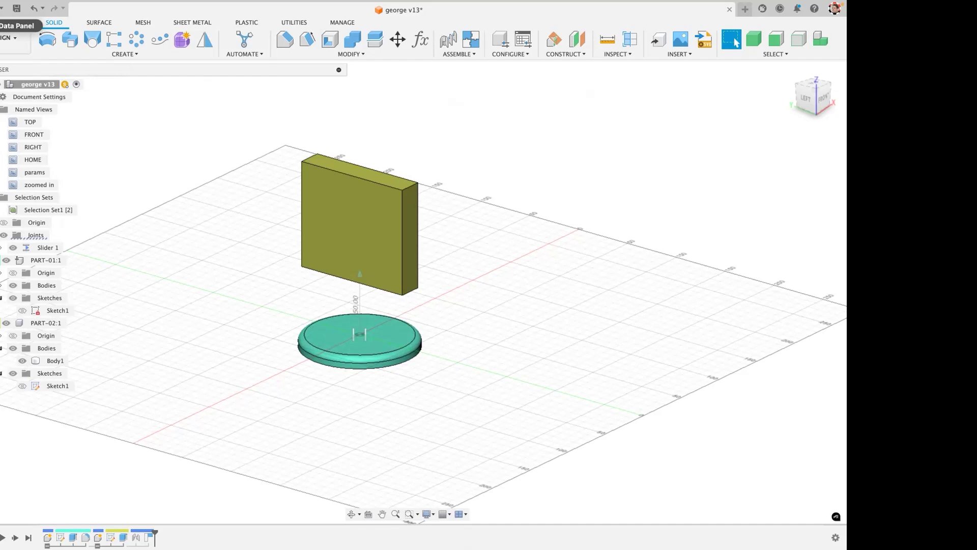
Show the team's project list in the data panel and open the vacuum shop connector project.
left_click(0, 8)
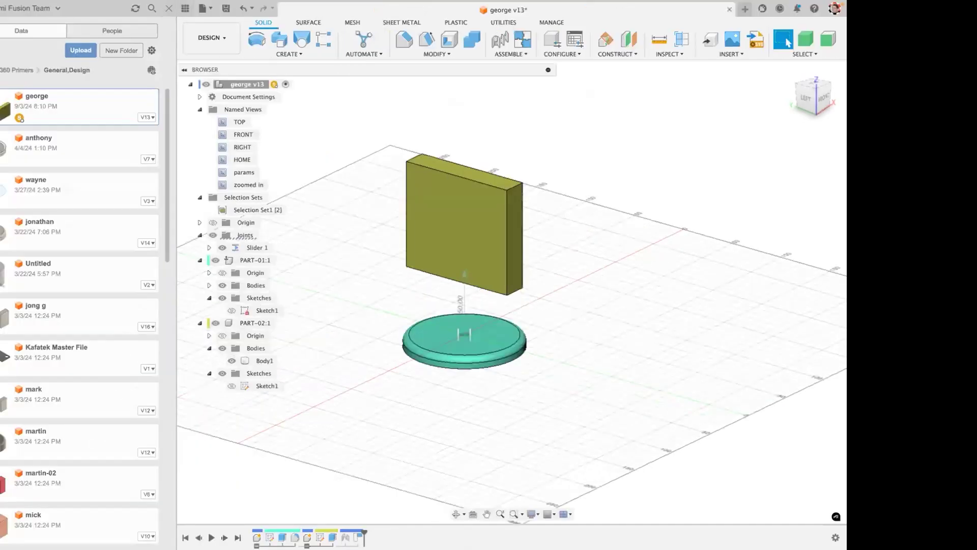
left_click(0, 70)
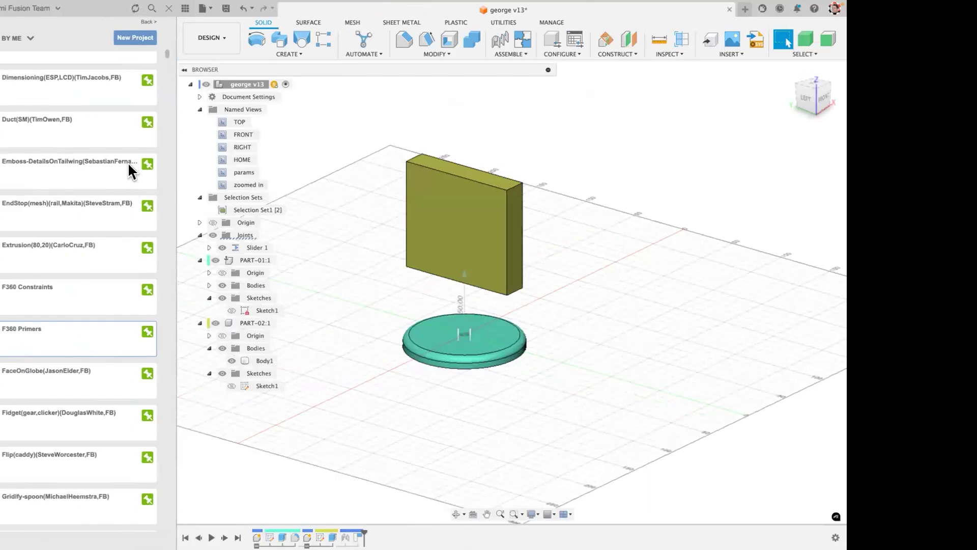
scroll(158, 69, "down", 10)
scroll(117, 177, "up", 1)
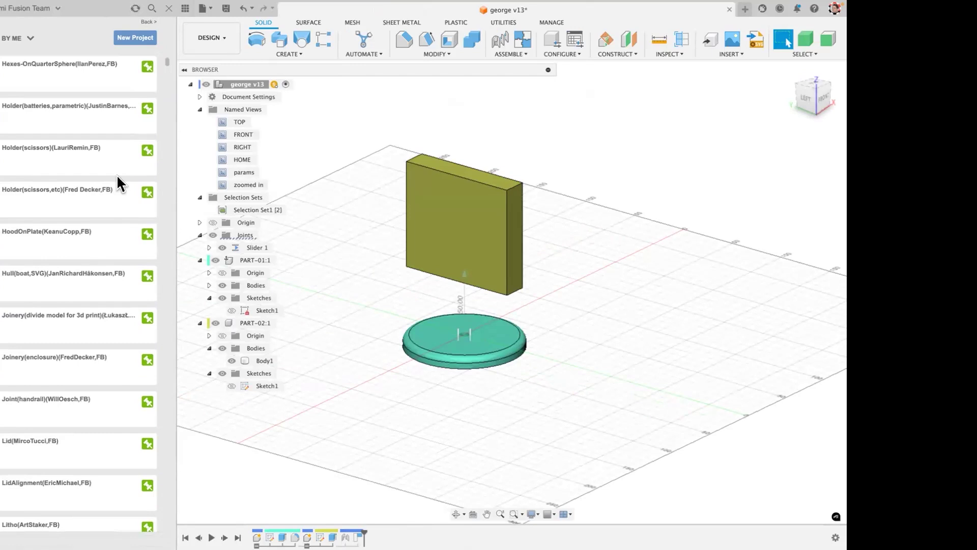
scroll(117, 184, "up", 5)
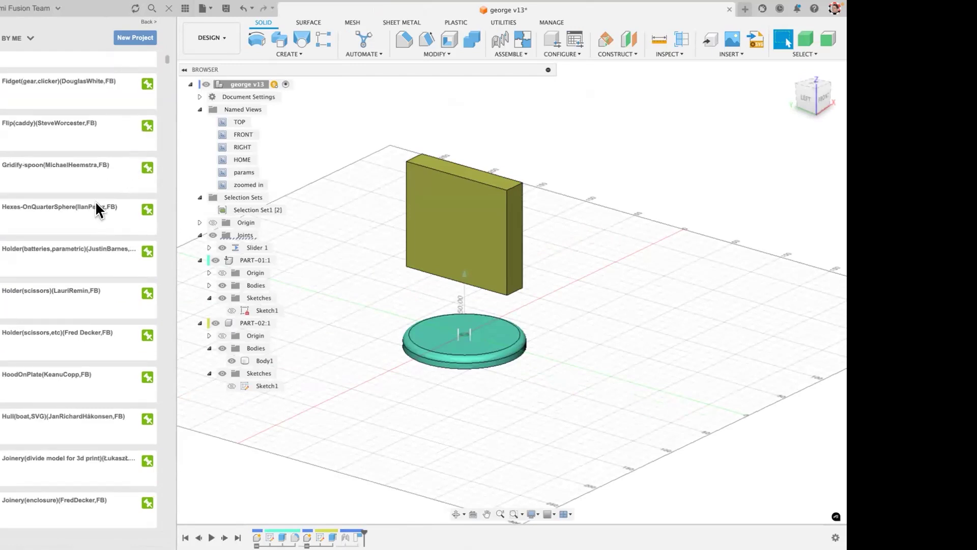
scroll(165, 58, "up", 20)
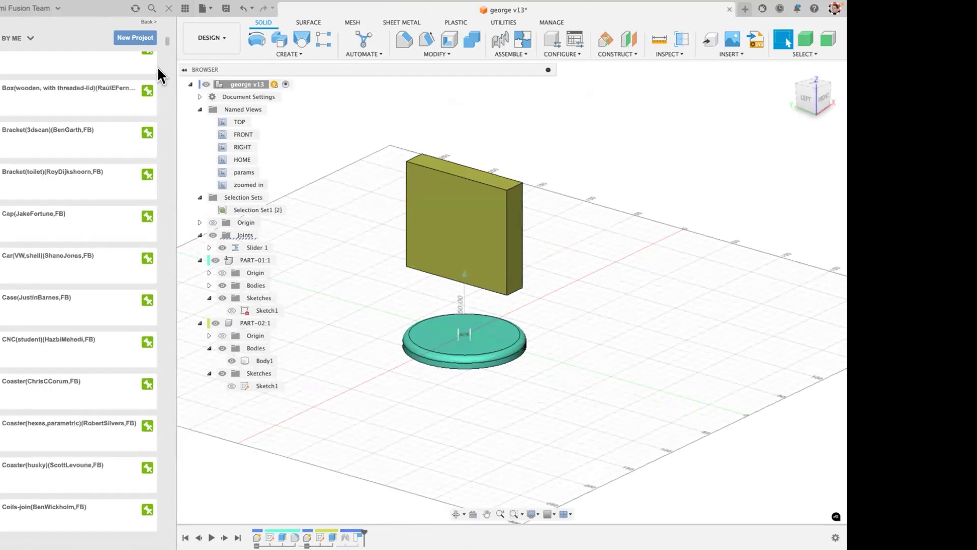
scroll(157, 71, "up", 8)
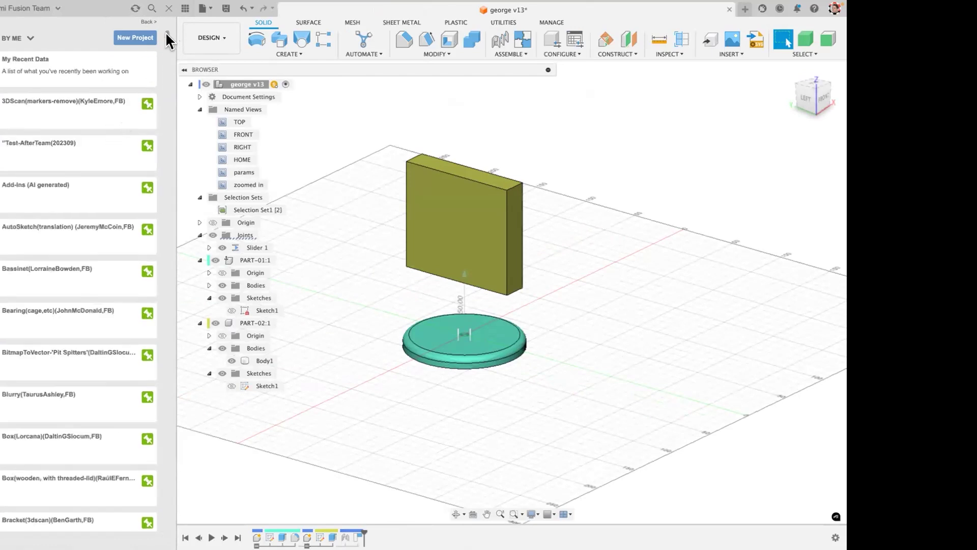
scroll(169, 42, "down", 15)
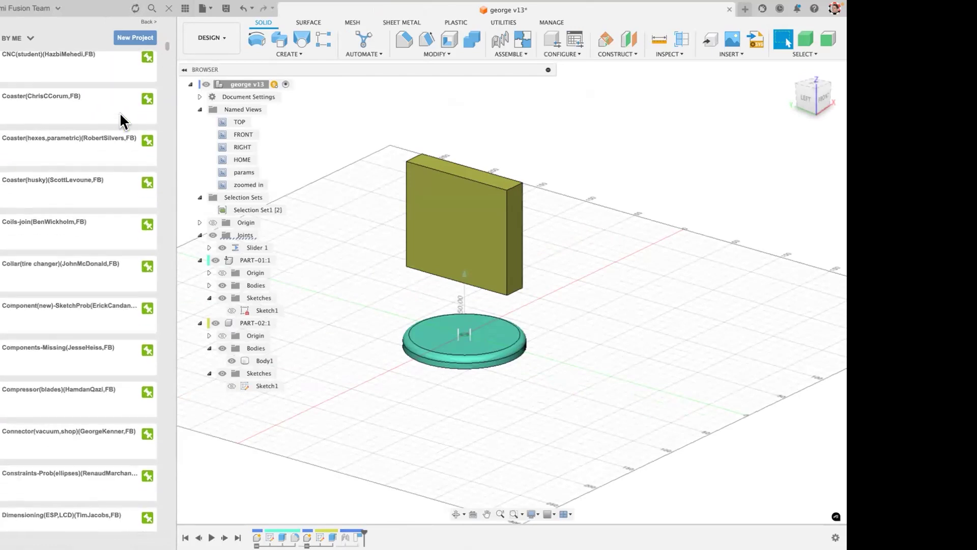
scroll(60, 356, "down", 2)
scroll(61, 359, "down", 2)
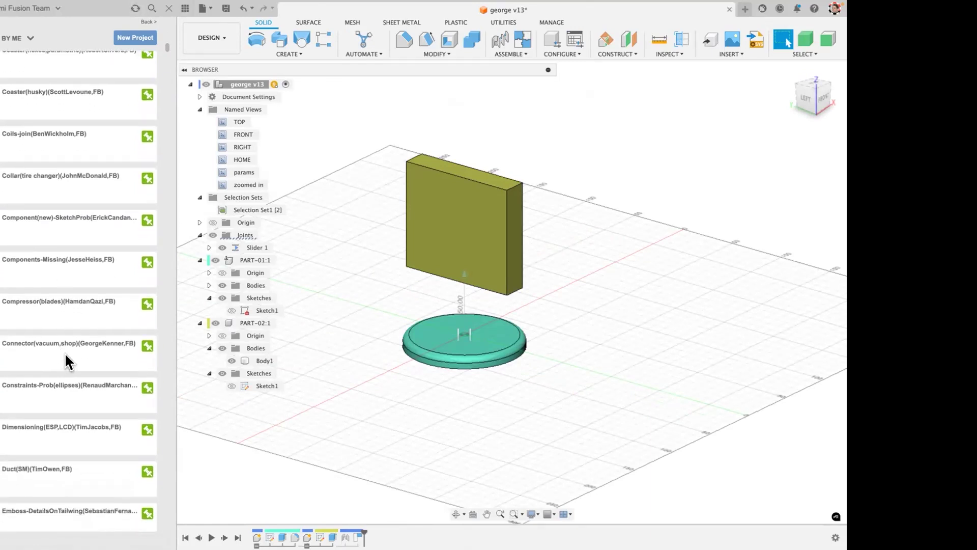
left_click(56, 346)
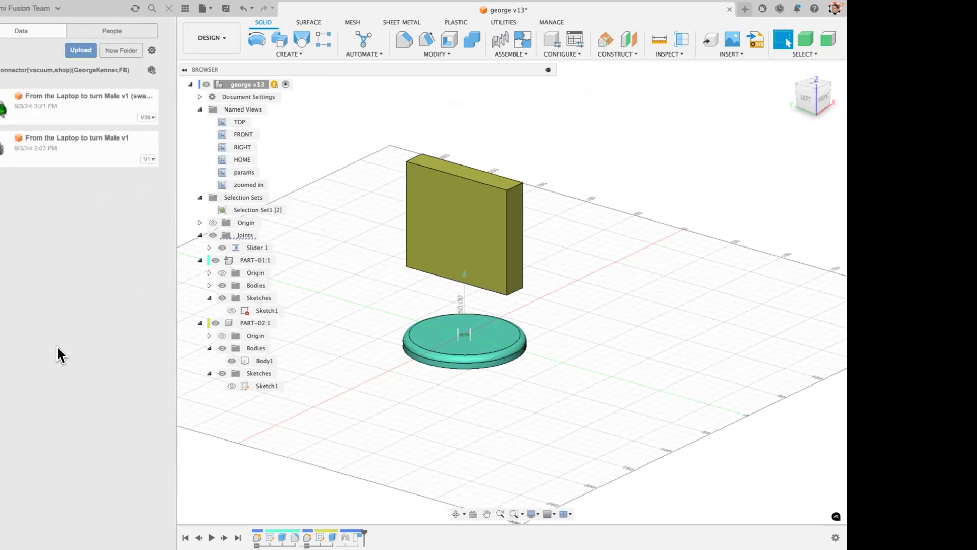
Save the current two-part design and close it.
key("ctrl+s")
key("Return")
key("super+w")
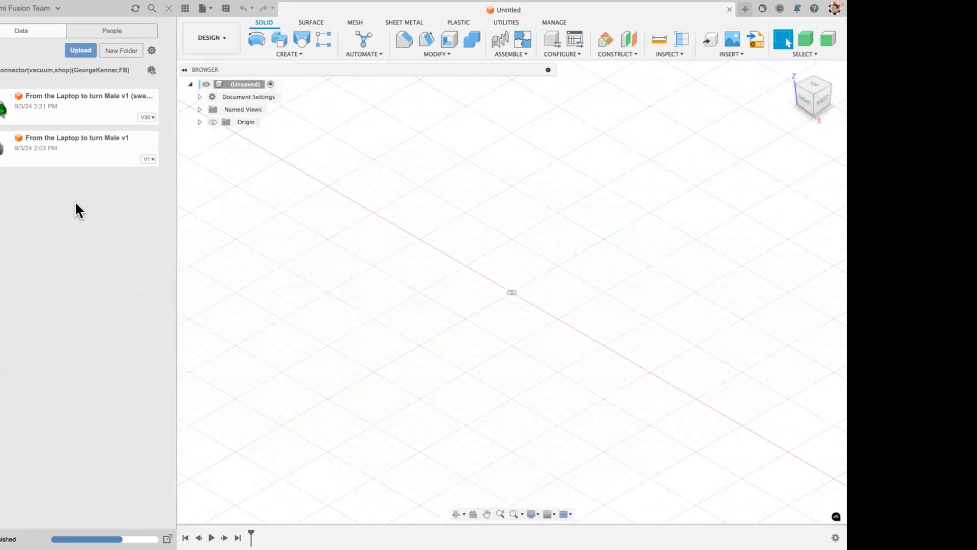
Copy the design "From the Laptop to turn Male v1" within the vacuum connector project.
right_click(72, 147)
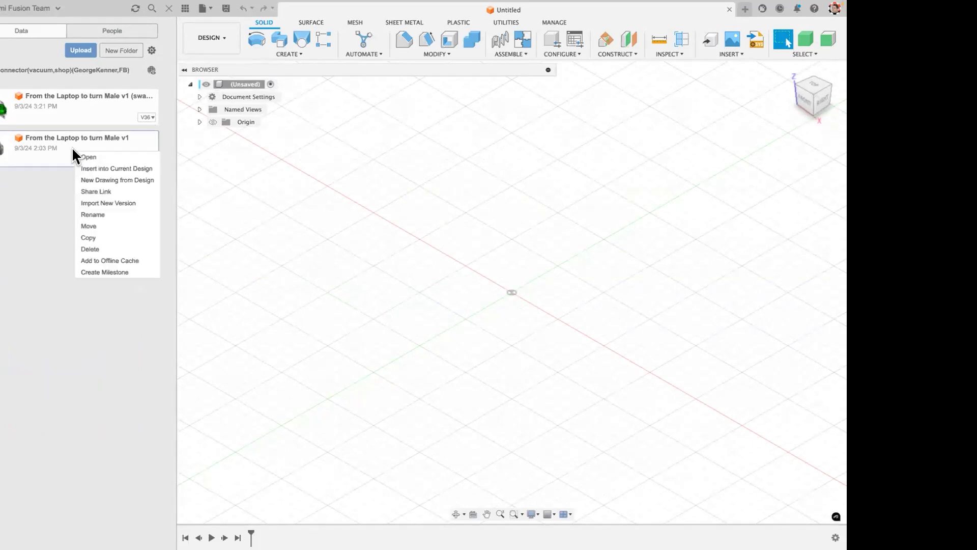
left_click(93, 237)
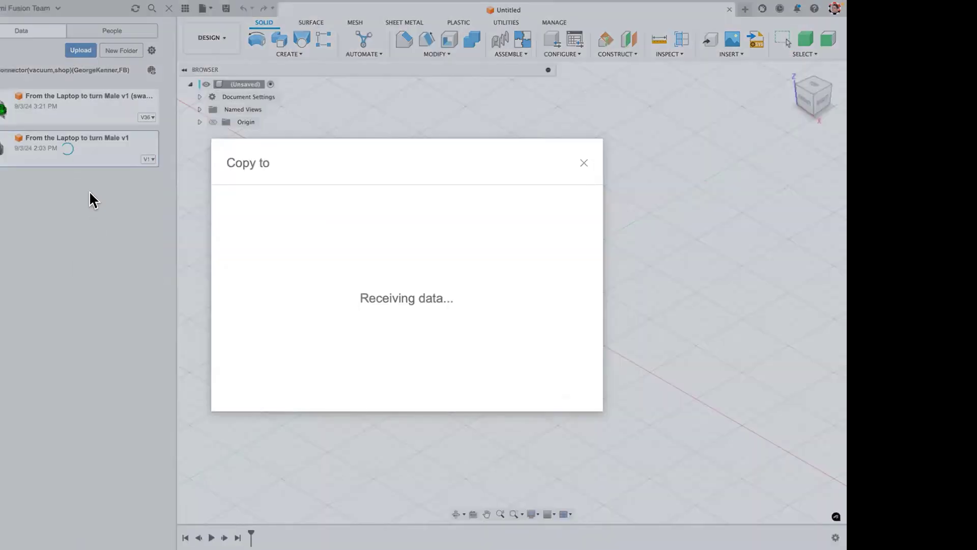
left_click(568, 380)
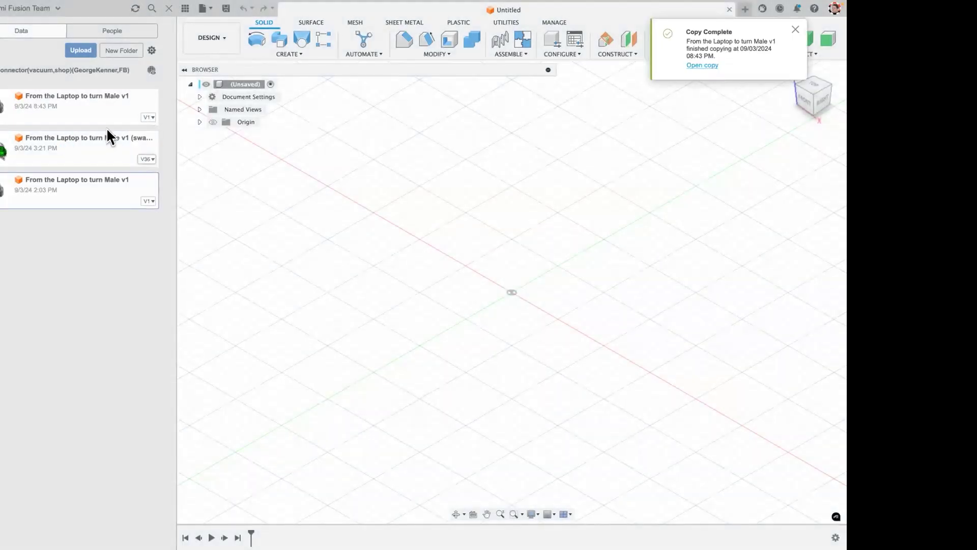
Rename the new copy as "From the Laptop to turn Male v1 -TMP".
right_click(81, 109)
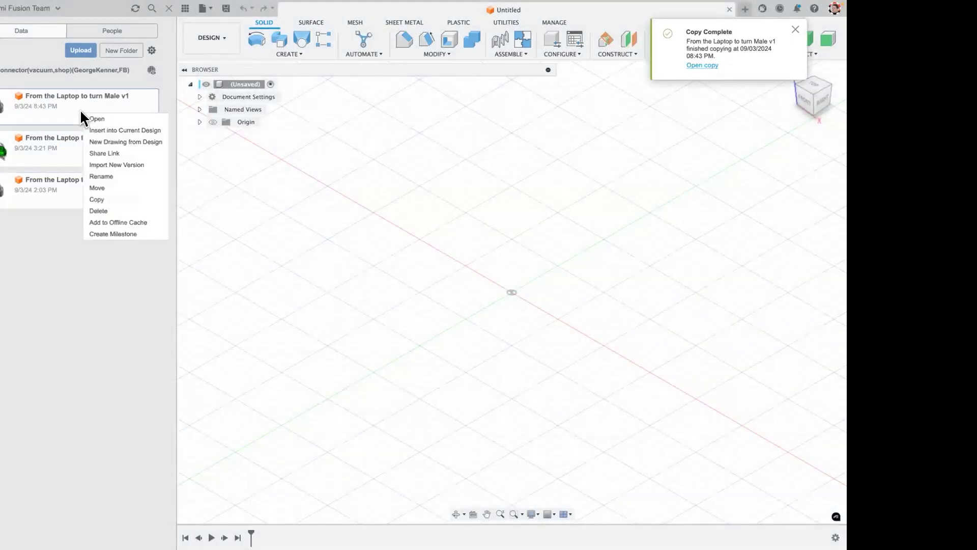
left_click(96, 176)
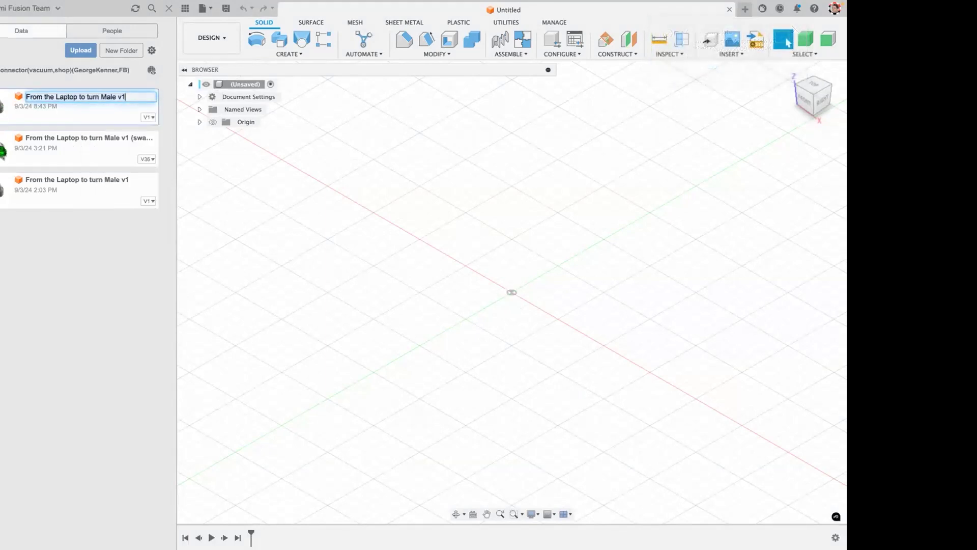
type("-TMP")
left_click(136, 302)
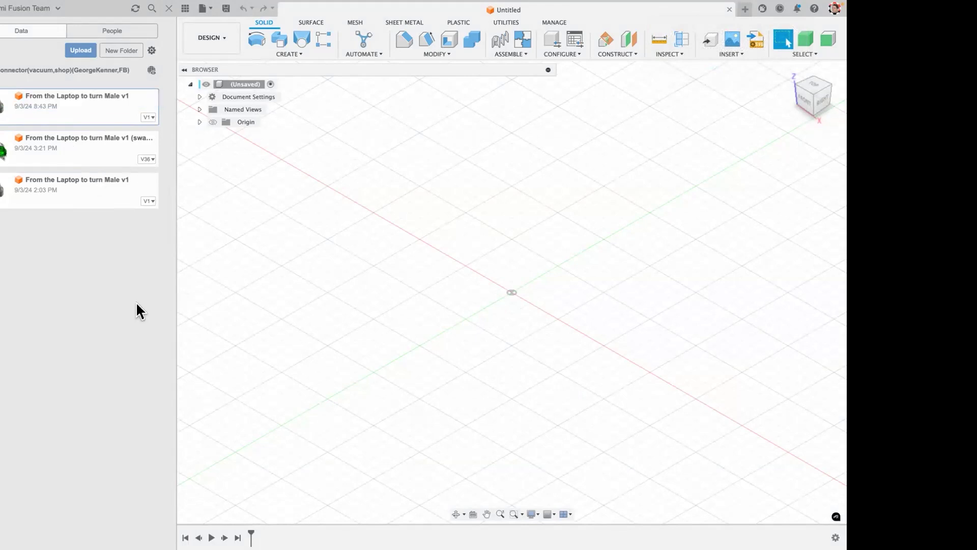
right_click(94, 116)
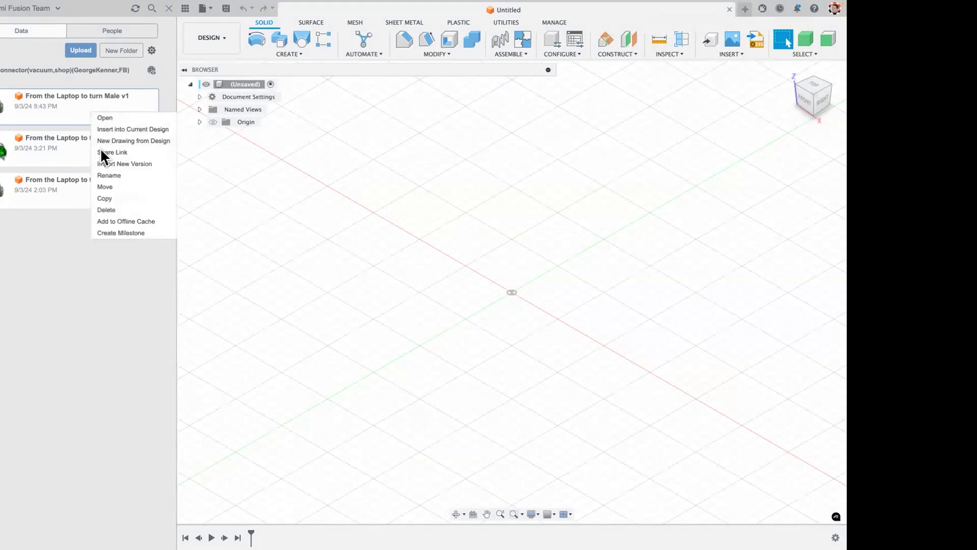
left_click(109, 171)
key("Right")
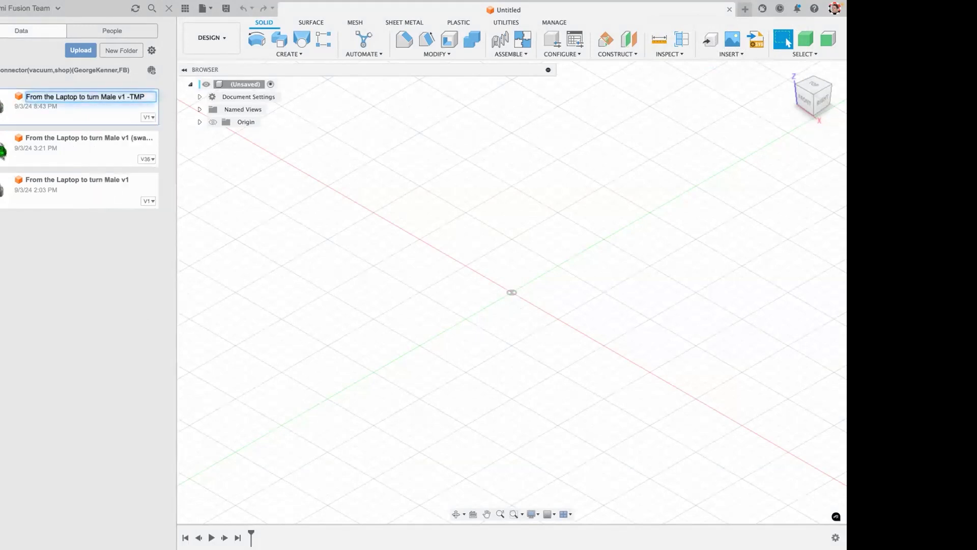
key("Return")
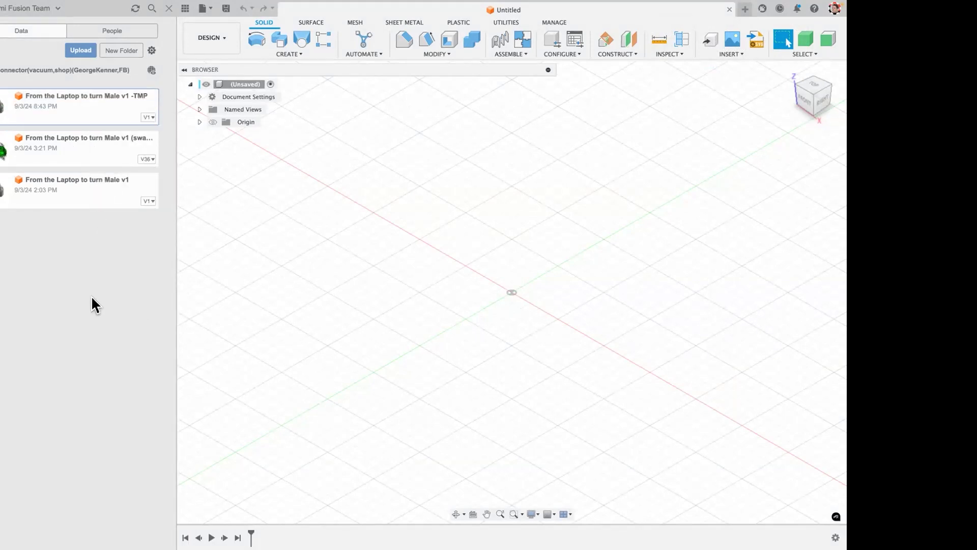
Open the -TMP copy and the swamitized version of "From the Laptop to turn Male v1".
double_click(107, 104)
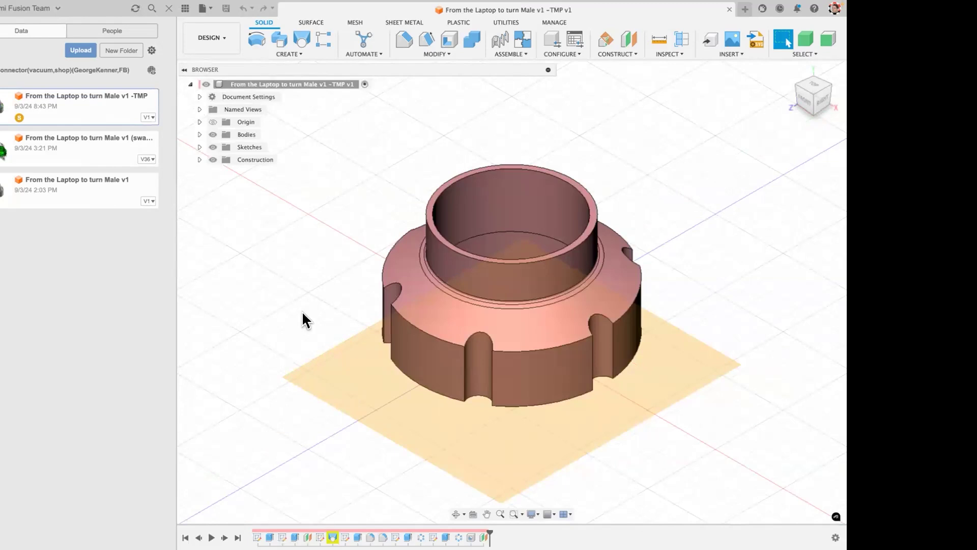
left_click(98, 161)
double_click(98, 161)
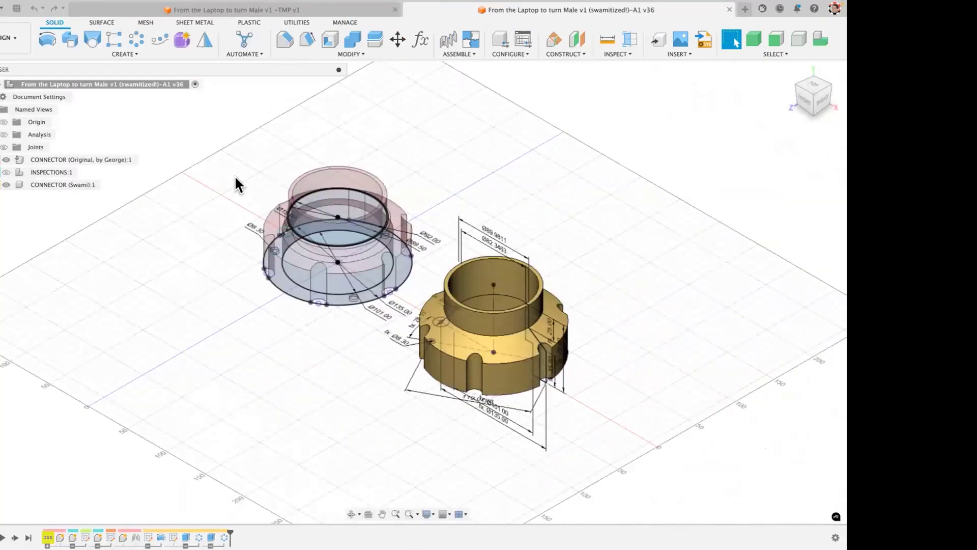
In the -TMP design, expand the Bodies, Sketches and Construction folders and examine Body1.
left_click(360, 11)
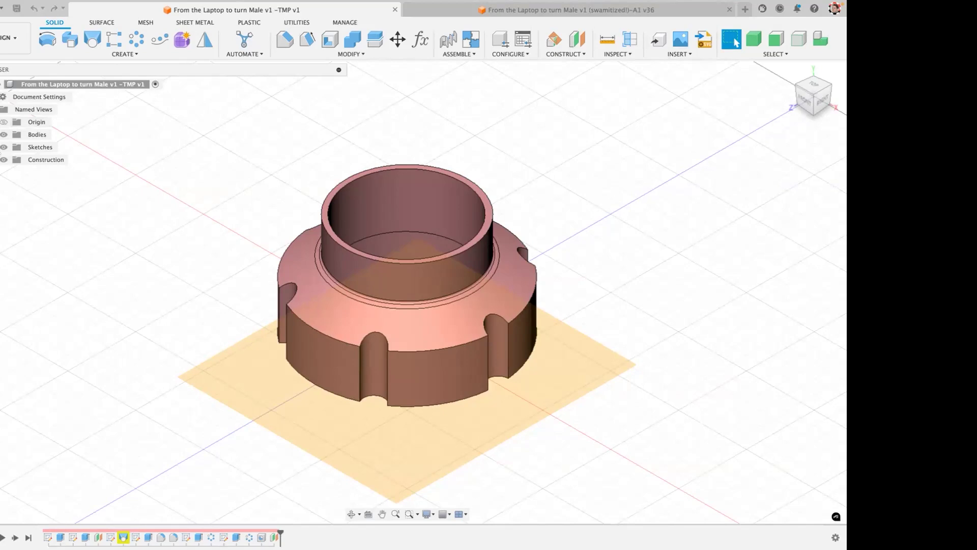
left_click(0, 147)
left_click(0, 135)
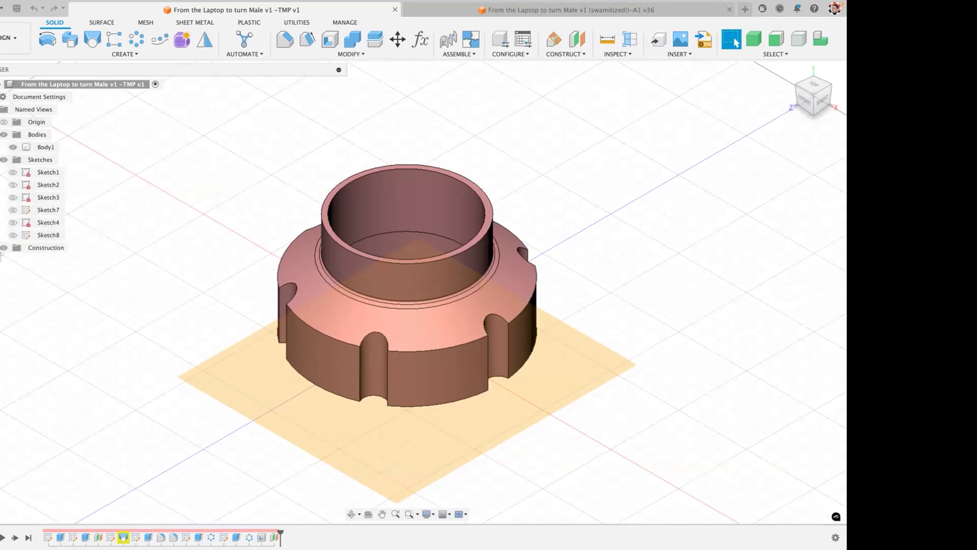
left_click(0, 247)
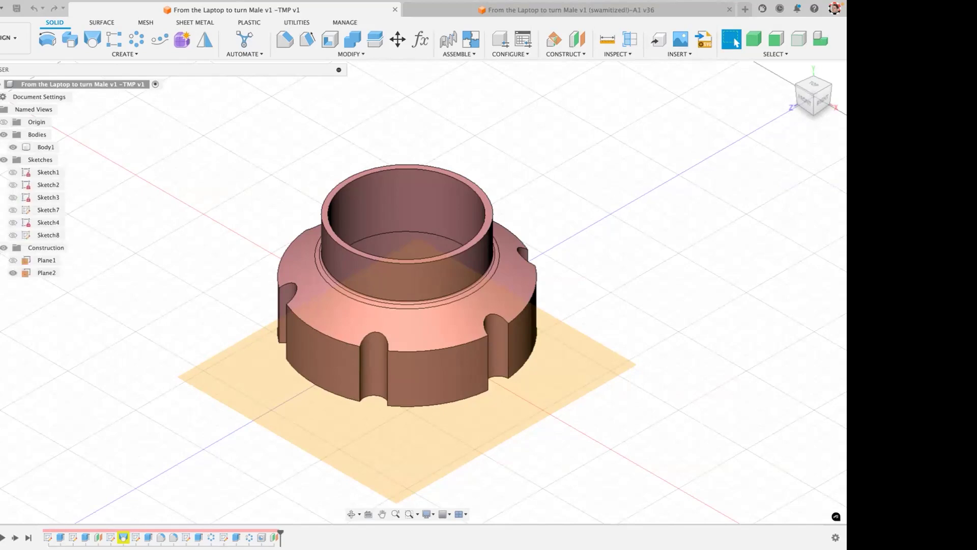
left_click(46, 147)
left_click(311, 190)
Switch to the swamitized connector design, expand its named views and apply the "overview(angle):Both" view.
left_click(554, 10)
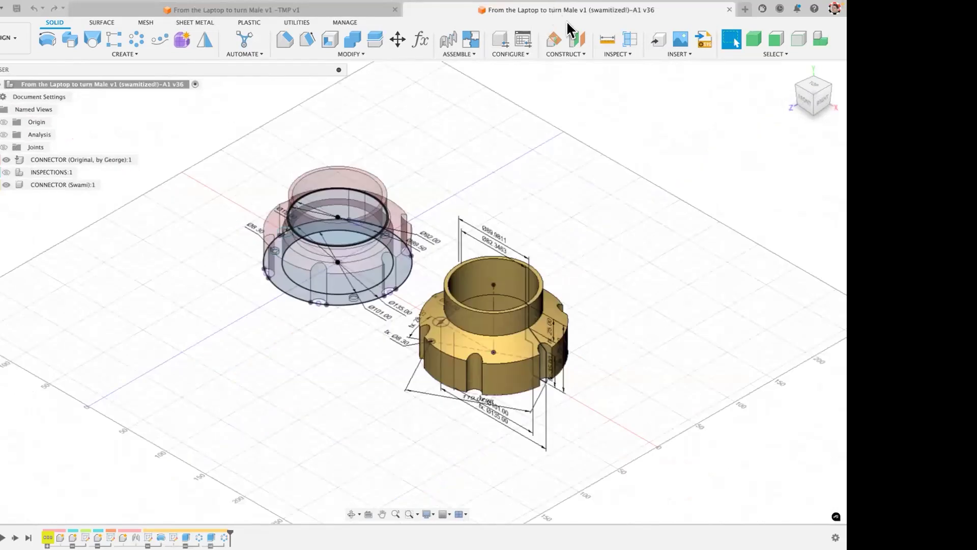
left_click(0, 109)
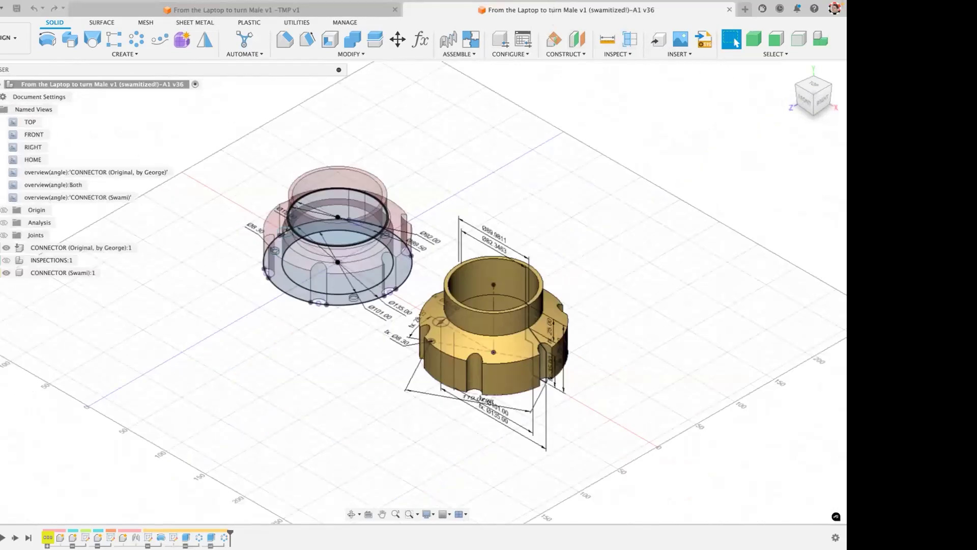
double_click(12, 188)
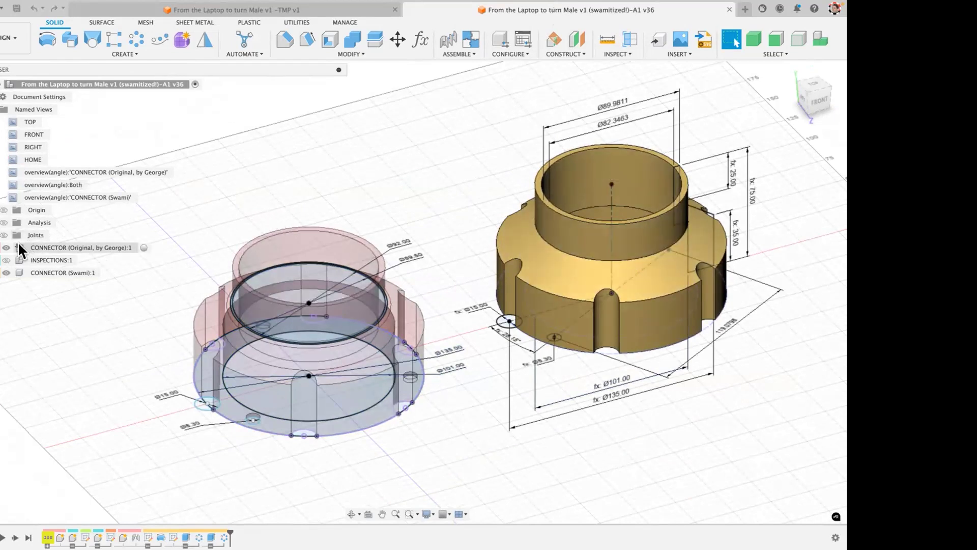
Hide the dimensions of Sketch1, Sketch2, Sketch3, Sketch4, Sketch7 and Sketch8 in the original connector component.
left_click(1, 248)
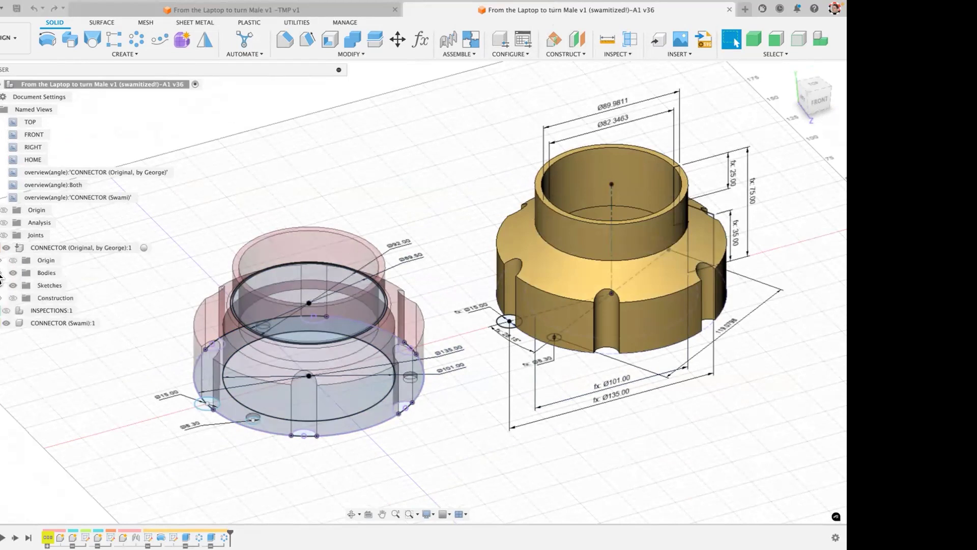
left_click(1, 285)
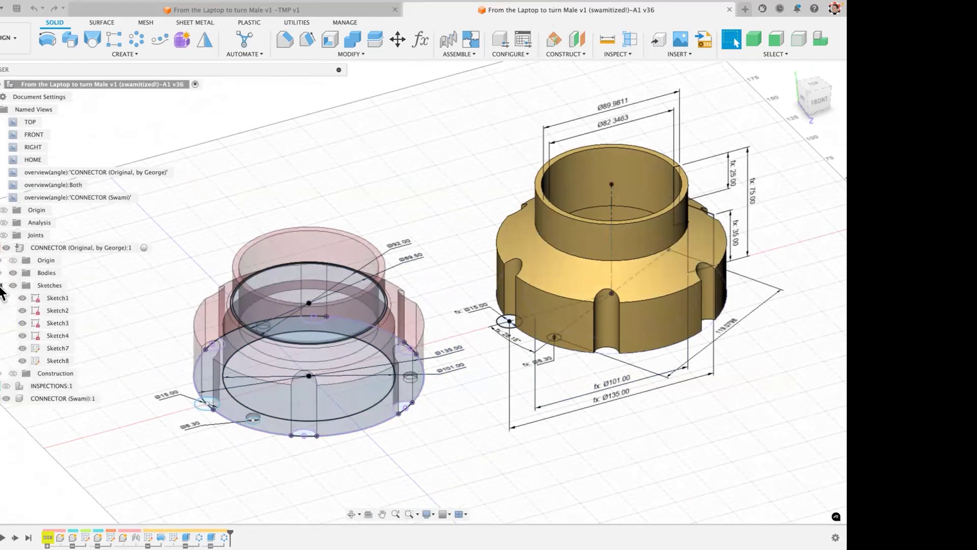
right_click(54, 296)
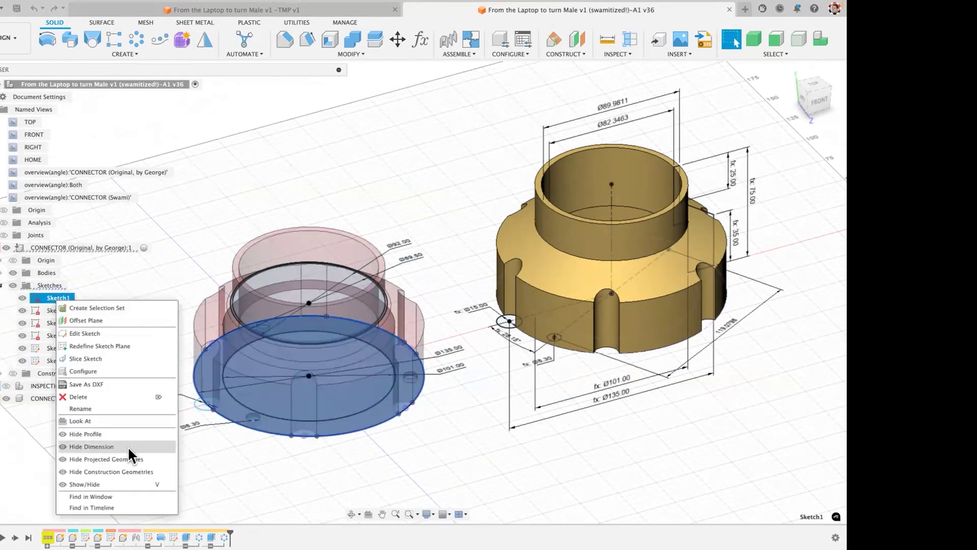
left_click(128, 446)
right_click(61, 310)
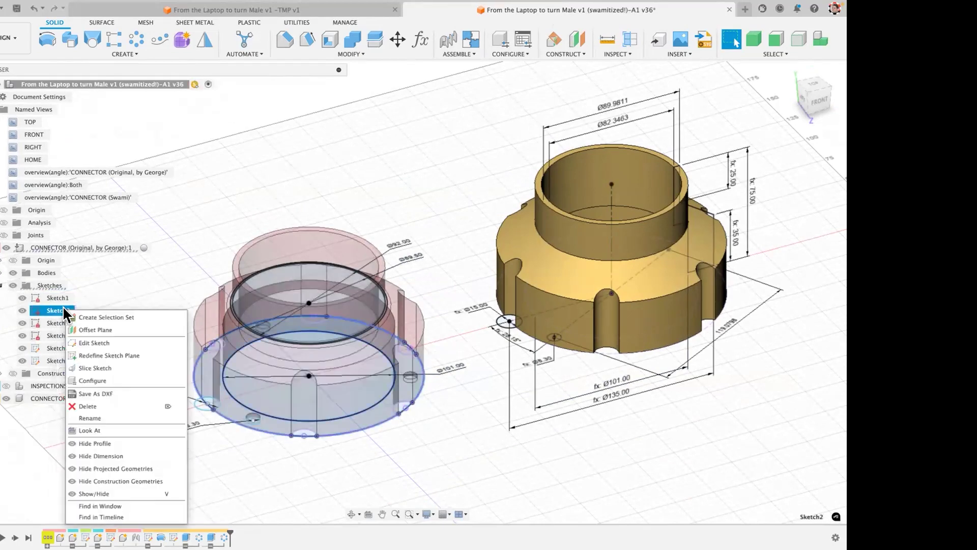
left_click(108, 453)
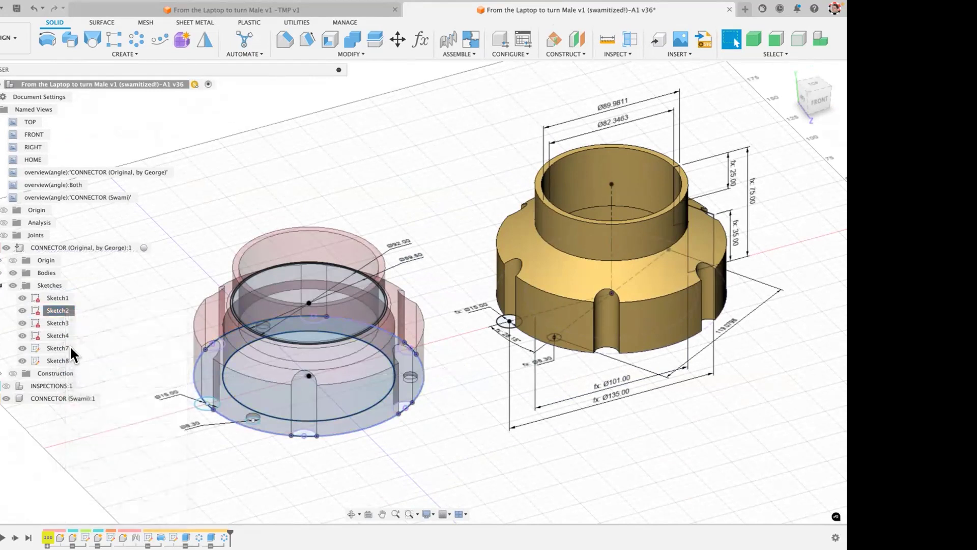
right_click(60, 322)
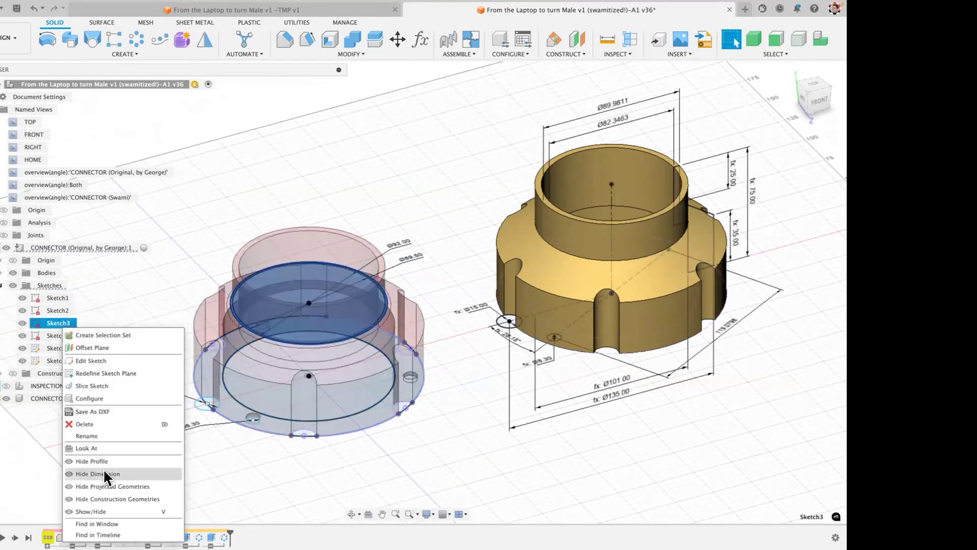
left_click(103, 467)
right_click(62, 332)
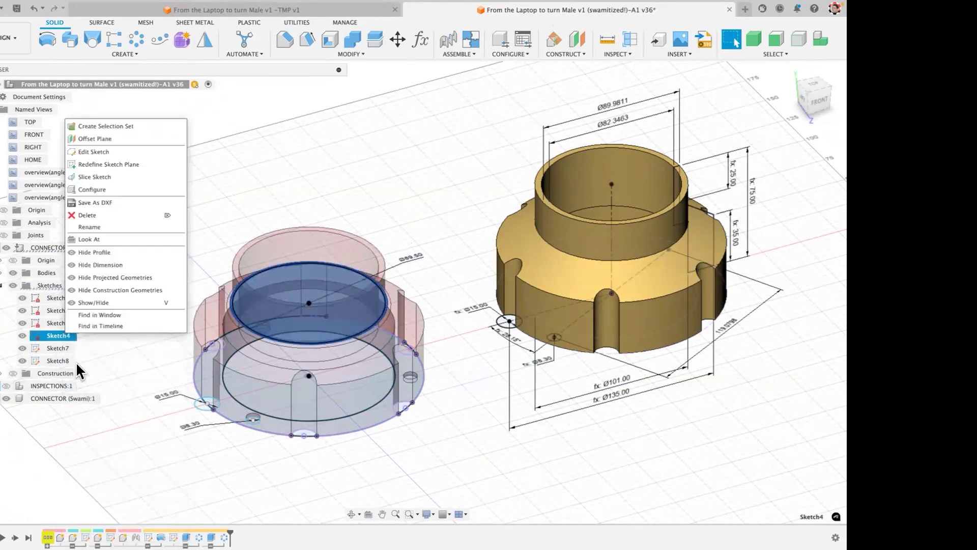
left_click(133, 268)
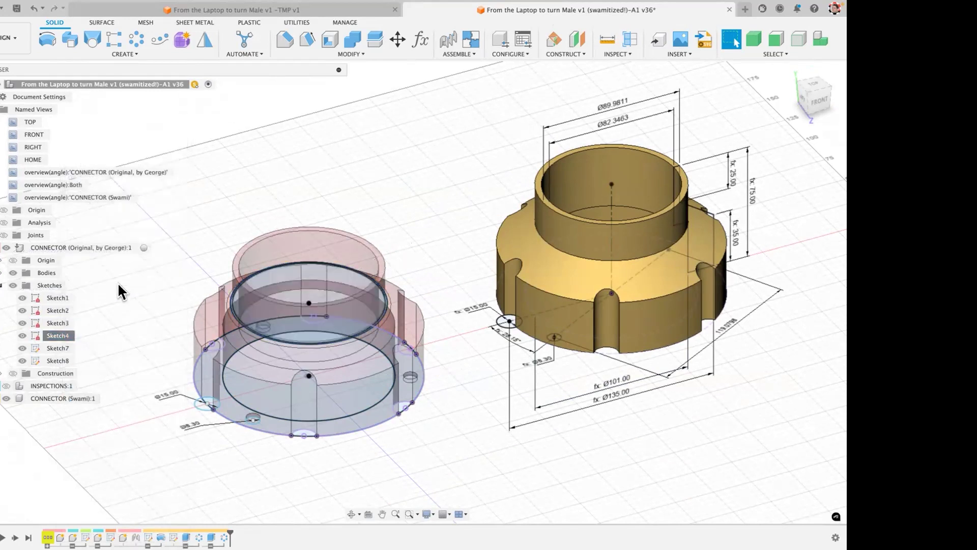
right_click(66, 345)
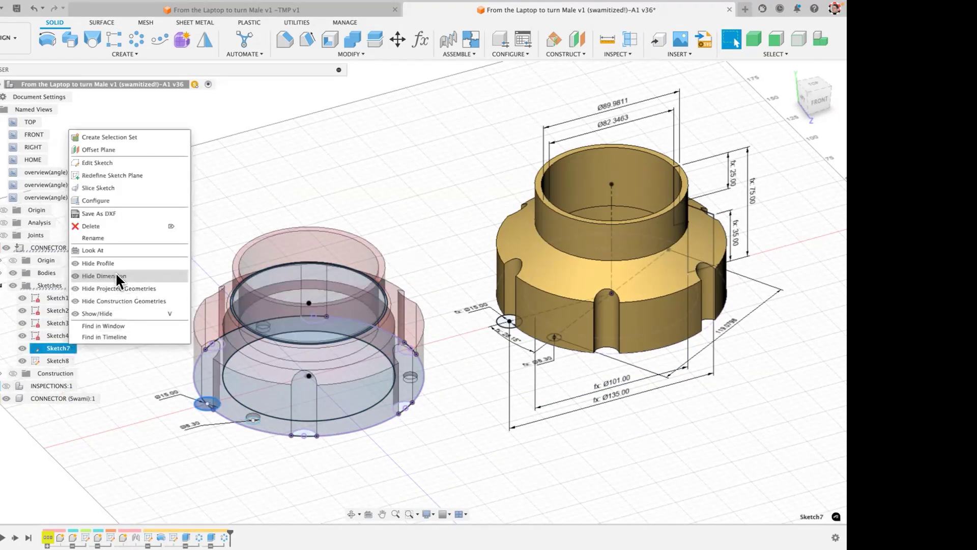
left_click(113, 276)
right_click(54, 358)
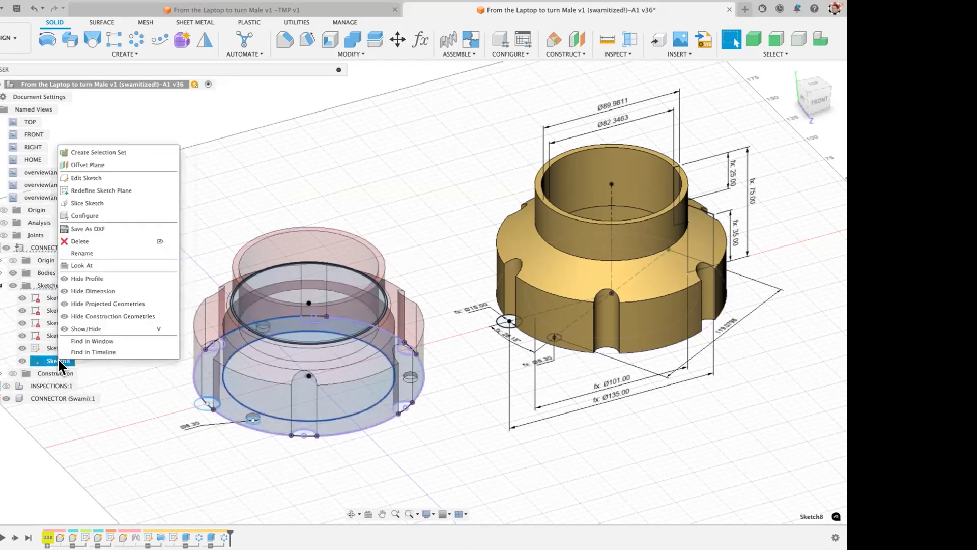
left_click(81, 288)
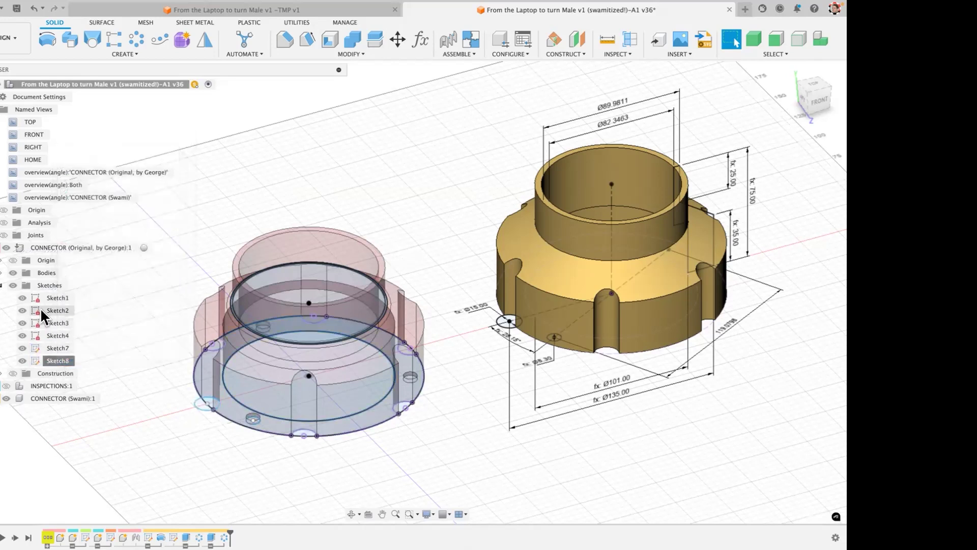
left_click(0, 248)
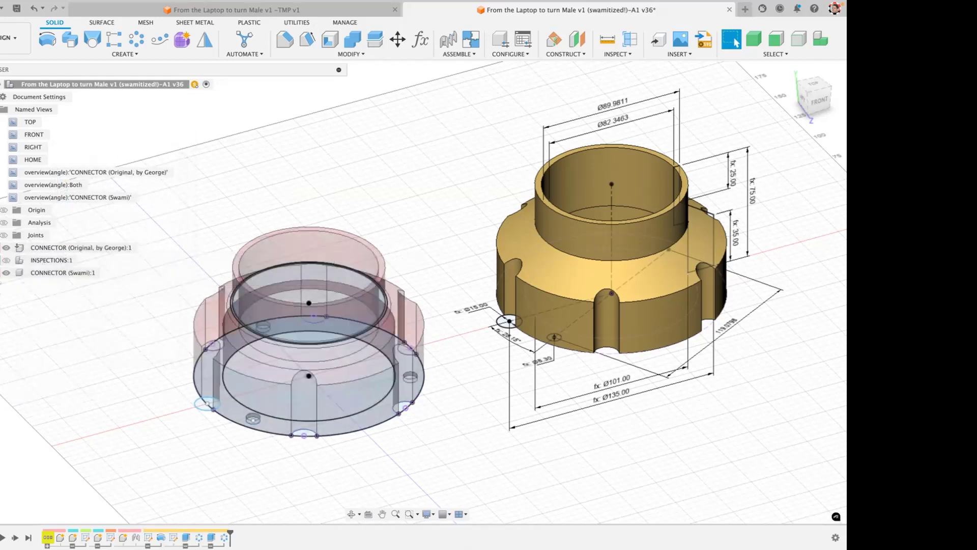
In the reworked connector component, hide the dimensions of the "profile:for 'Revolve'" and "circles(holes):for 'Extrude'" sketches.
left_click(2, 272)
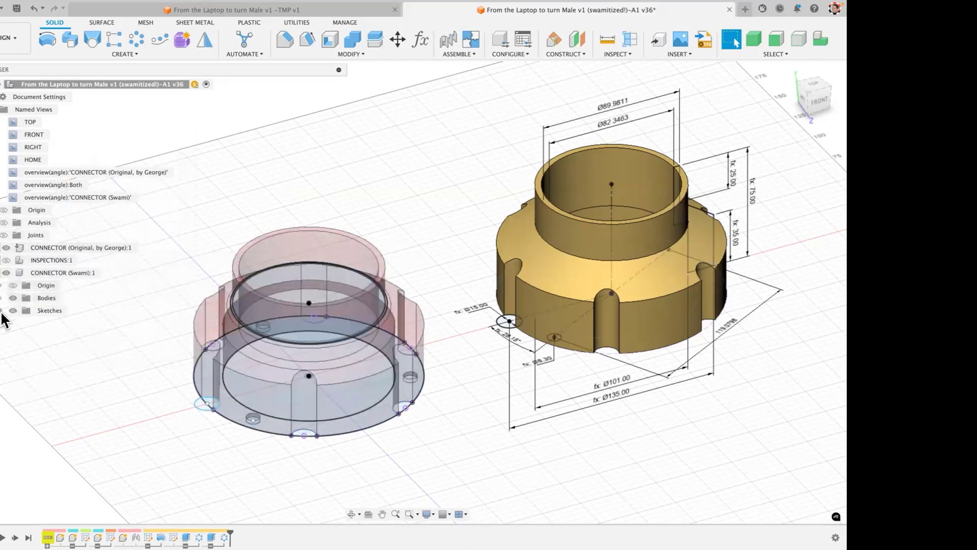
left_click(1, 298)
left_click(1, 322)
right_click(56, 334)
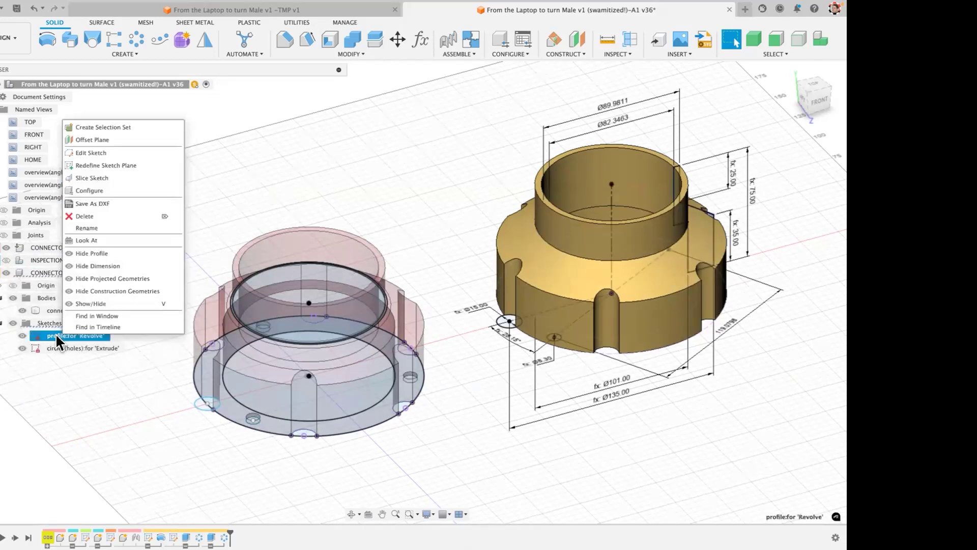
left_click(90, 430)
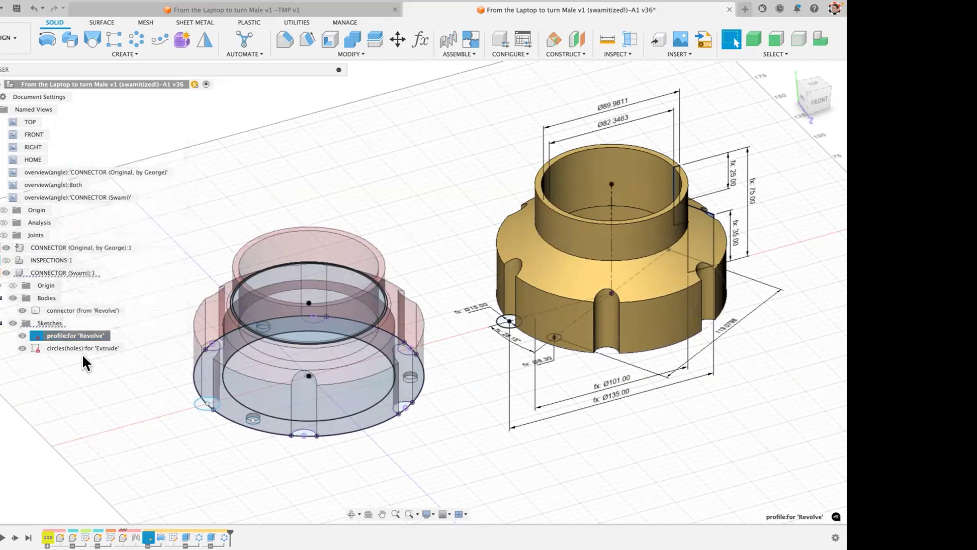
right_click(84, 333)
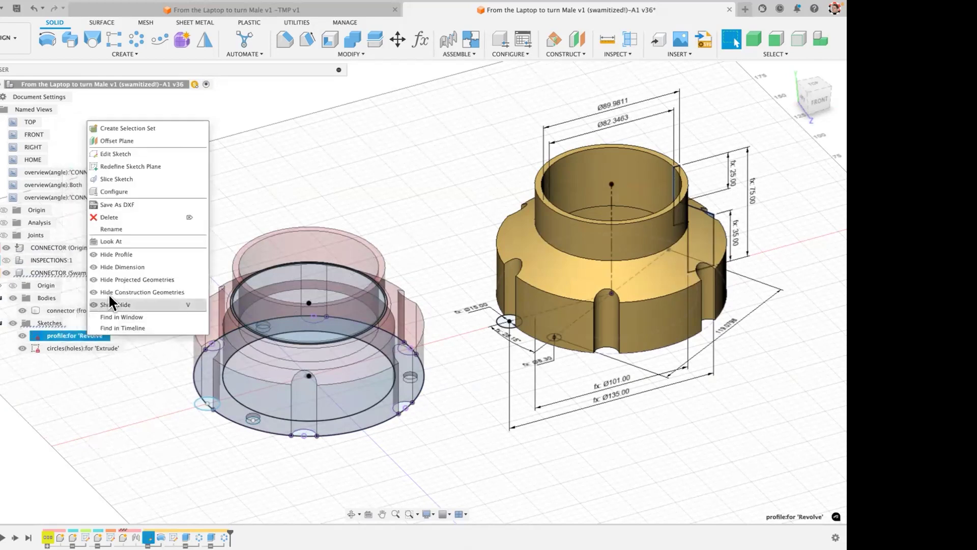
left_click(127, 266)
right_click(87, 347)
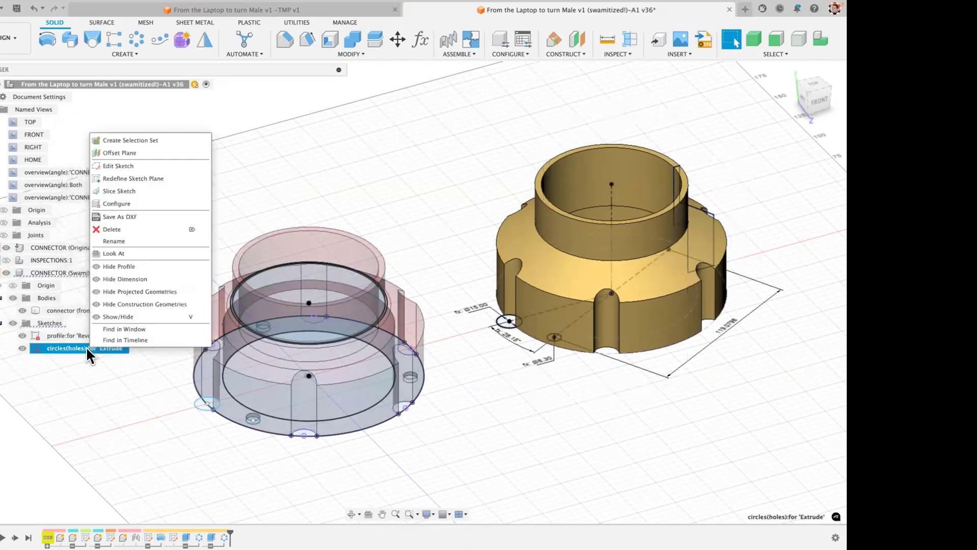
left_click(126, 279)
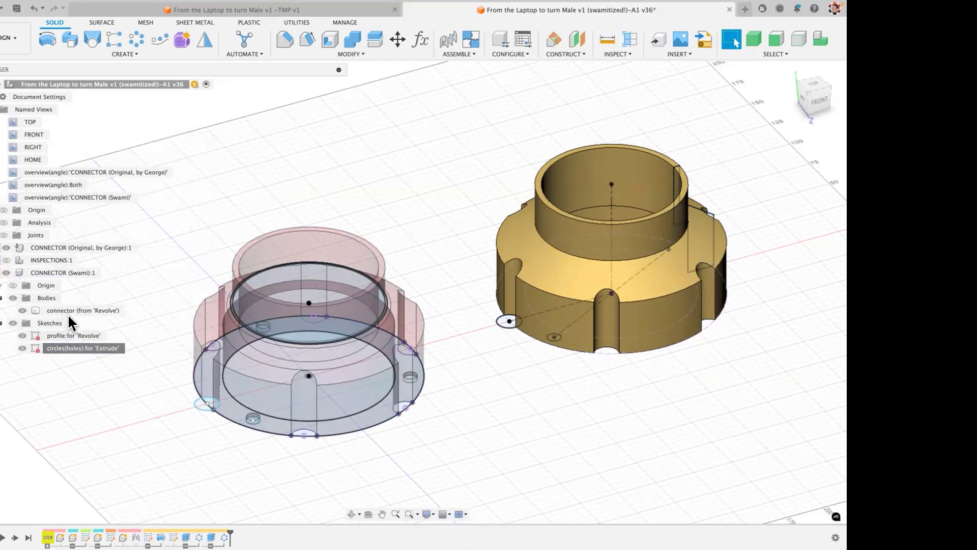
Expand the original connector's contents and Bodies folder for comparison with the reworked one, and hide the original connector component.
left_click(1, 247)
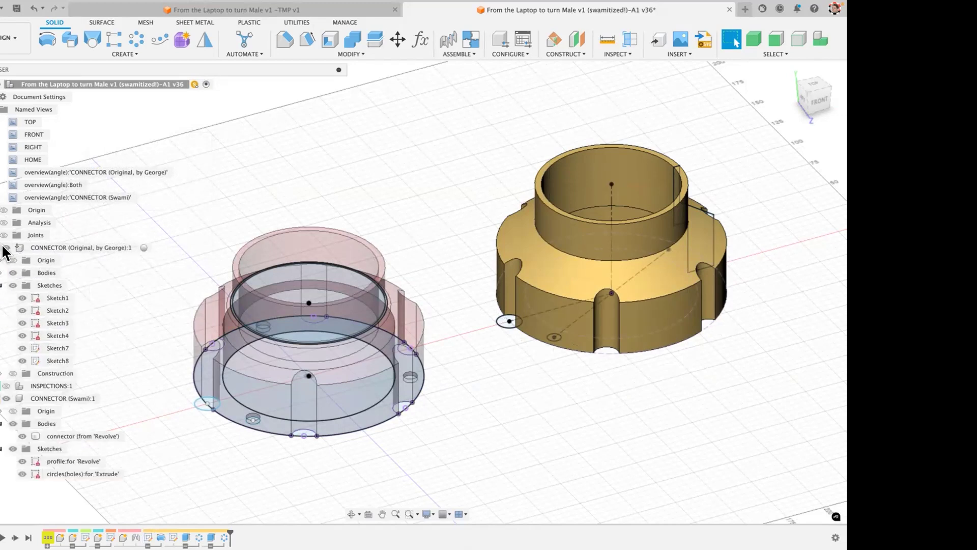
left_click(2, 273)
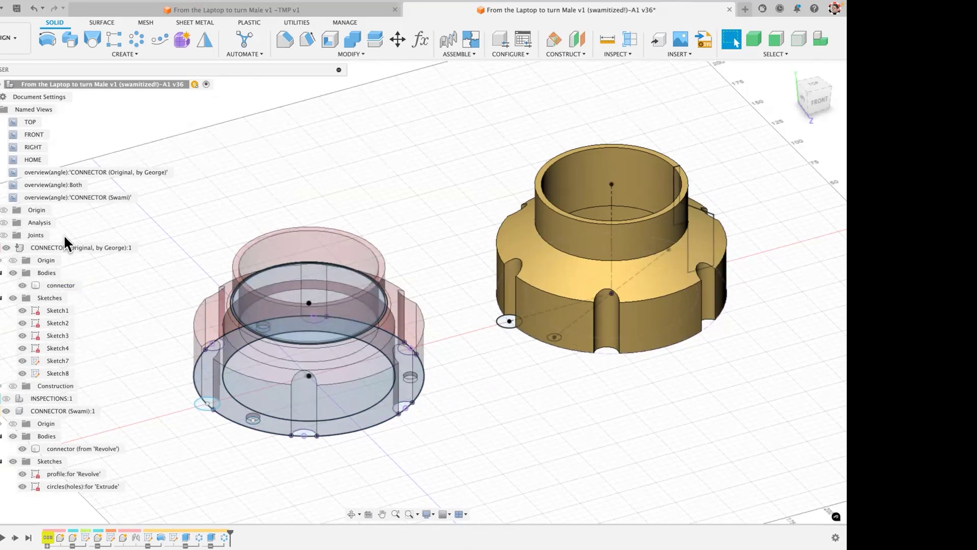
left_click(3, 248)
left_click(5, 248)
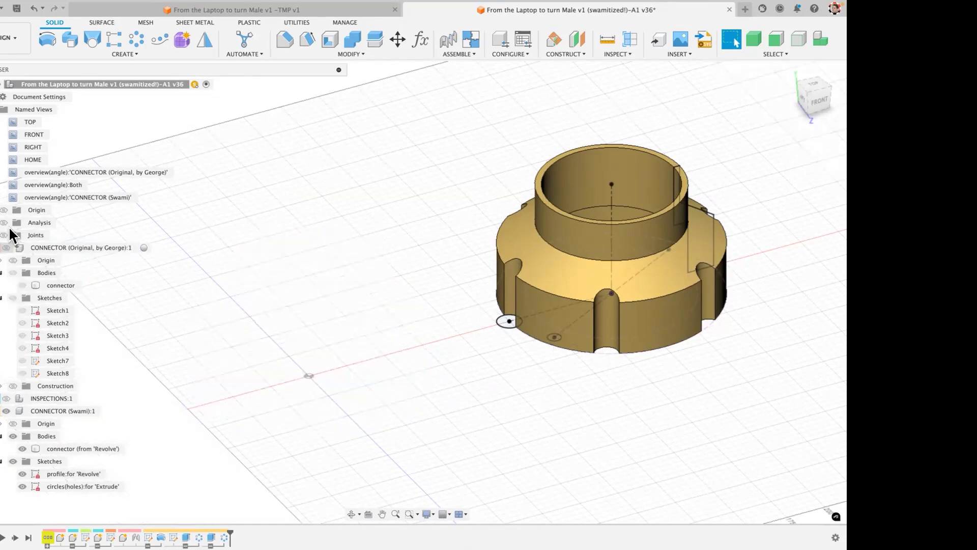
Apply the reworked connector's named overview angle view and turn on the section analysis.
double_click(11, 196)
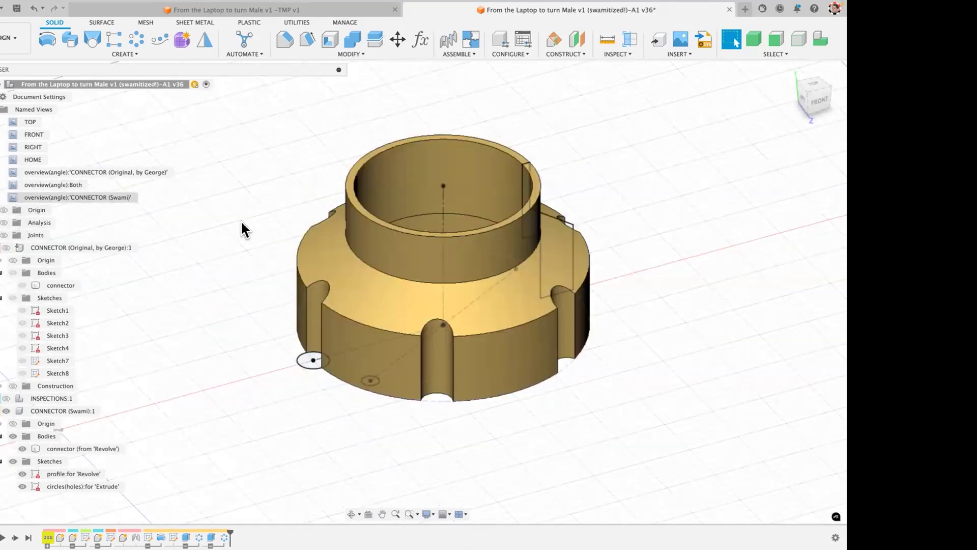
left_click(777, 53)
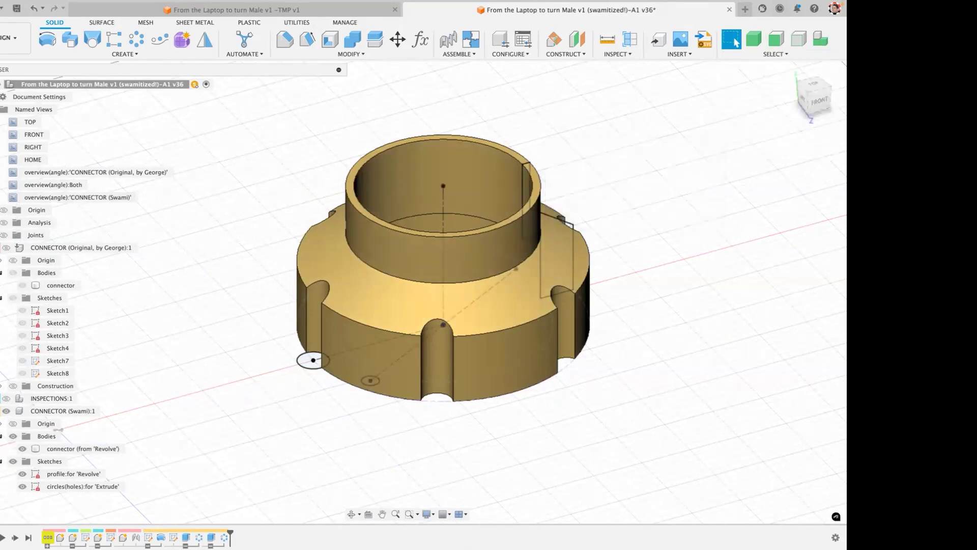
left_click(4, 222)
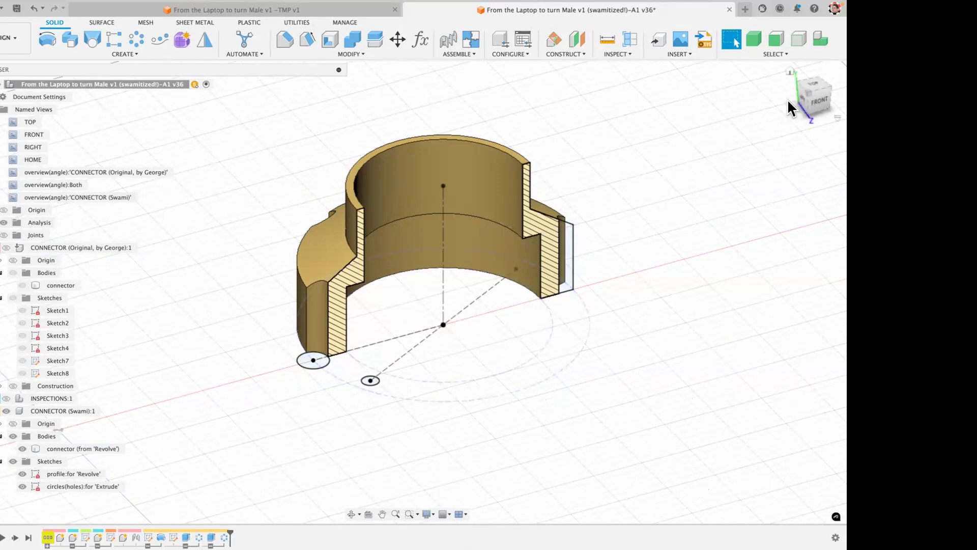
Restrict the selection filters to Sketch Curves, window-select all sketch curves of the sectioned connector to examine them, and clear the selection.
left_click(767, 53)
mouse_move(756, 143)
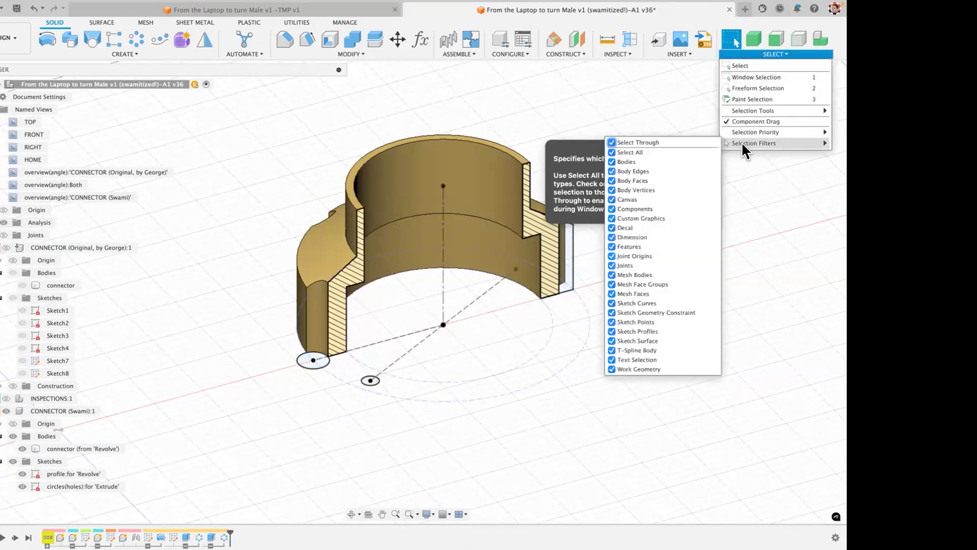
left_click(674, 152)
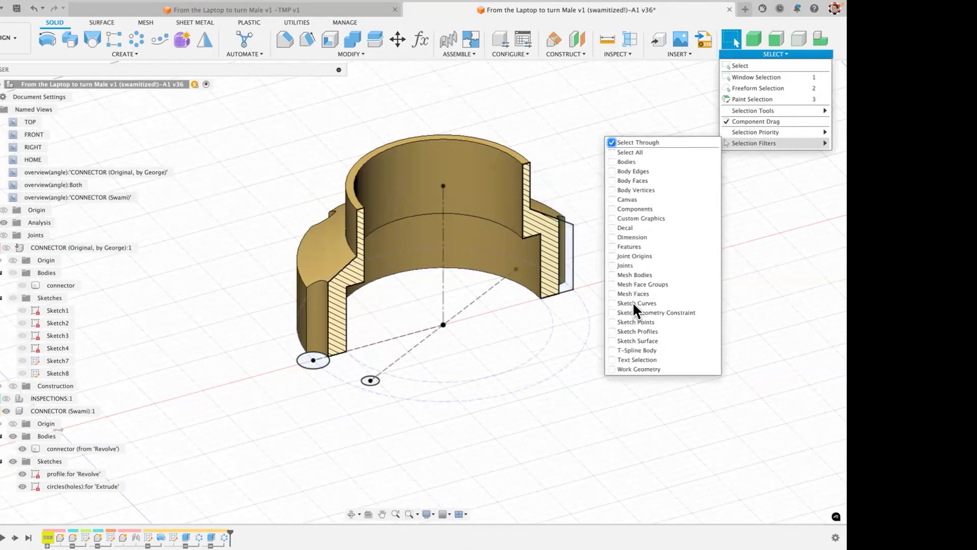
left_click(665, 425)
mouse_move(671, 427)
left_mouse_down()
mouse_move(239, 128)
mouse_move(298, 120)
left_mouse_up()
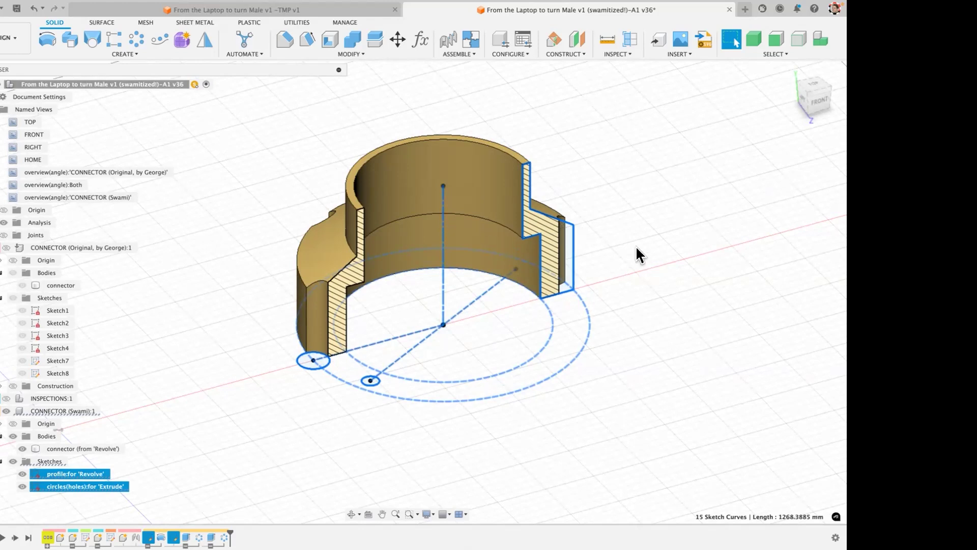
left_click(209, 440)
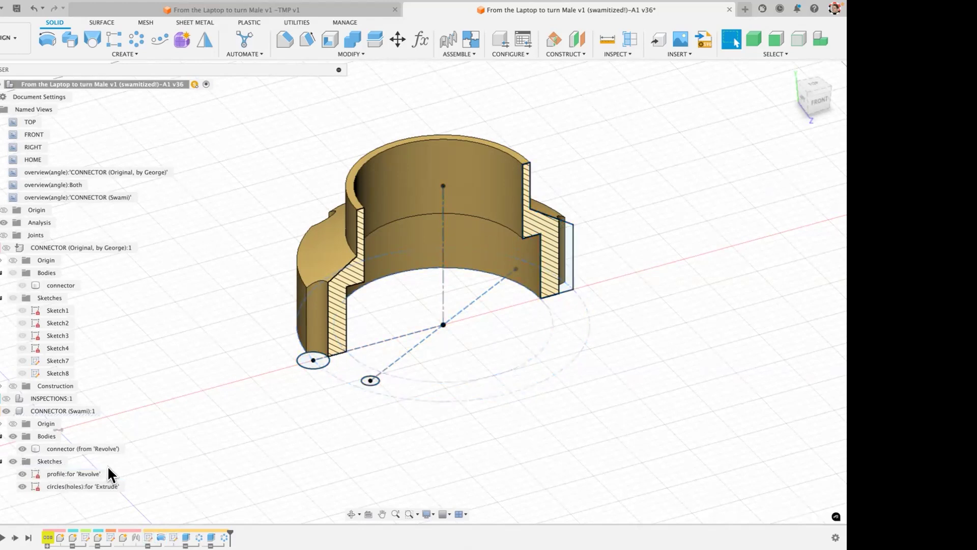
Show the dimensions of the "profile:for 'Revolve'" and "circles(holes):for 'Extrude'" sketches on the sectioned connector.
right_click(90, 472)
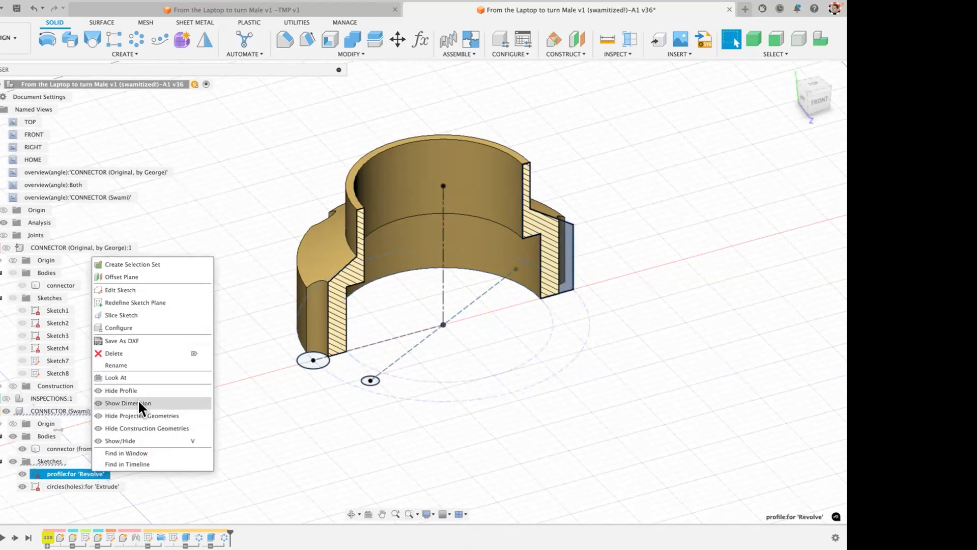
left_click(138, 403)
right_click(99, 483)
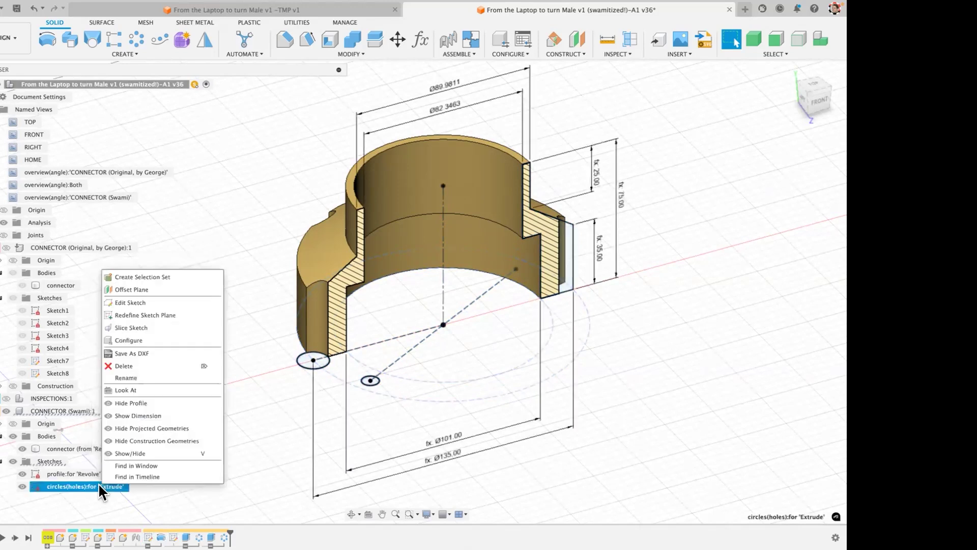
left_click(144, 415)
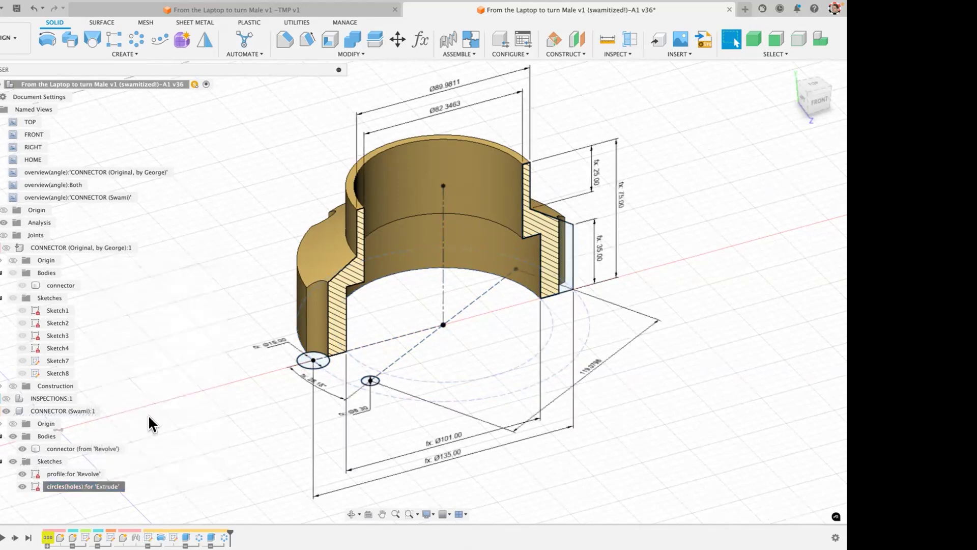
scroll(694, 324, "right", 3)
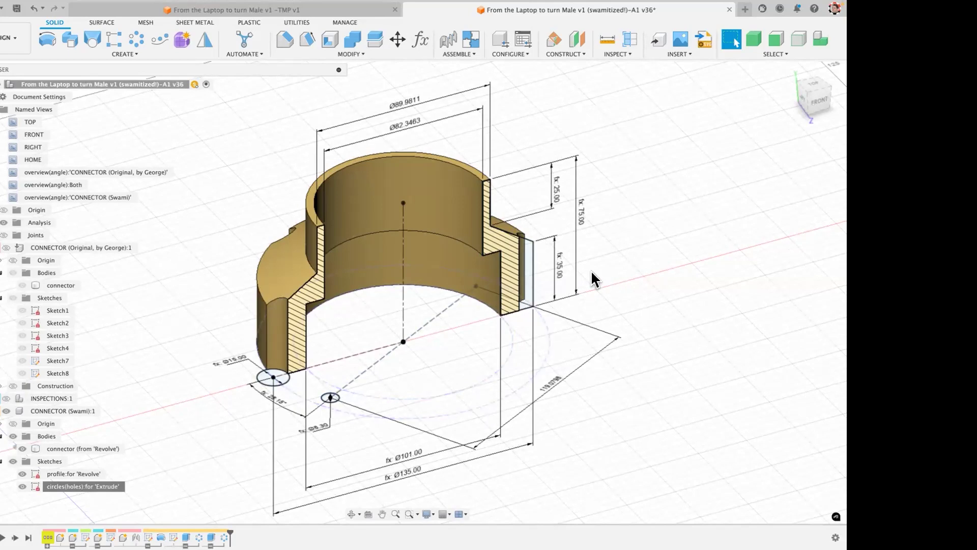
Open the parameters list, sort it by name and widen the Name column to read the full CONNECTOR user parameter names.
key("shift+p")
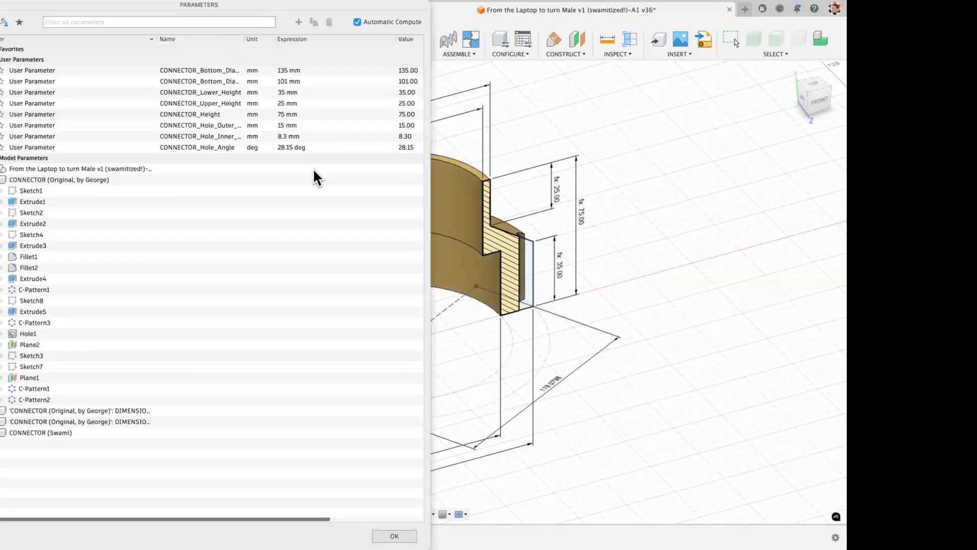
left_click(181, 39)
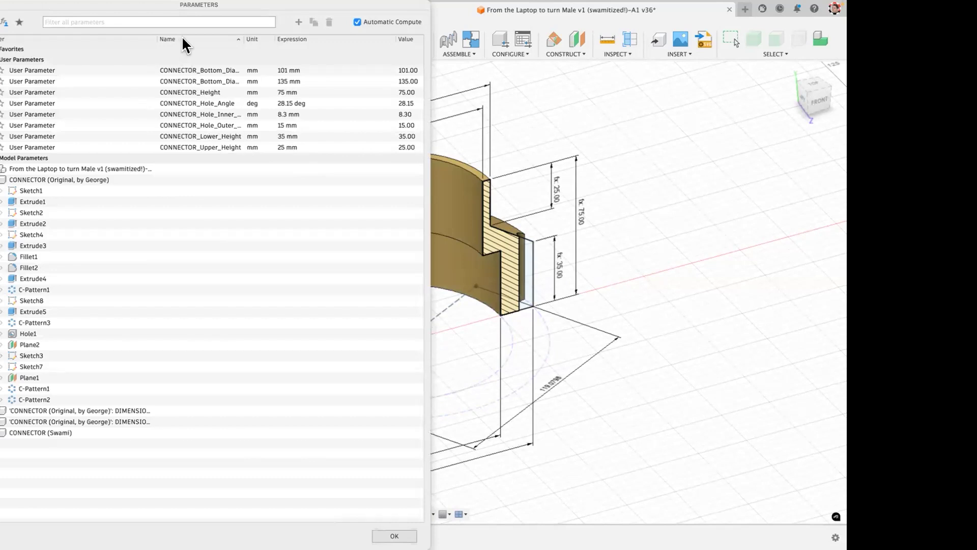
double_click(244, 39)
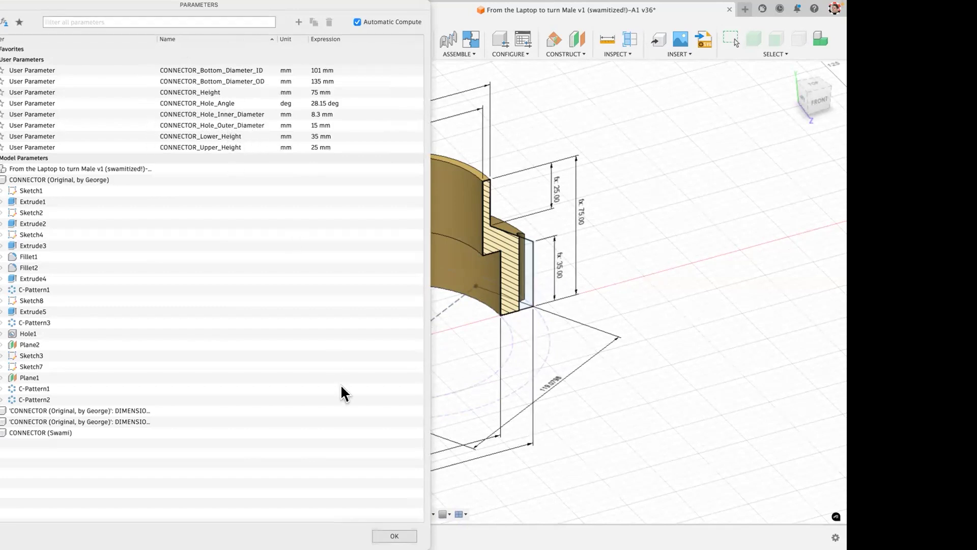
Close the parameters list and display the available selection filters to examine which object types can be selected.
left_click(388, 534)
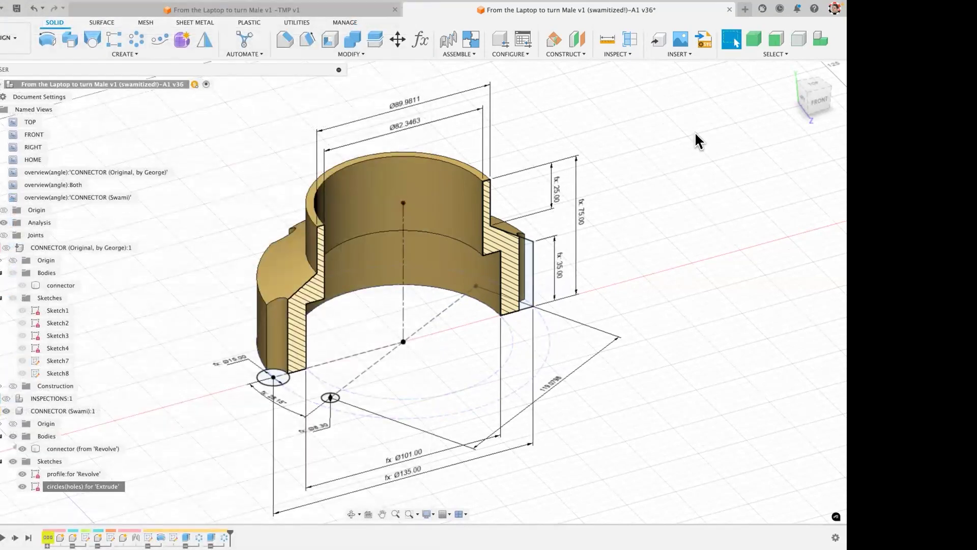
left_click(771, 51)
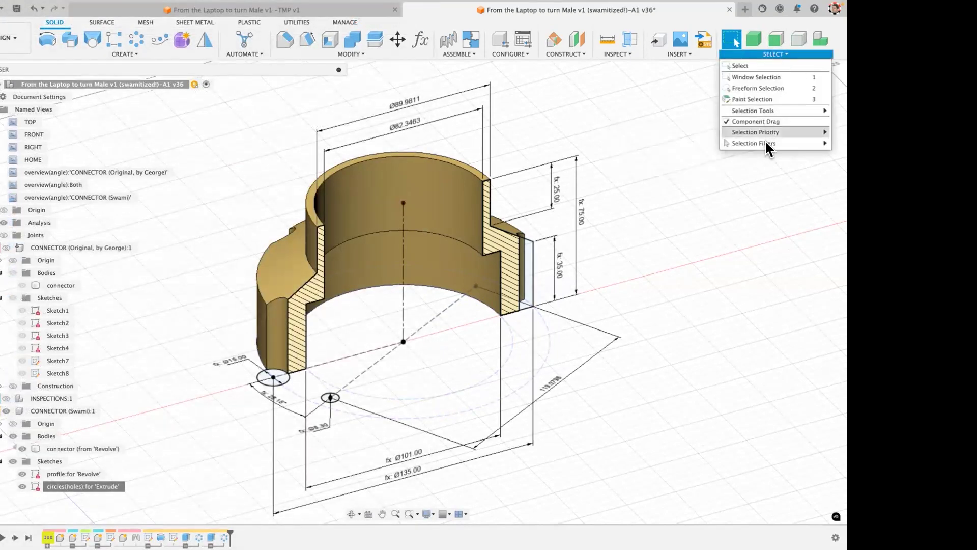
mouse_move(766, 143)
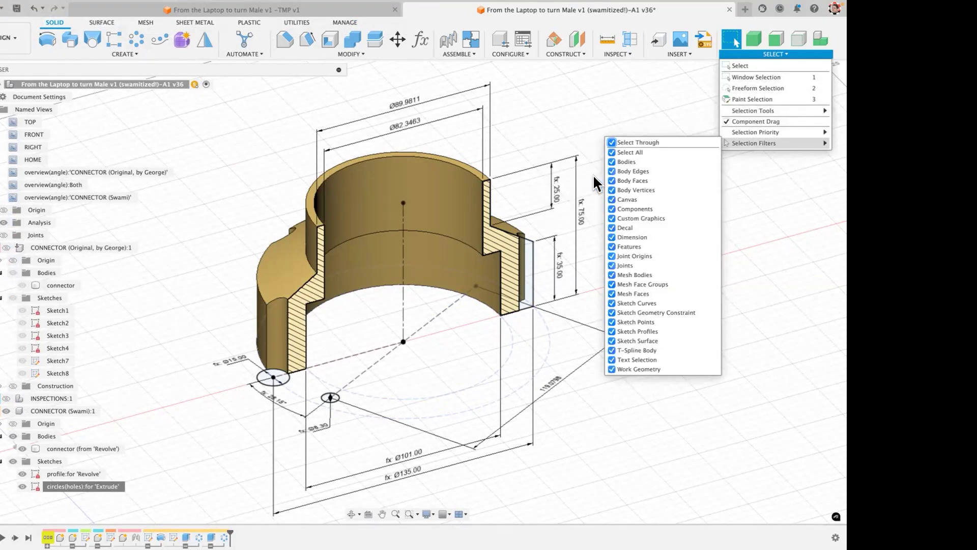
left_click(592, 174)
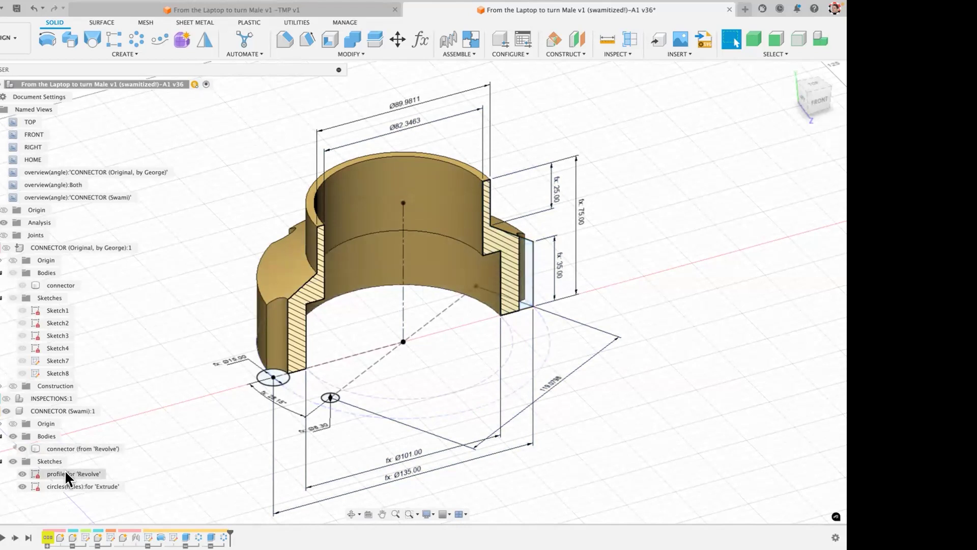
Open the "profile:for 'Revolve'" sketch, examine its vertical centerline and linetype options, and finish the sketch.
double_click(38, 473)
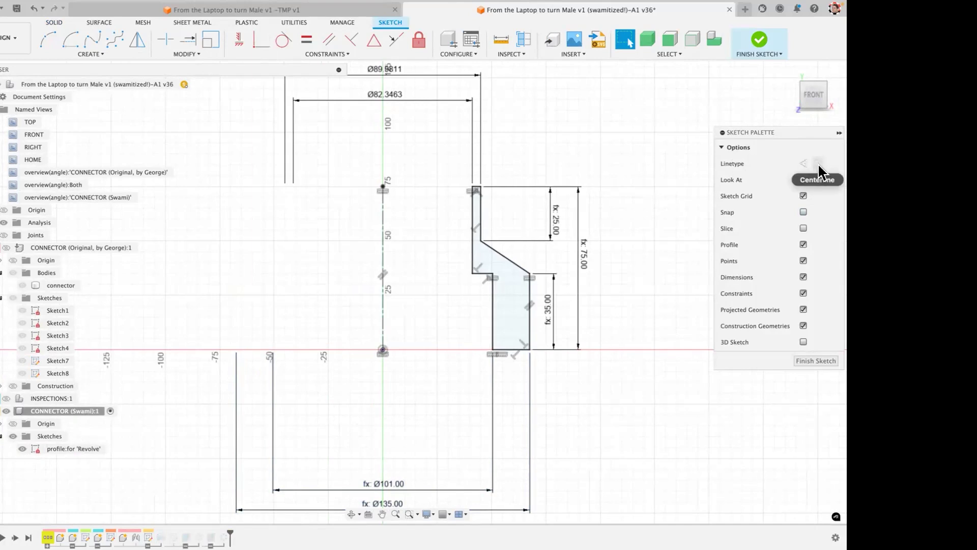
left_click(381, 224)
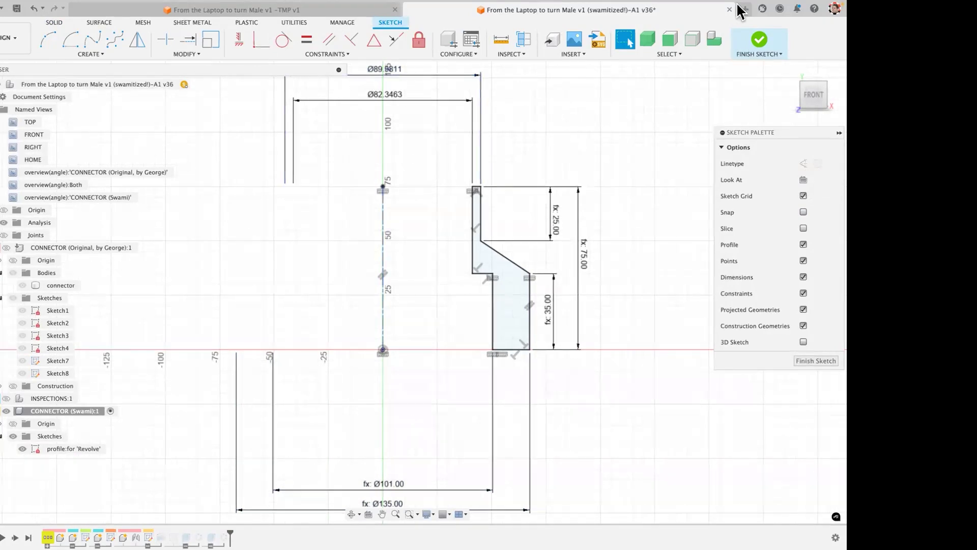
left_click(759, 46)
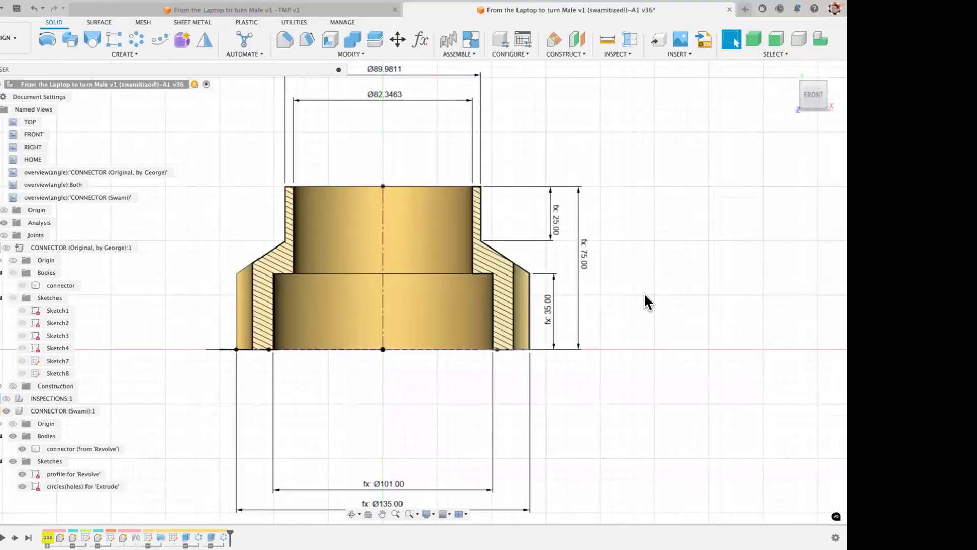
Reopen the "profile:for 'Revolve'" sketch, try the lower inner vertical line as construction geometry, check the closed profile, and finish the sketch.
double_click(38, 474)
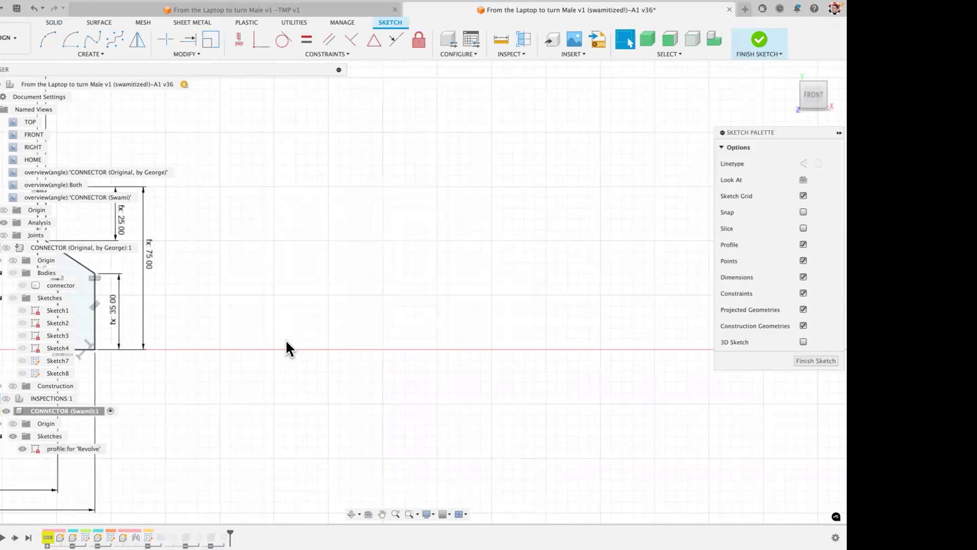
left_click(373, 273)
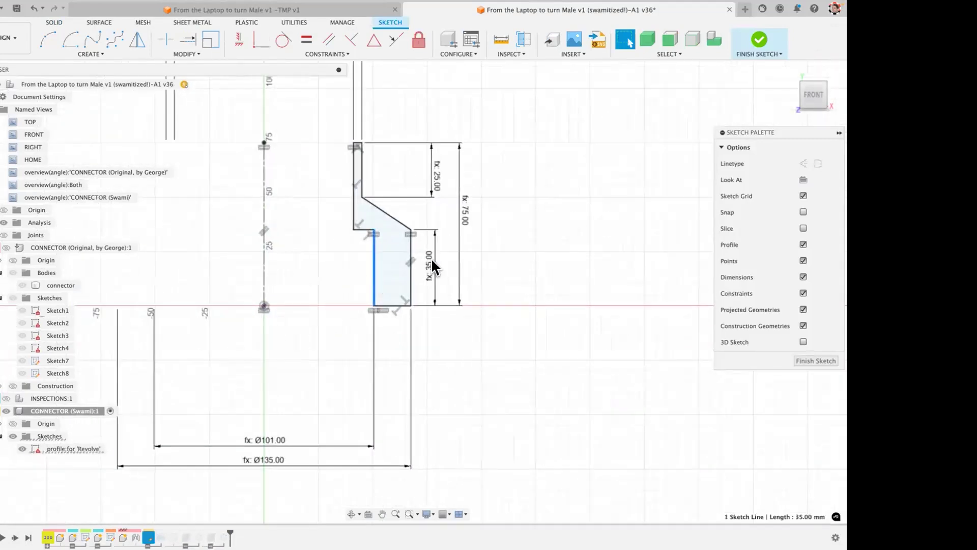
left_click(802, 163)
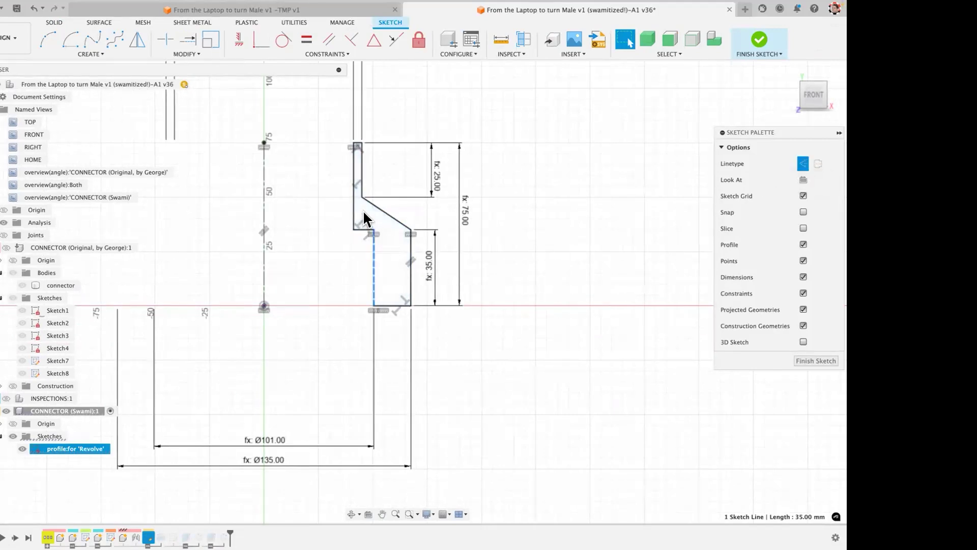
left_click(387, 289)
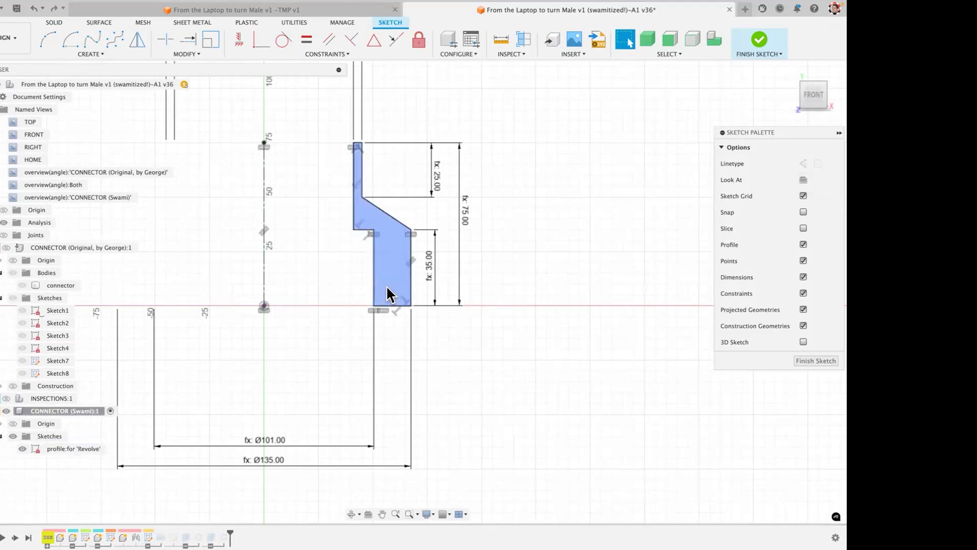
left_click(492, 232)
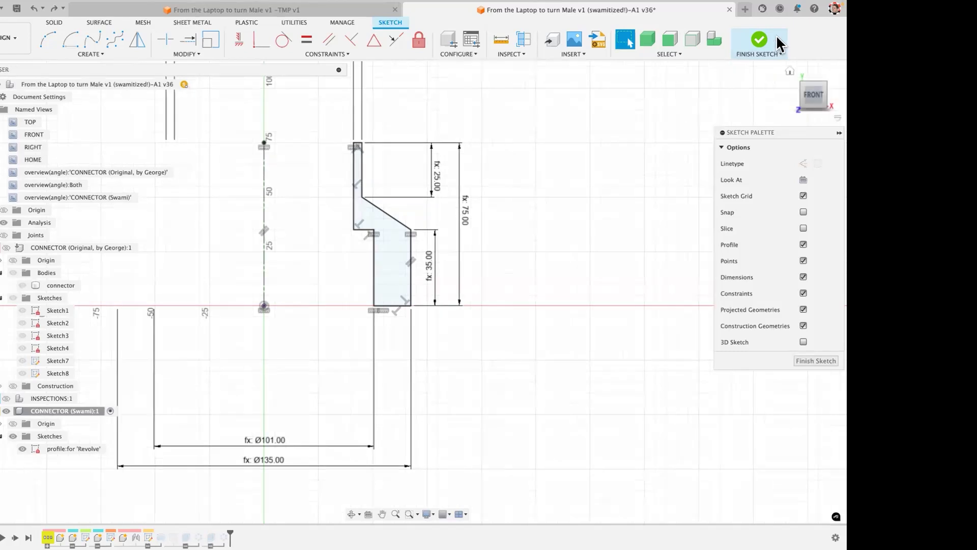
left_click(759, 39)
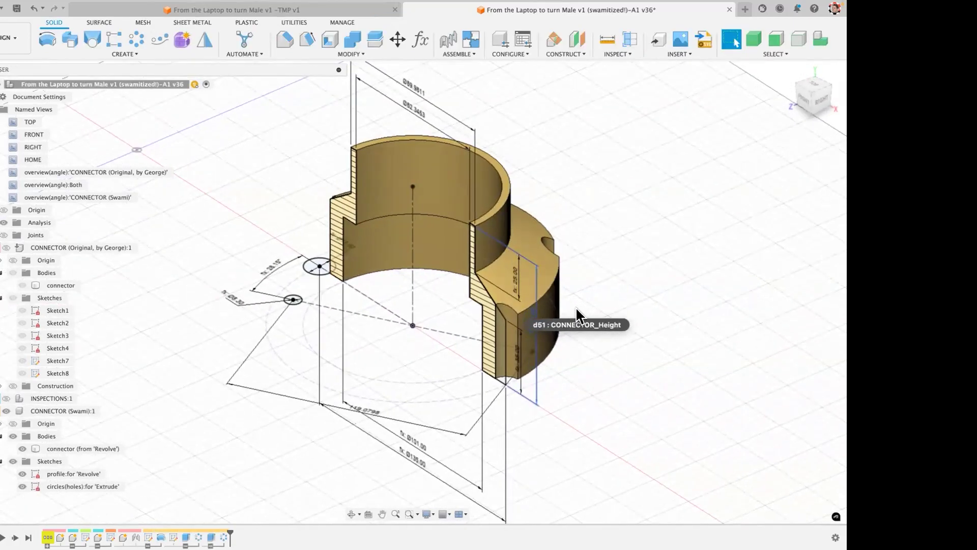
Fillet the edge where the connector's upper cylinder meets the sloped shoulder with a radius of about 14.3 mm.
key("f")
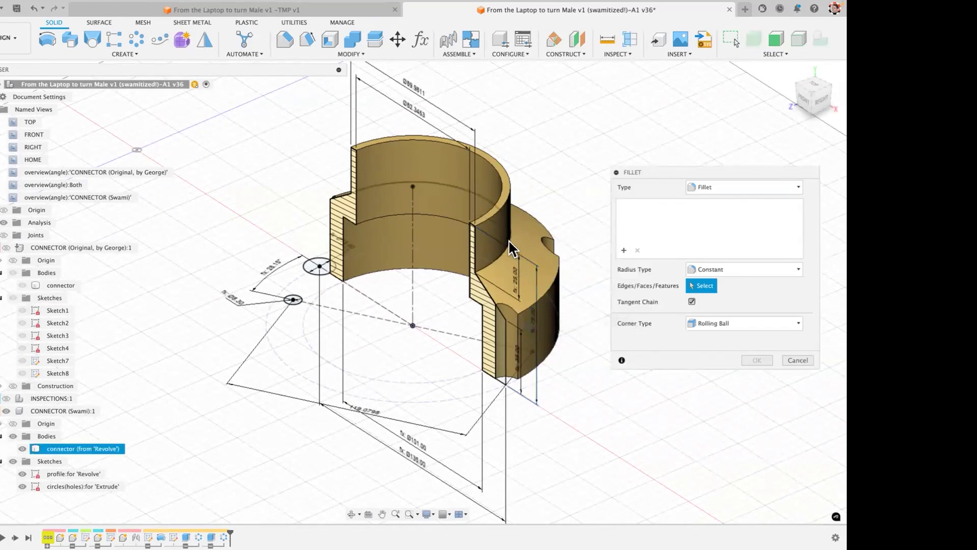
left_click(508, 240)
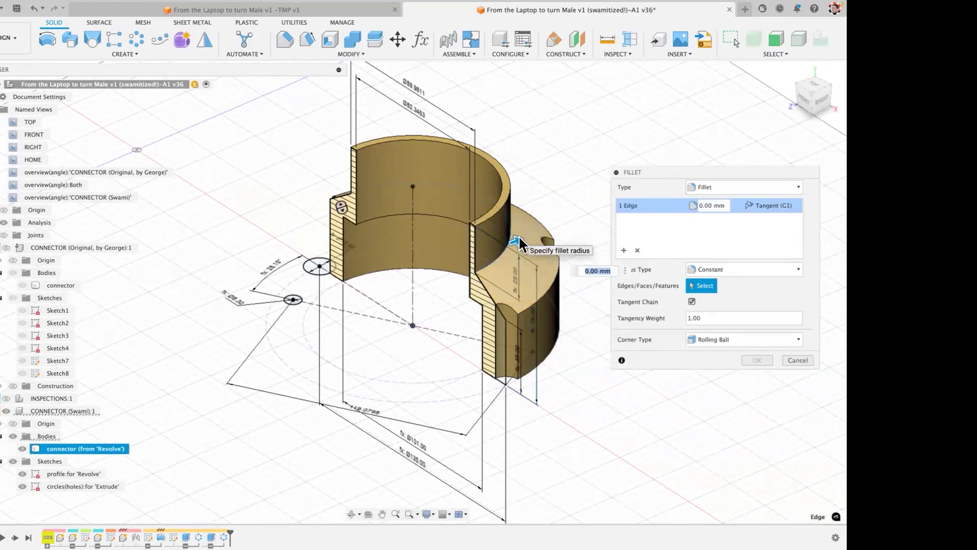
left_click_drag(519, 242, 521, 238)
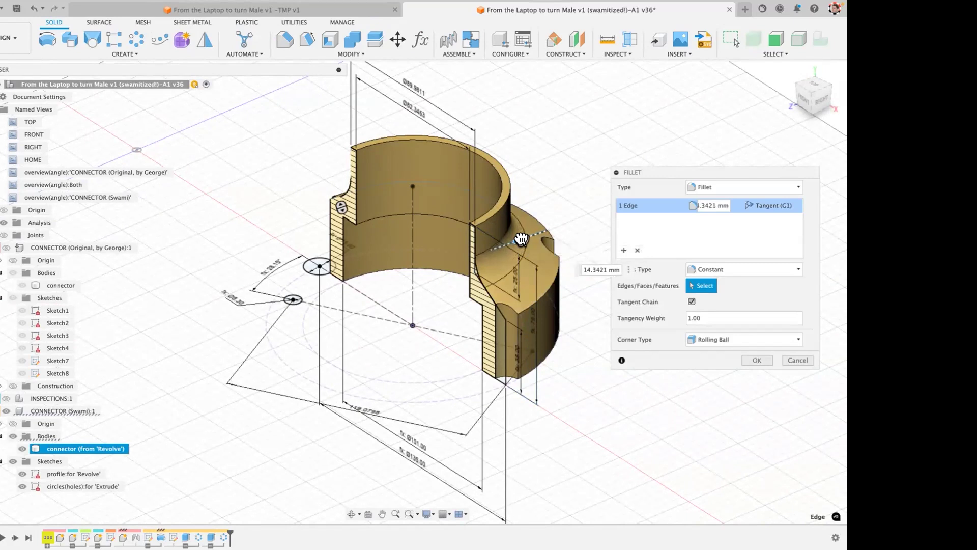
key("Return")
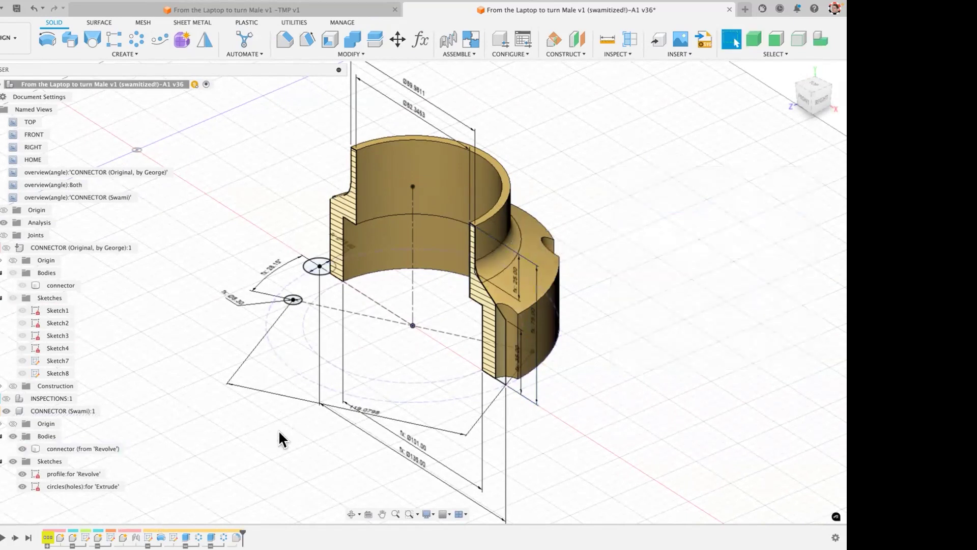